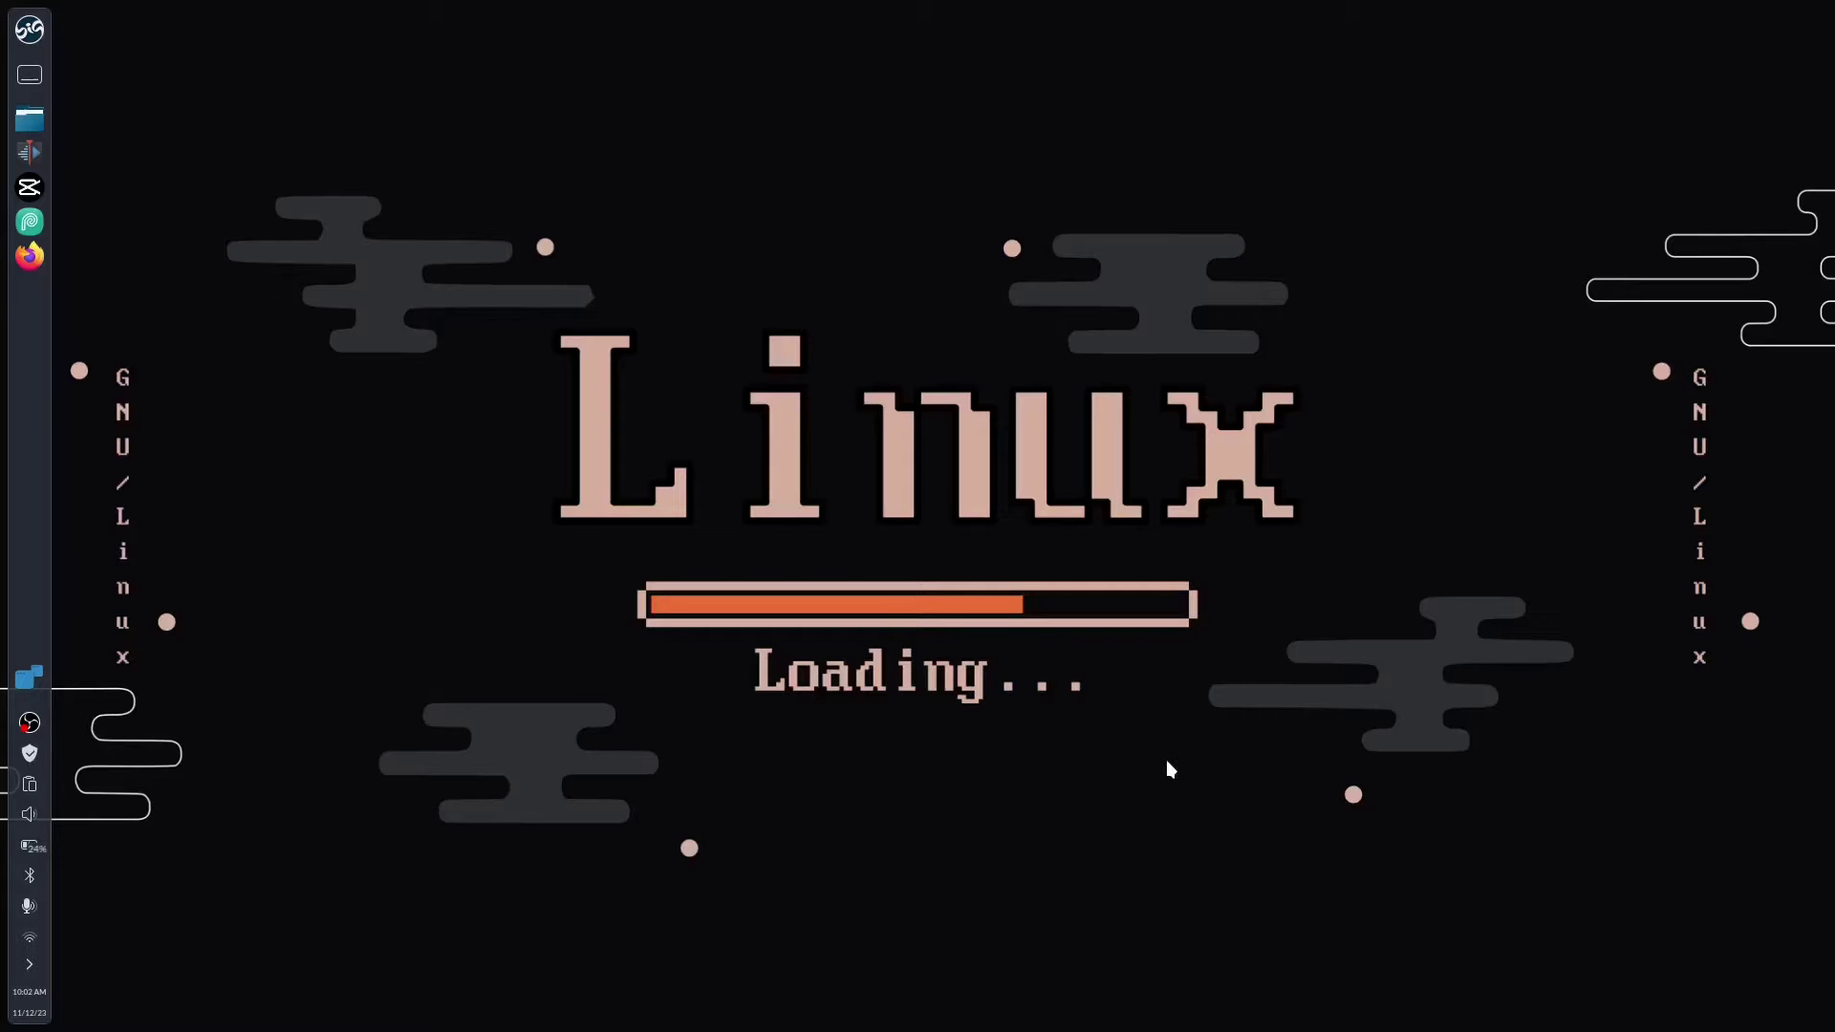
Launch Firefox and open Astian's Midori for Desktop page from the New Tab's Recent activity
left_click_drag(30, 259, 100, 306)
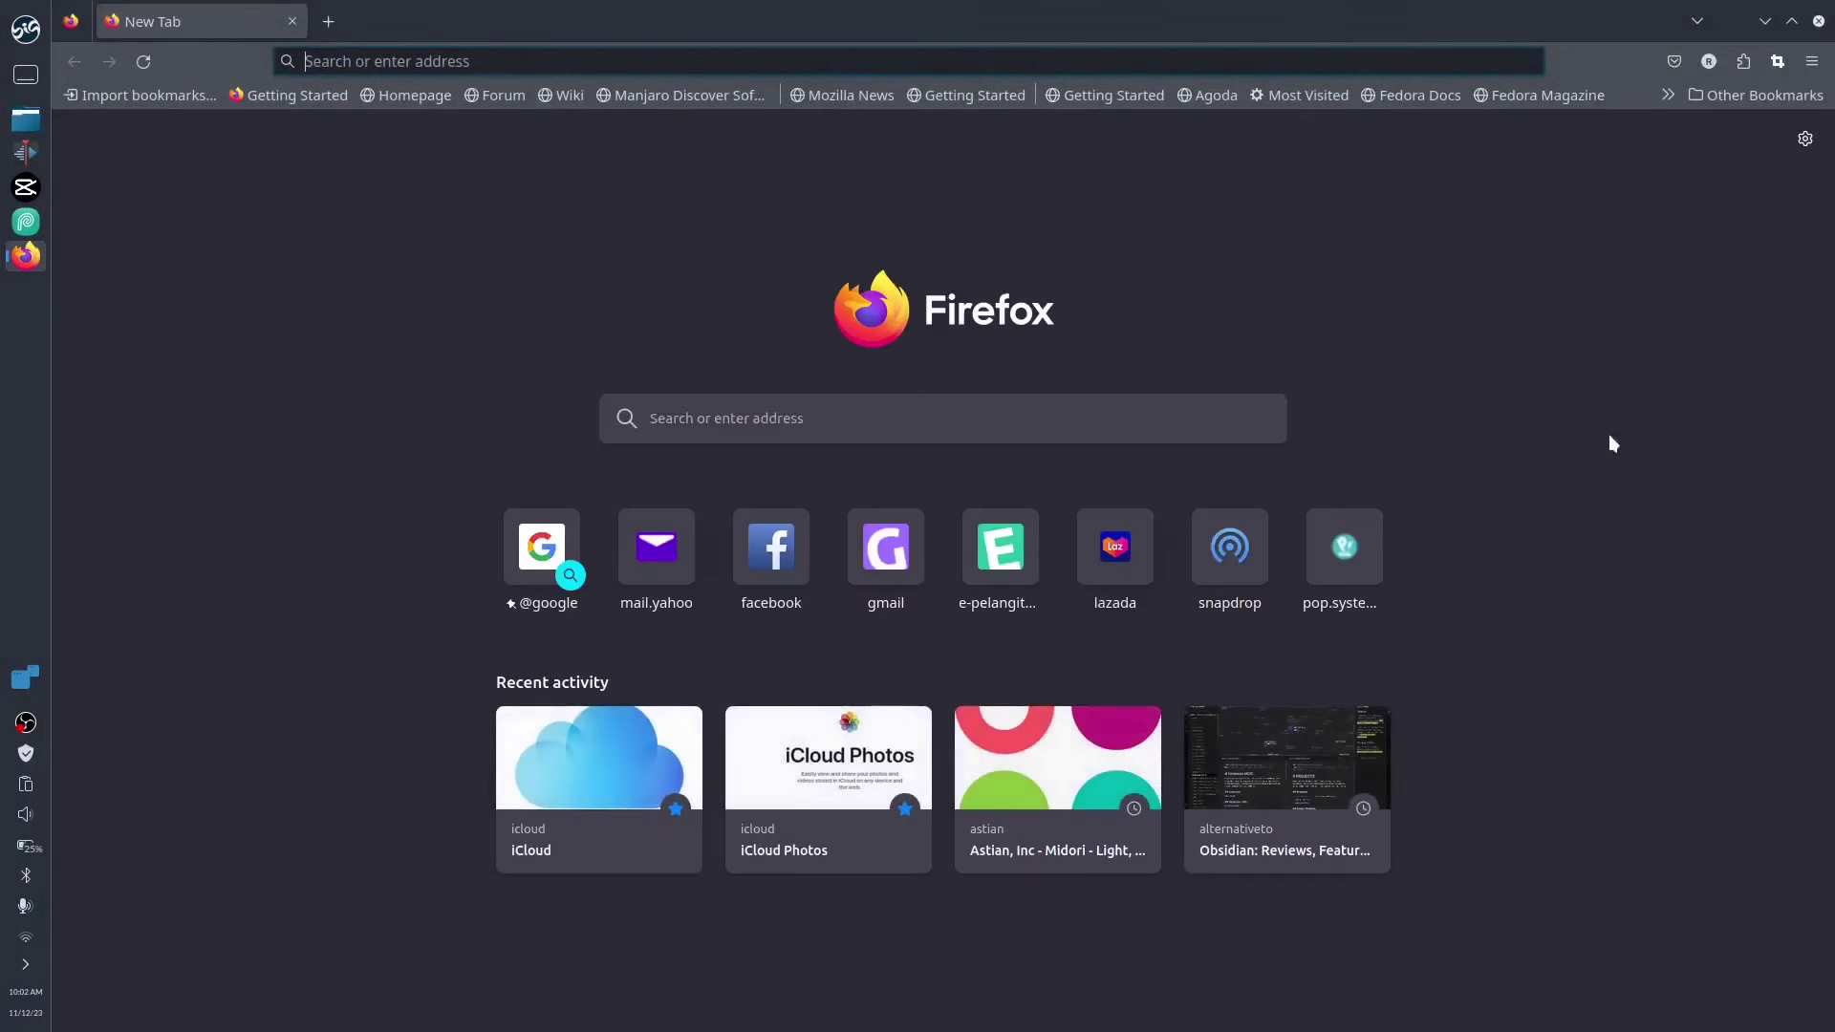
left_click(1013, 776)
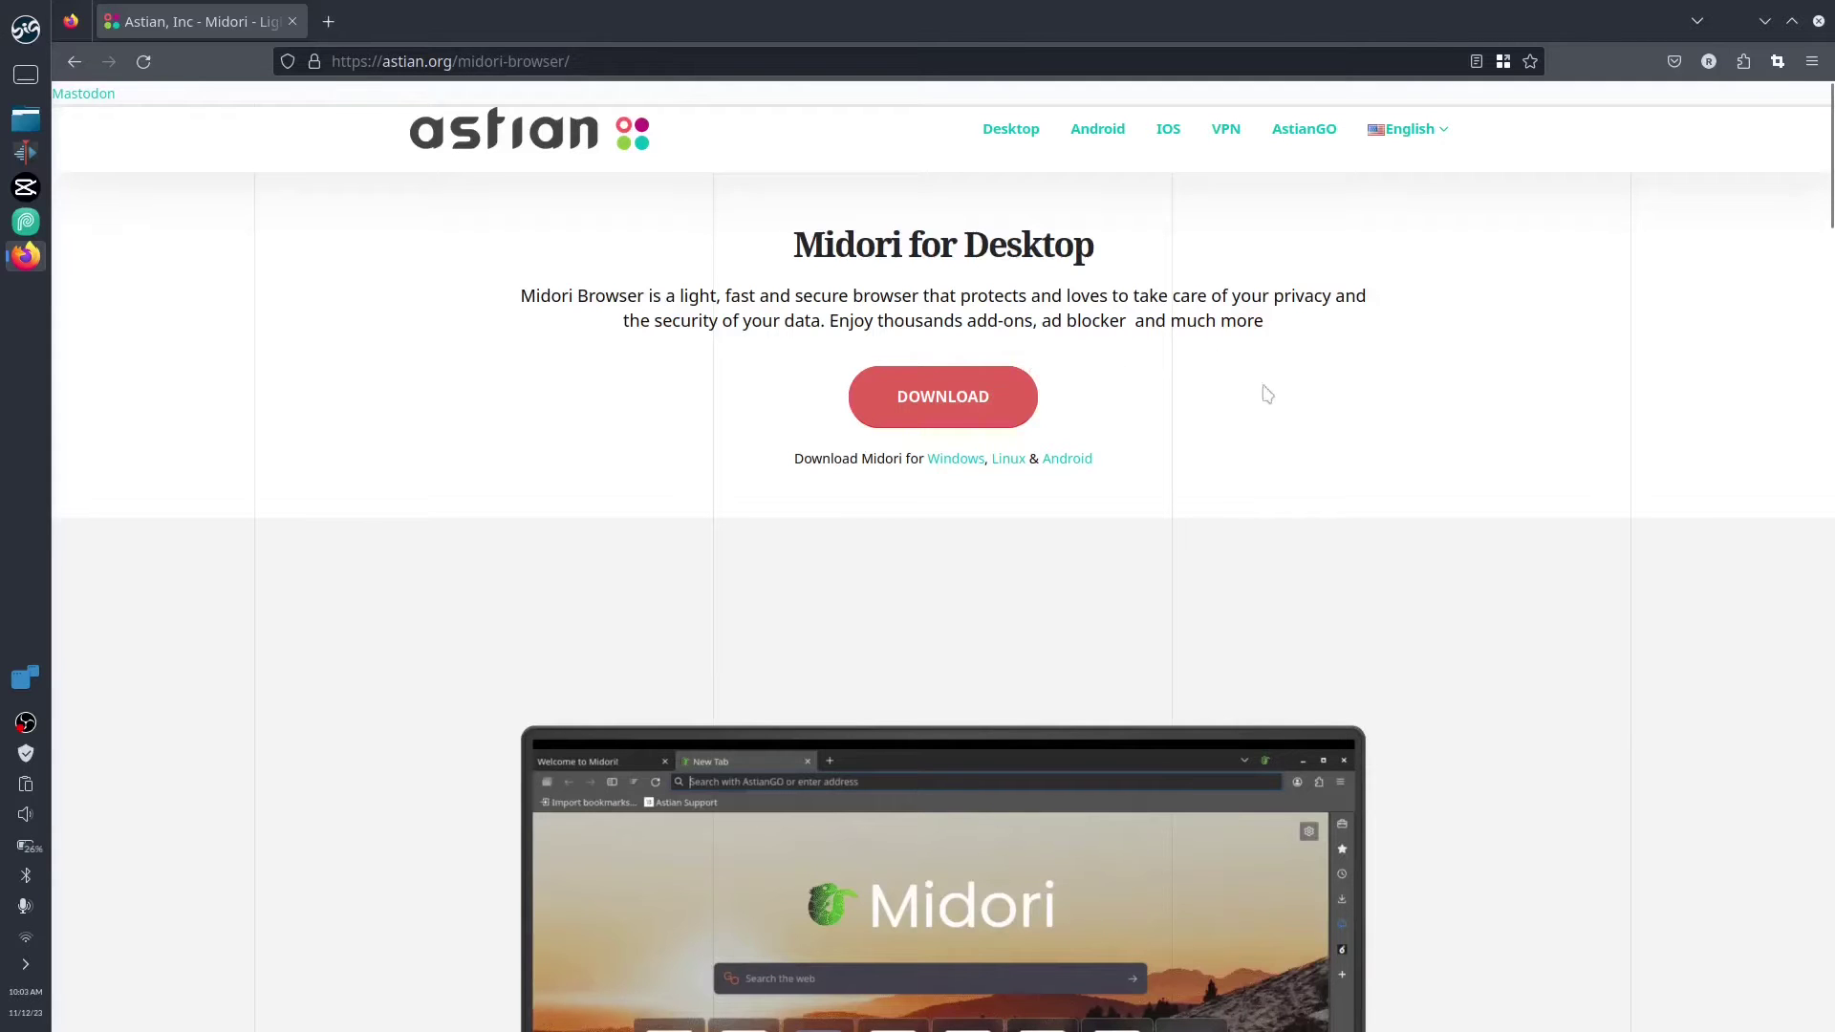
Scroll the astian.org Midori page through 'Always with you' and 'Total Privacy' to 'We're different'
scroll(1529, 622, "down", 2)
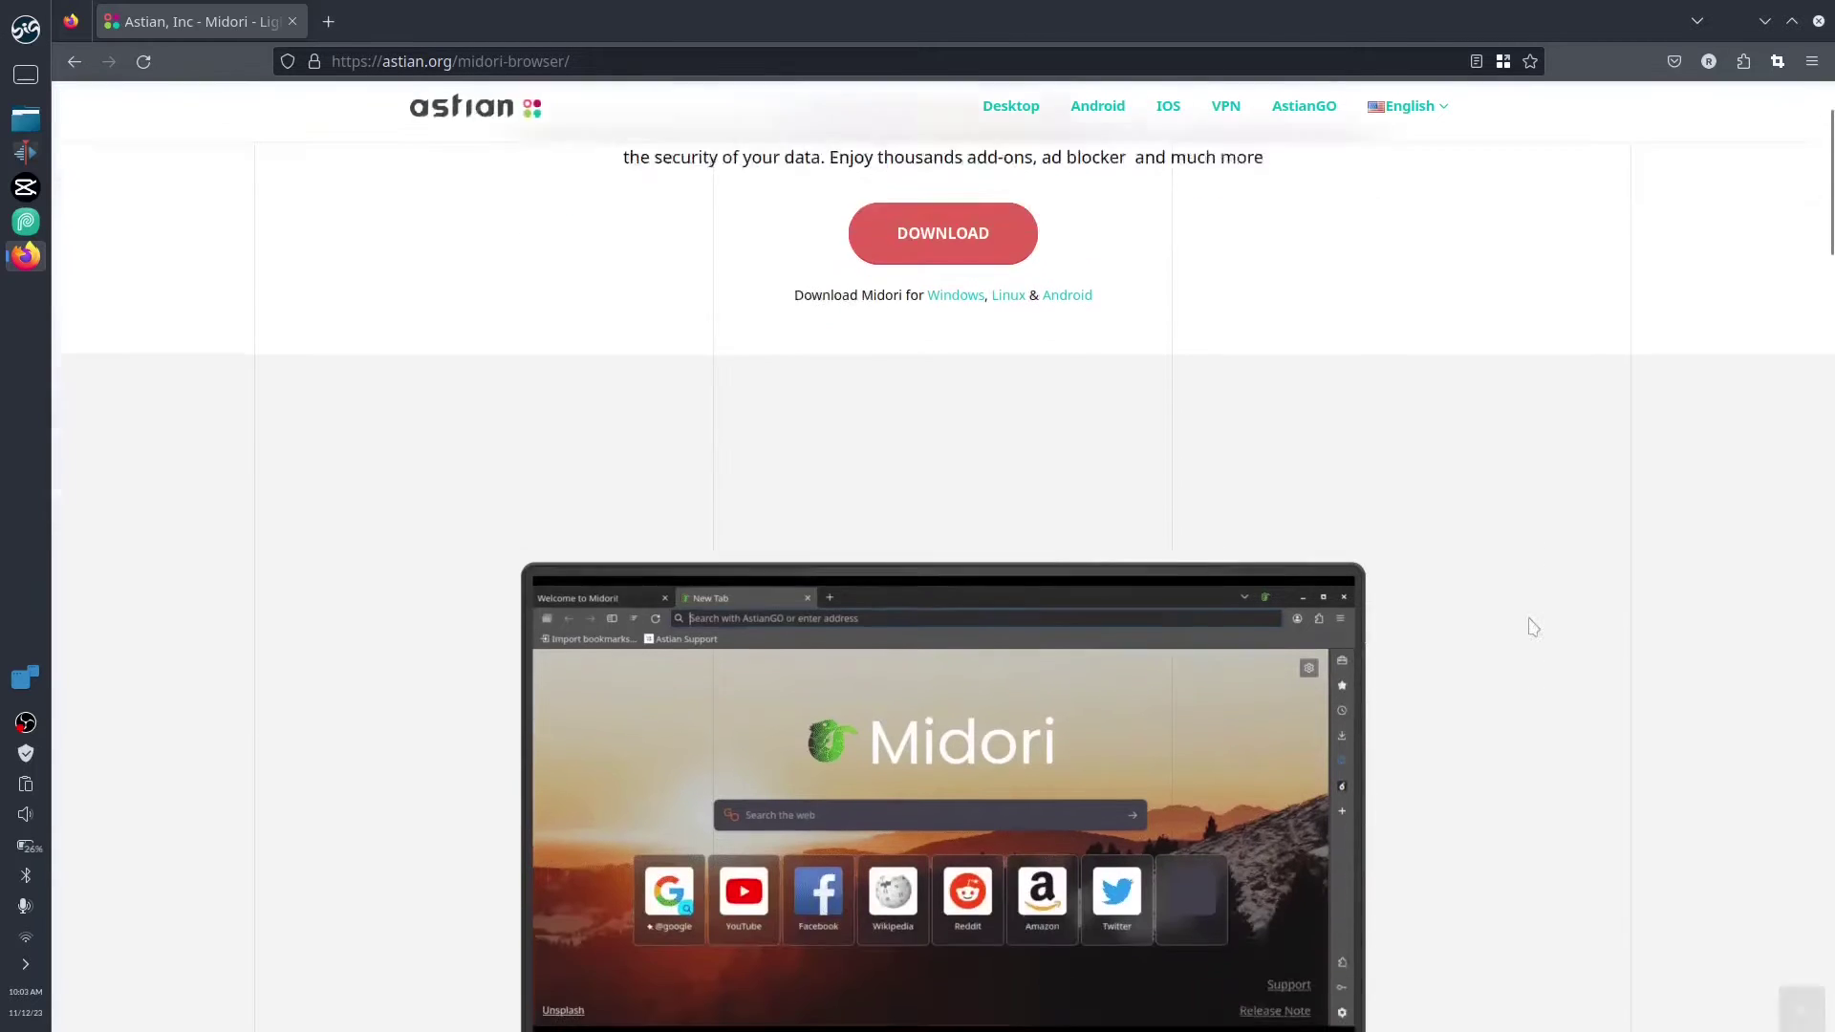
scroll(1532, 622, "down", 3)
scroll(1532, 622, "up", 5)
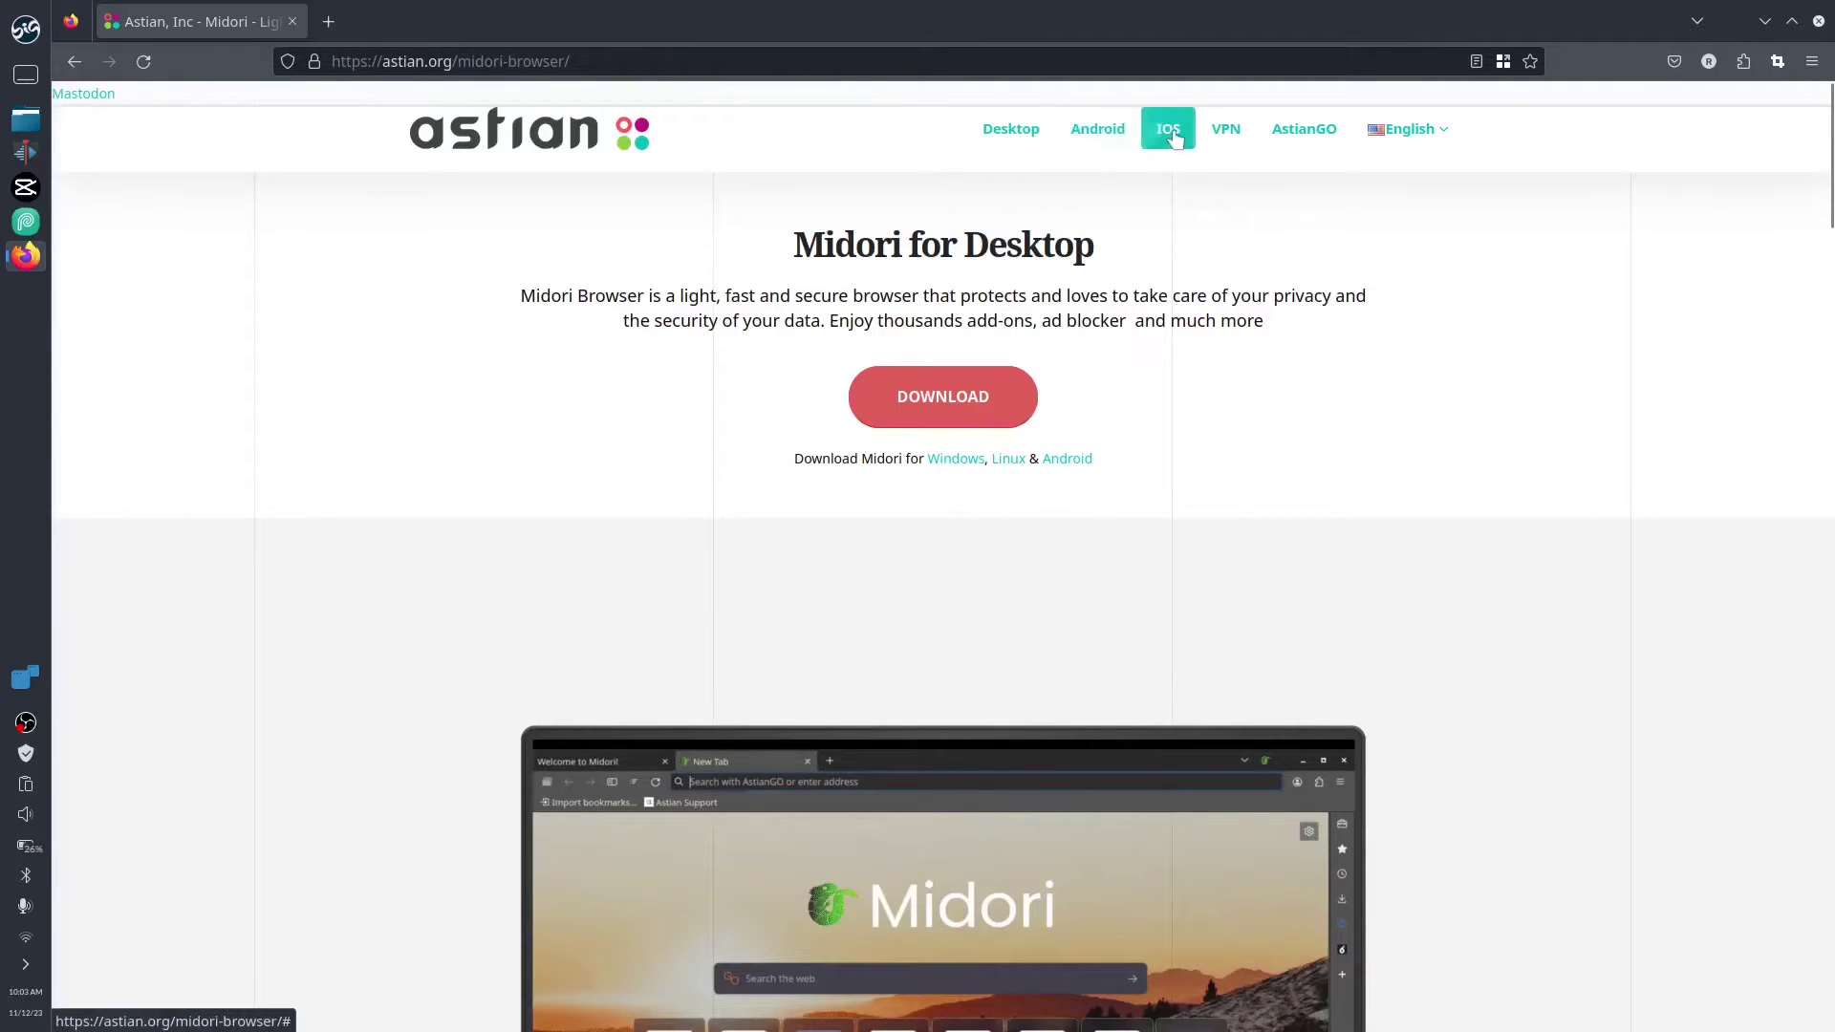
scroll(1711, 569, "down", 10)
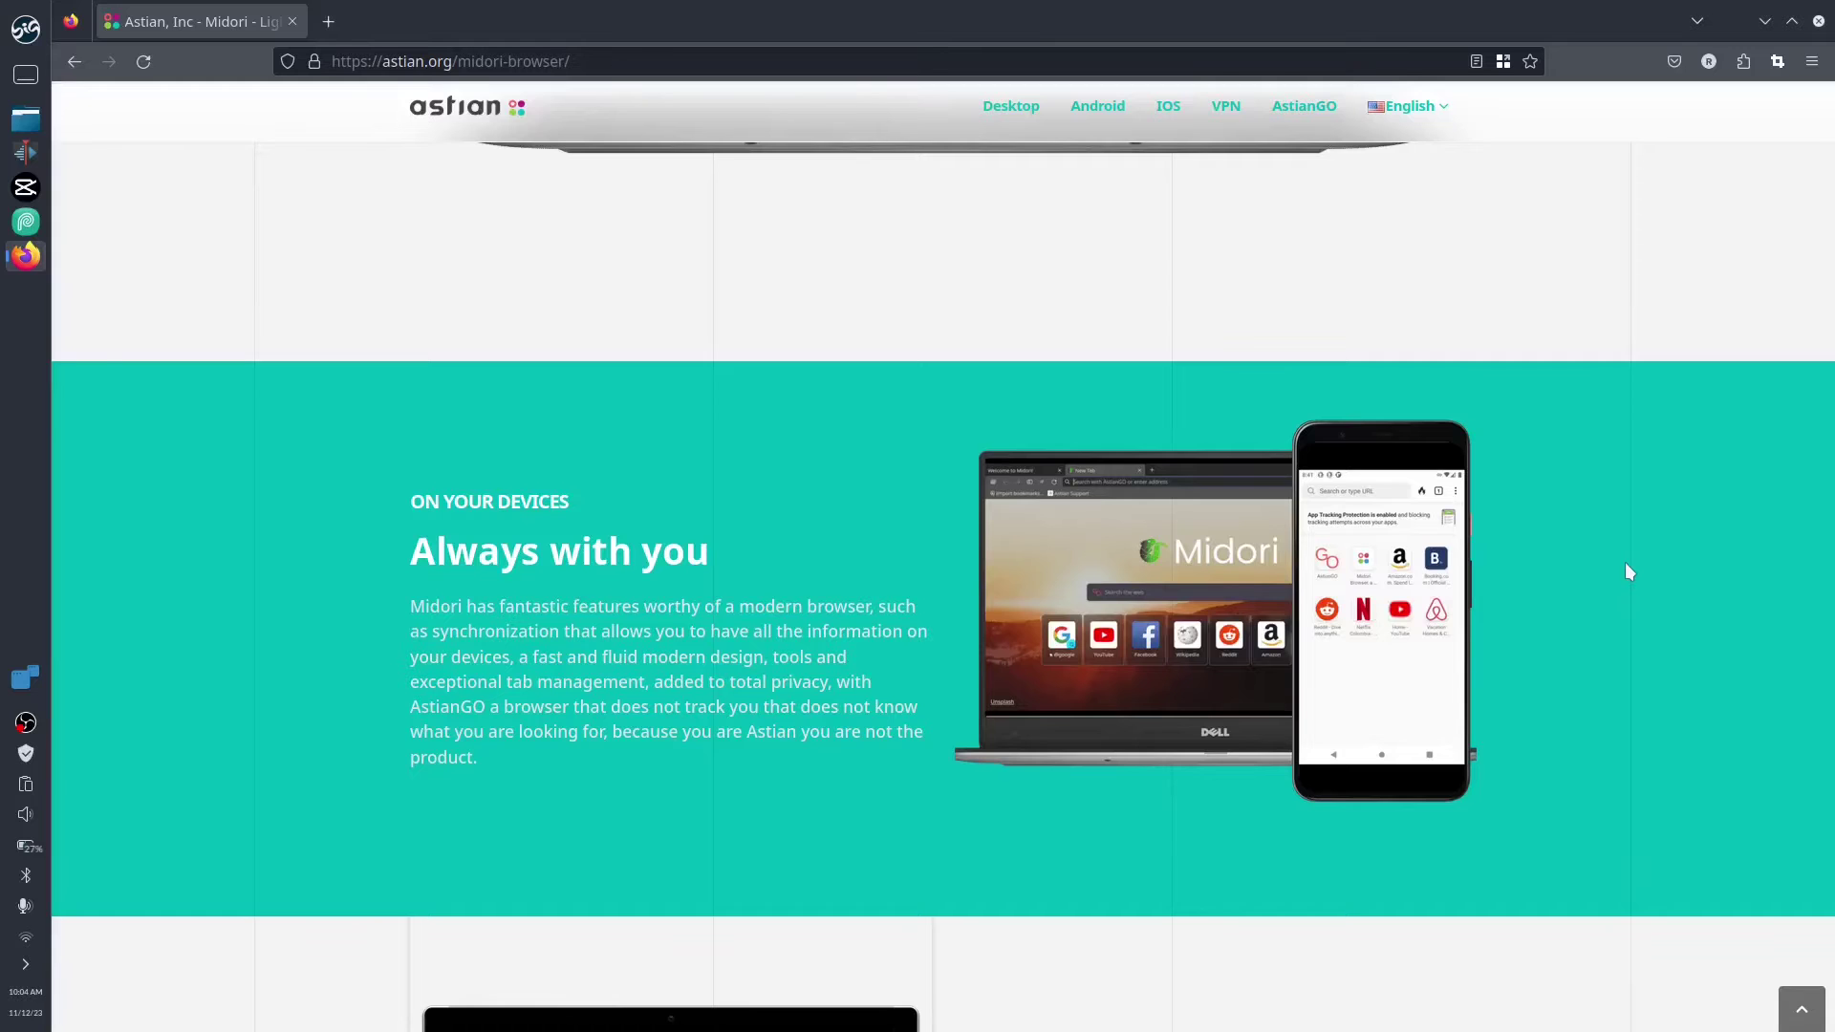
scroll(1628, 571, "down", 8)
scroll(1627, 572, "up", 1)
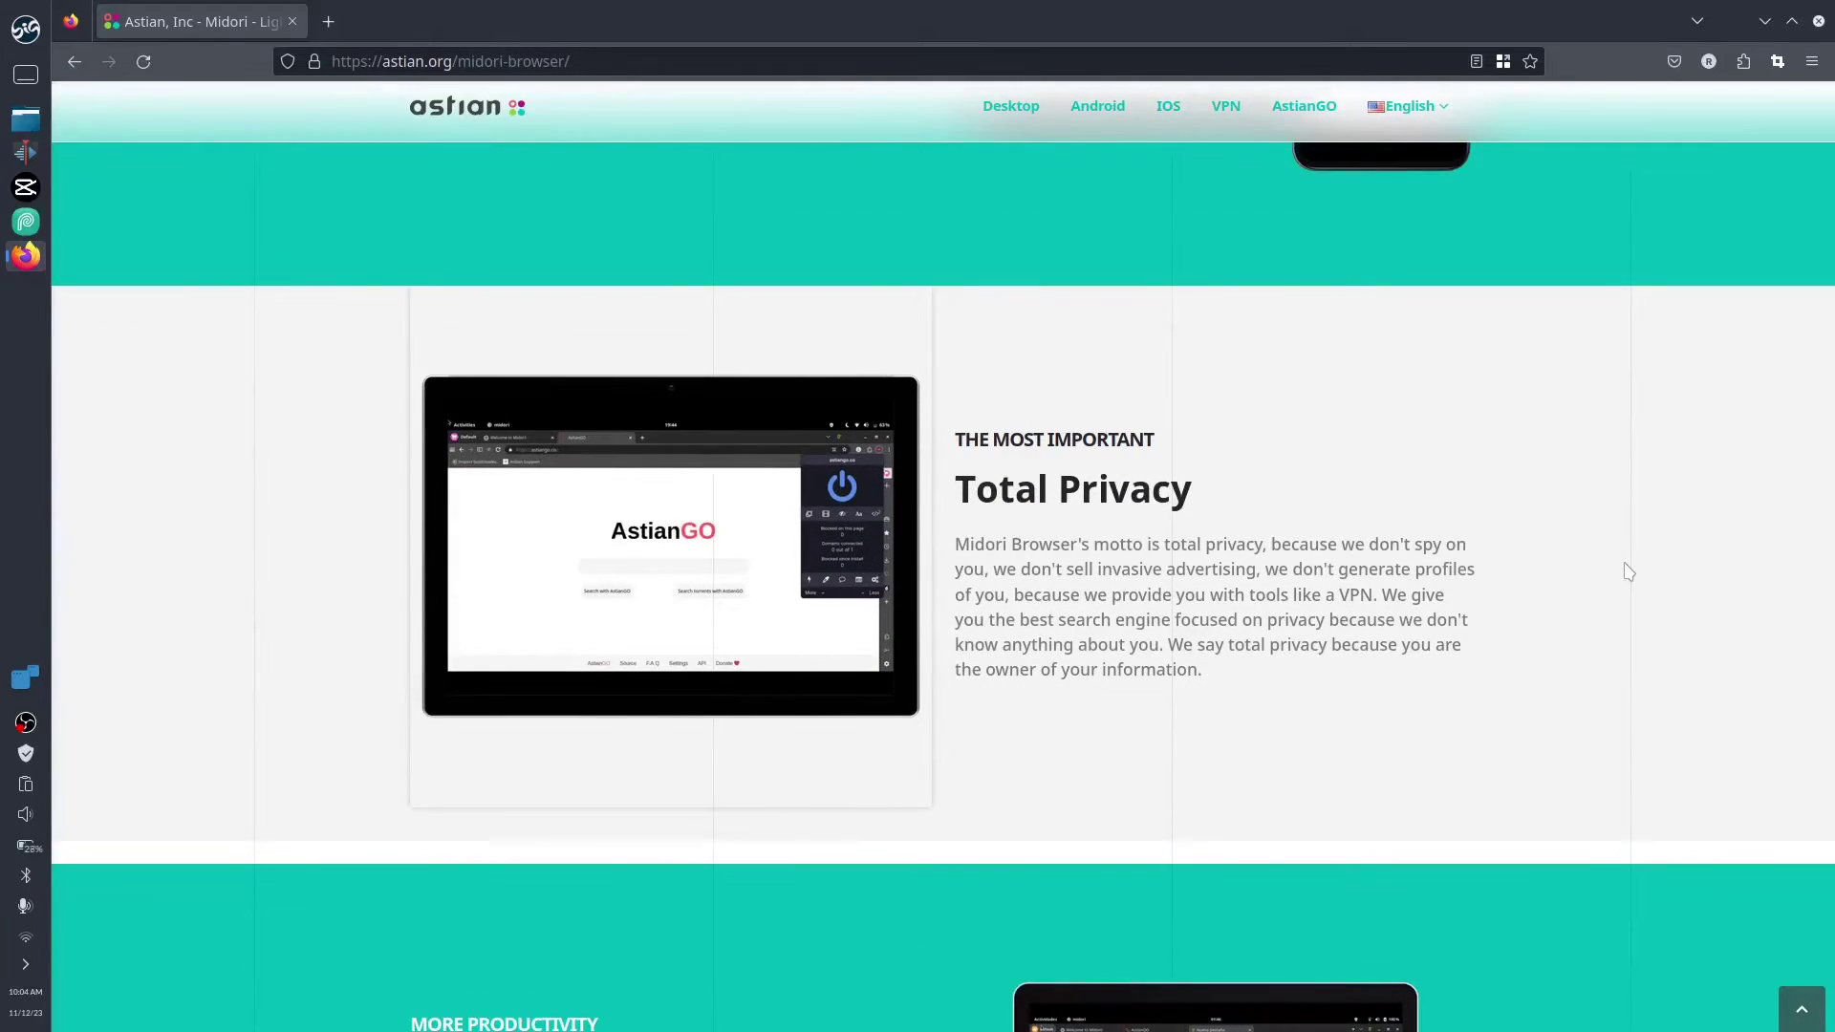
scroll(1676, 778, "down", 10)
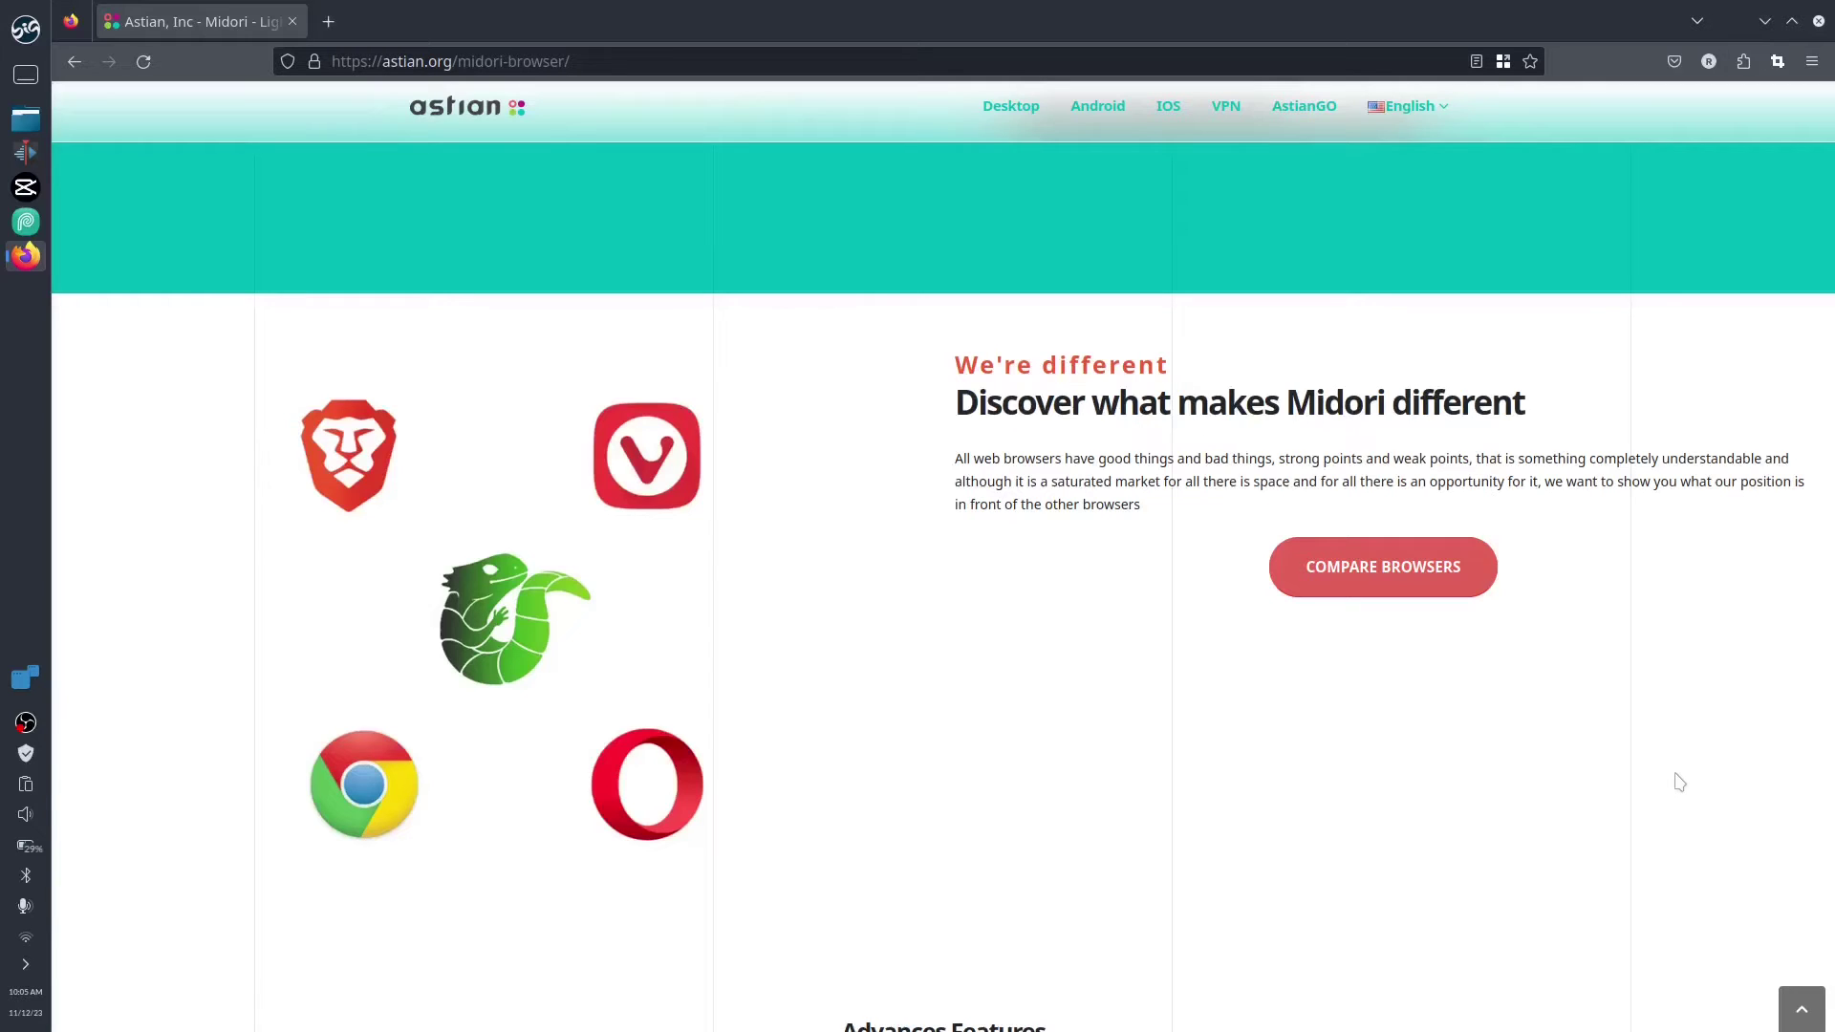
Scroll past Advanced Features, the FAQ and the footer, then jump back to the page top
scroll(1679, 782, "down", 7)
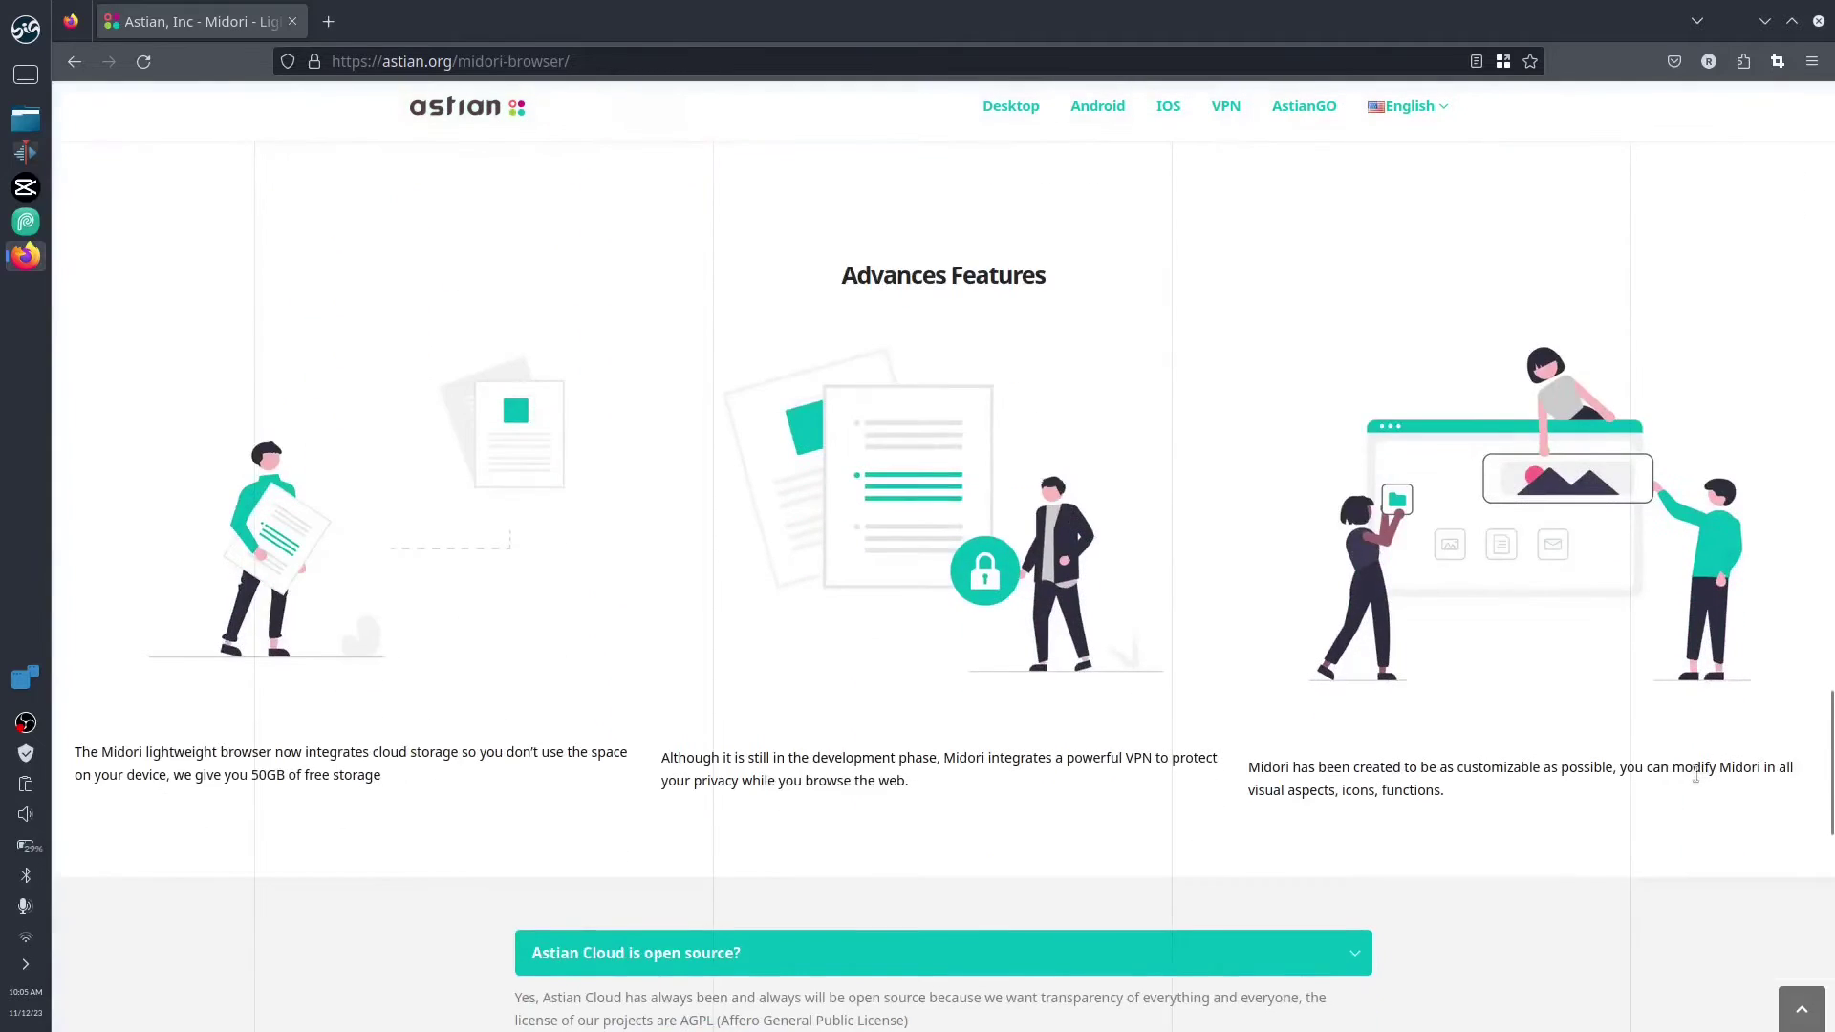
scroll(1711, 760, "down", 6)
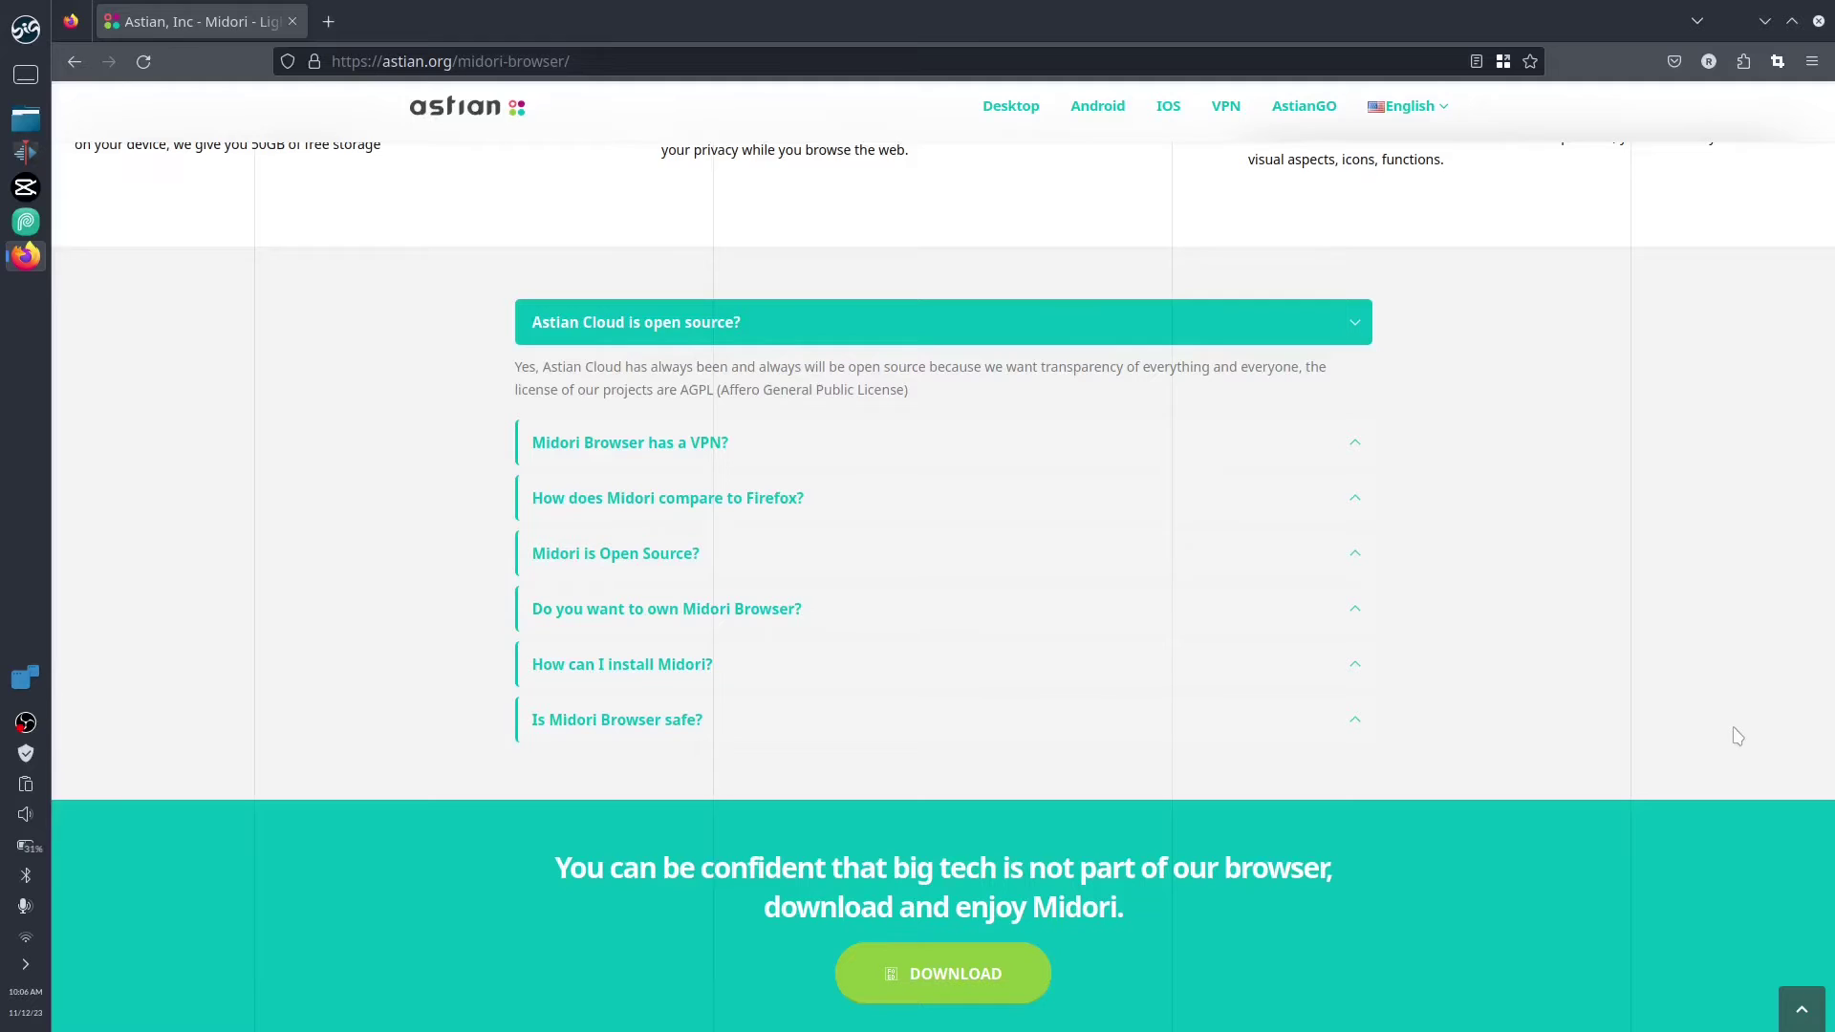
scroll(1596, 698, "down", 5)
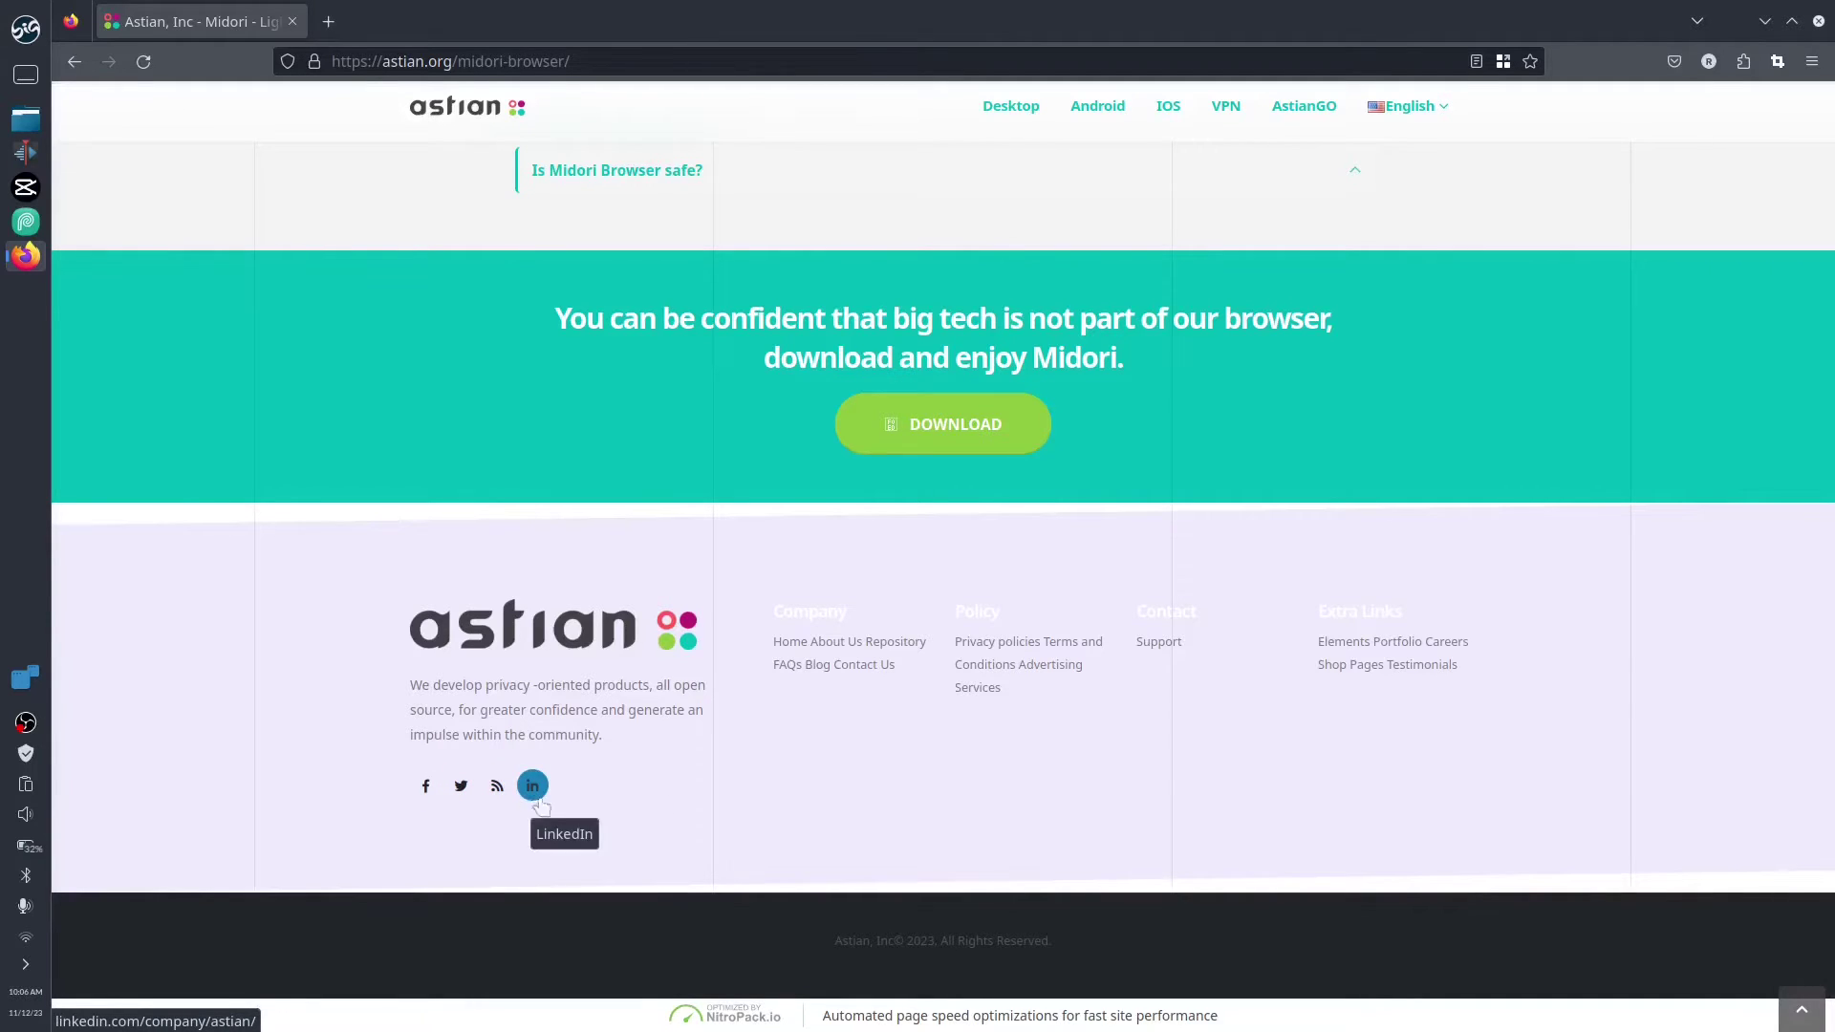
left_click(1801, 1011)
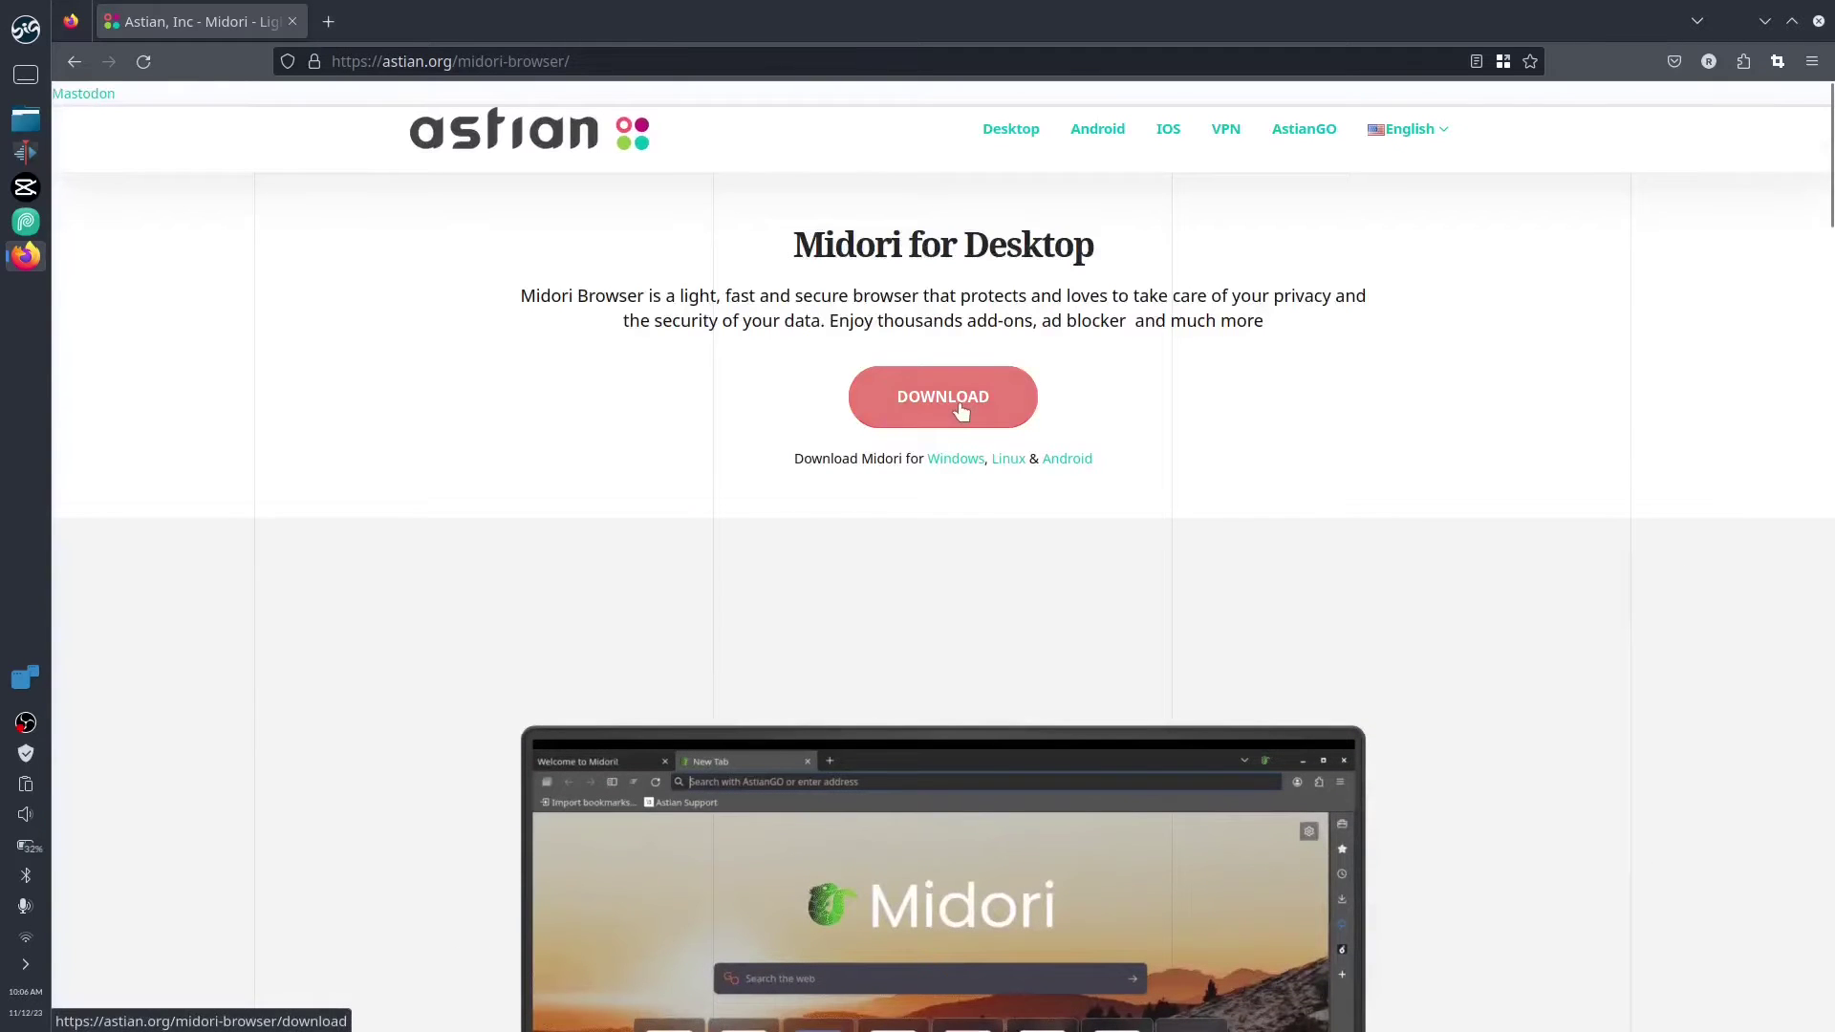
Open the Download Midori for desktop page listing Windows, MacOS and Linux builds
left_click(961, 409)
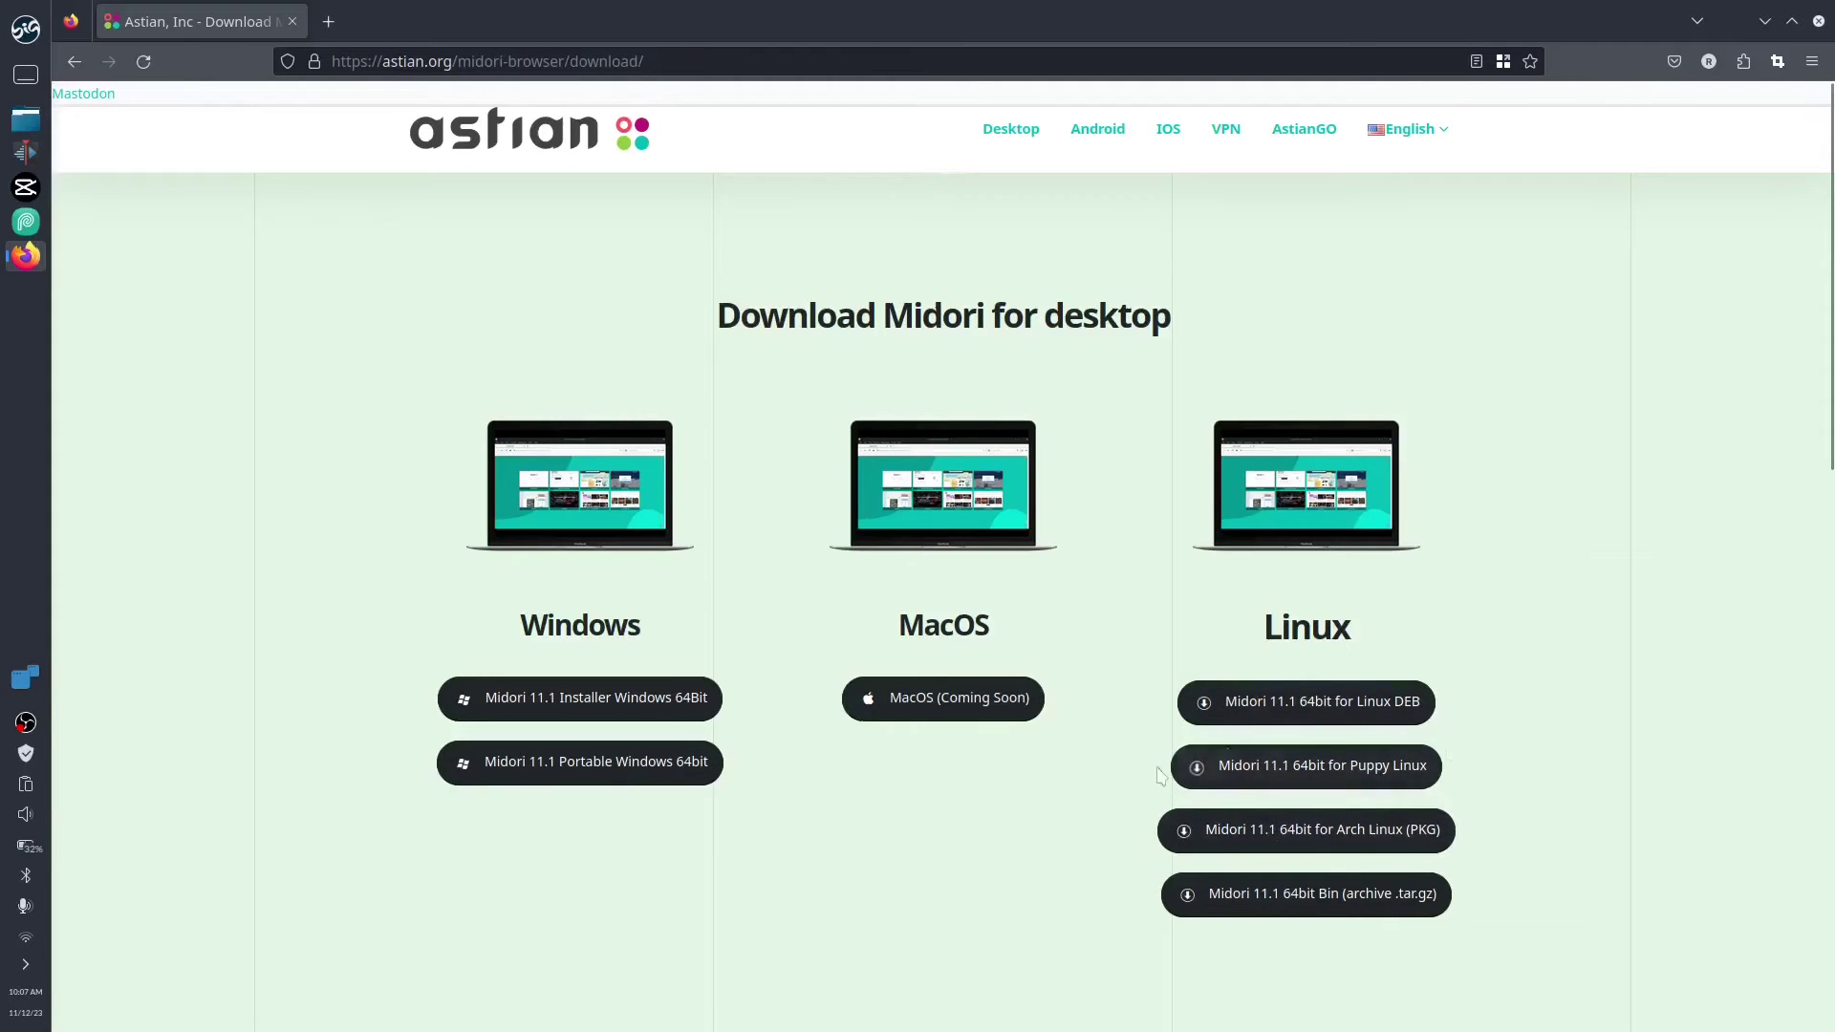
scroll(1032, 810, "down", 10)
scroll(1029, 814, "up", 10)
Minimize Firefox and start Big Store from the launcher, maximized
left_click(1765, 20)
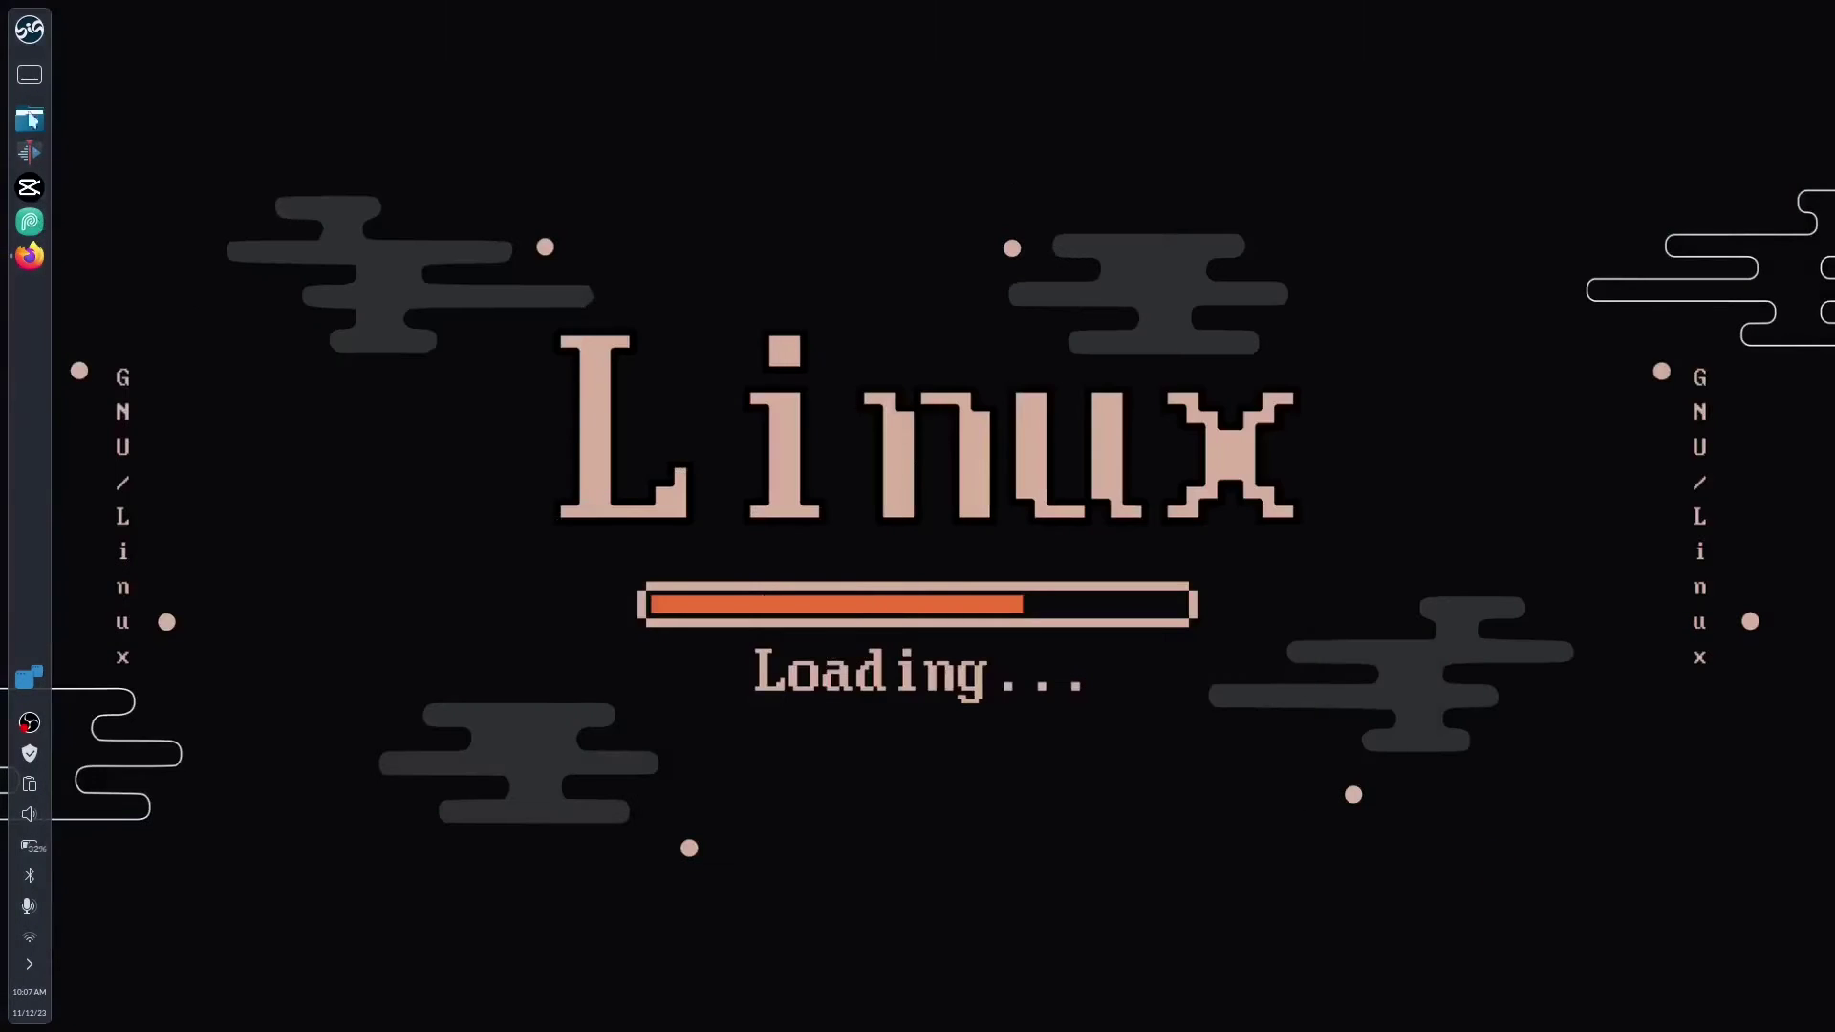
left_click(29, 29)
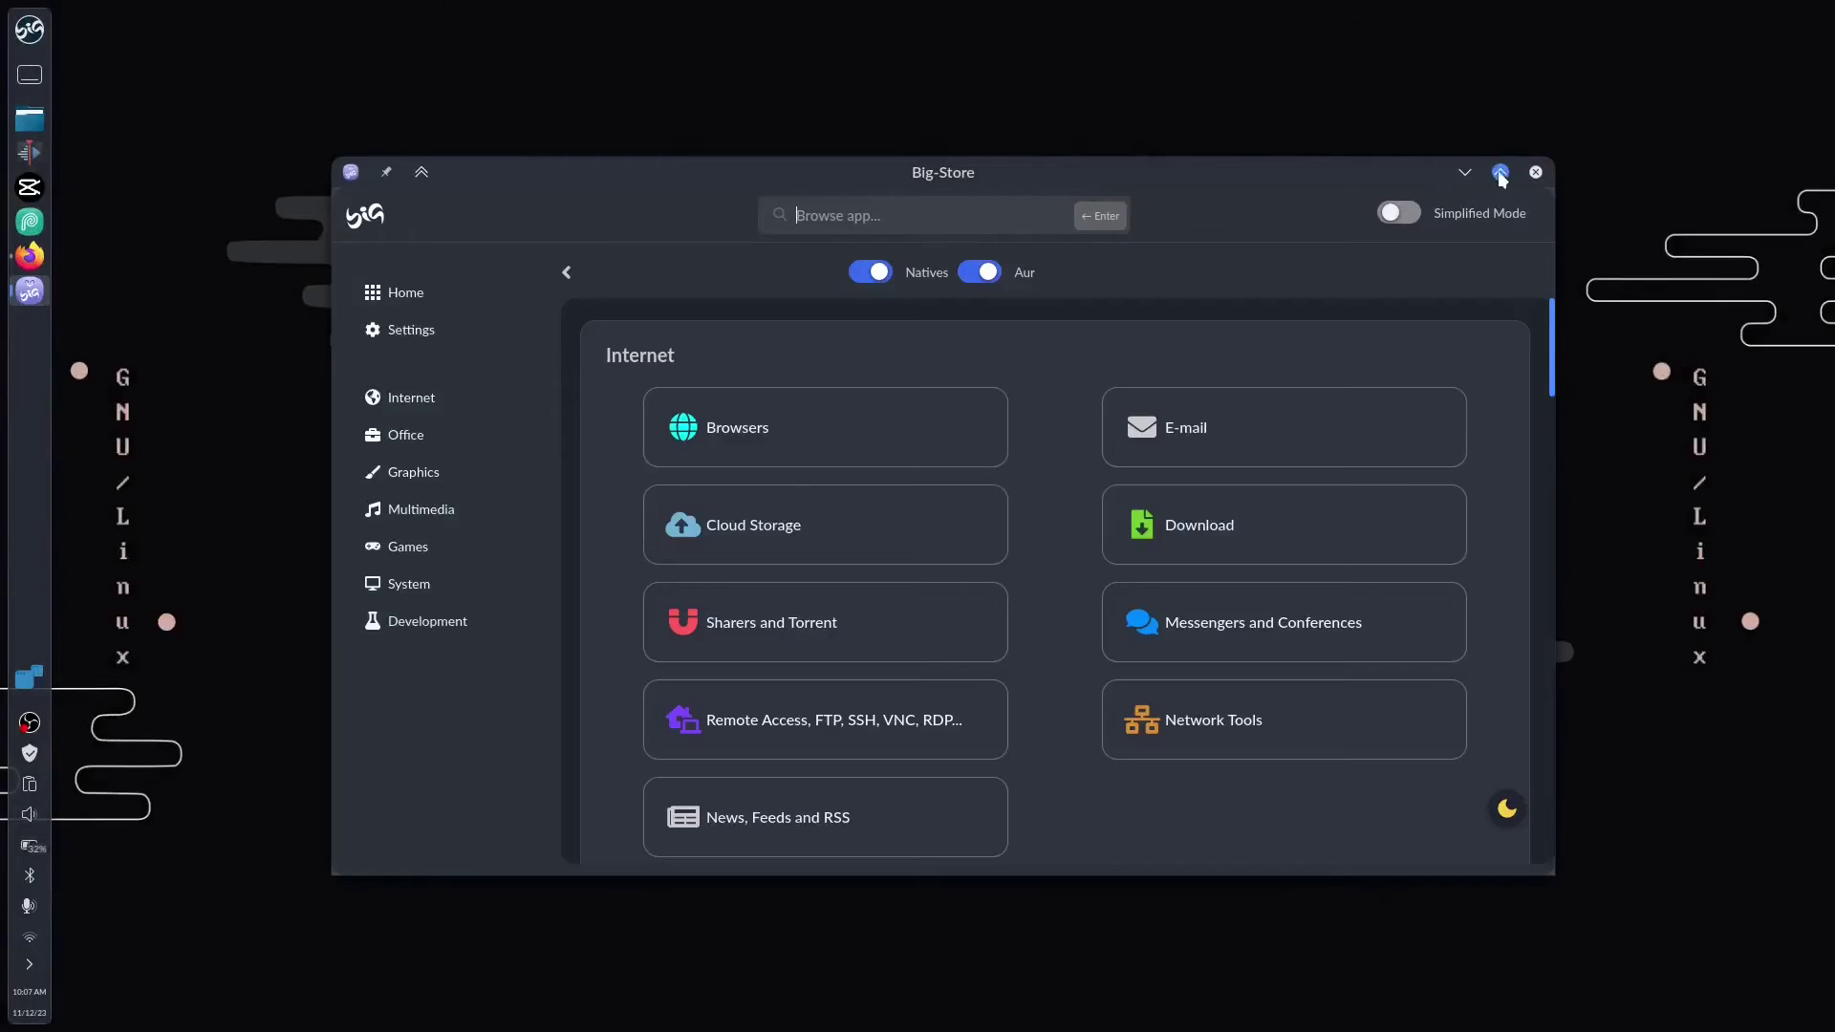
left_click(1499, 173)
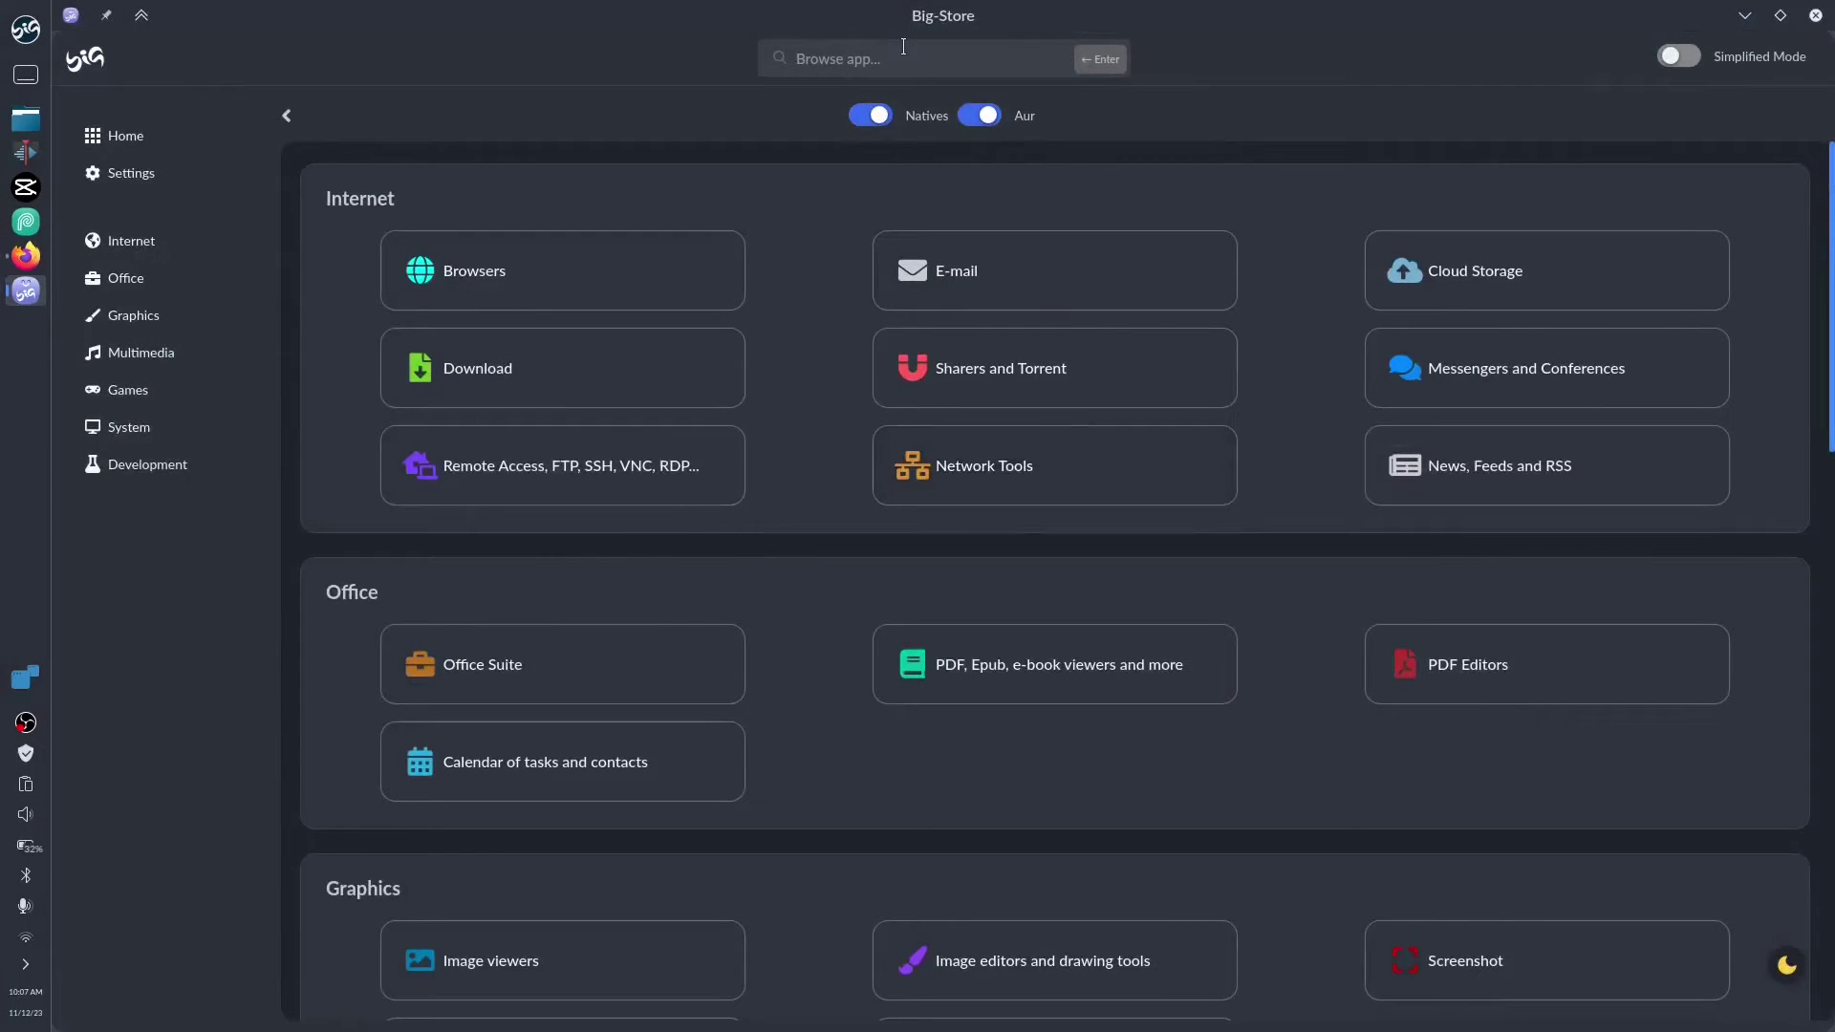
Search Big Store for 'midori' and open the Midori Web Browser package page
type("midori")
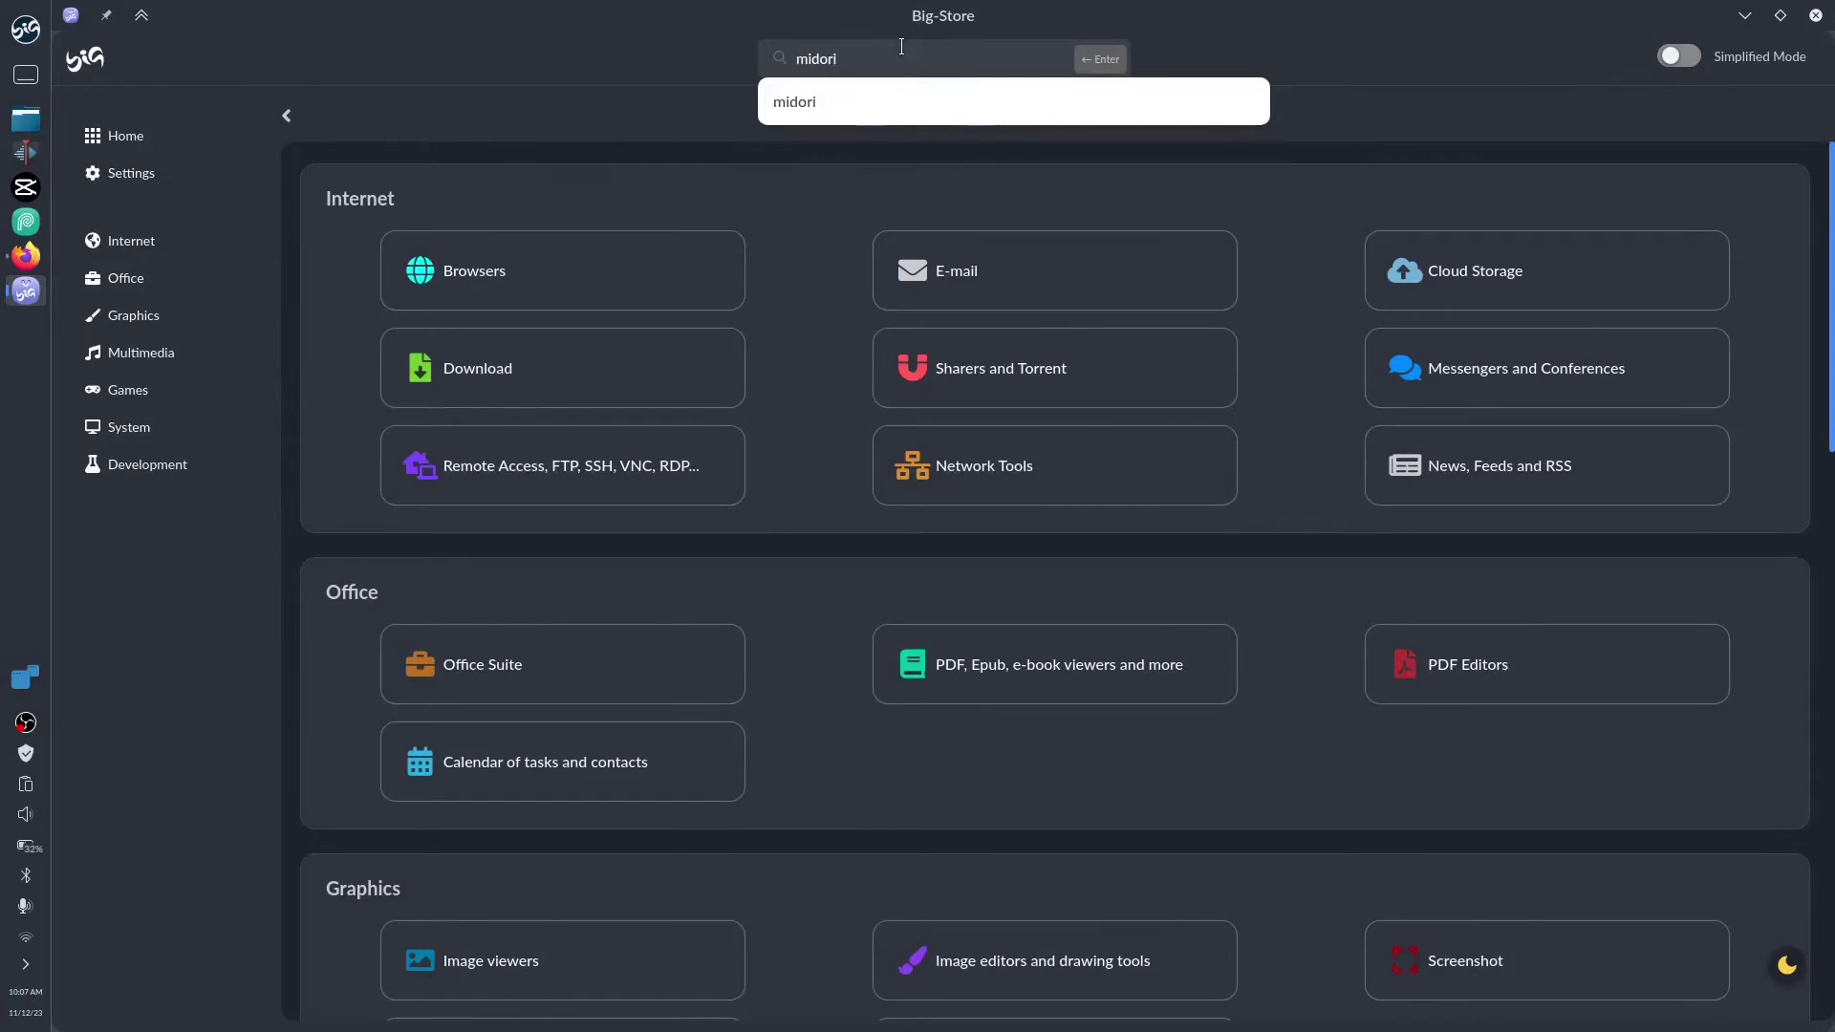
key("Return")
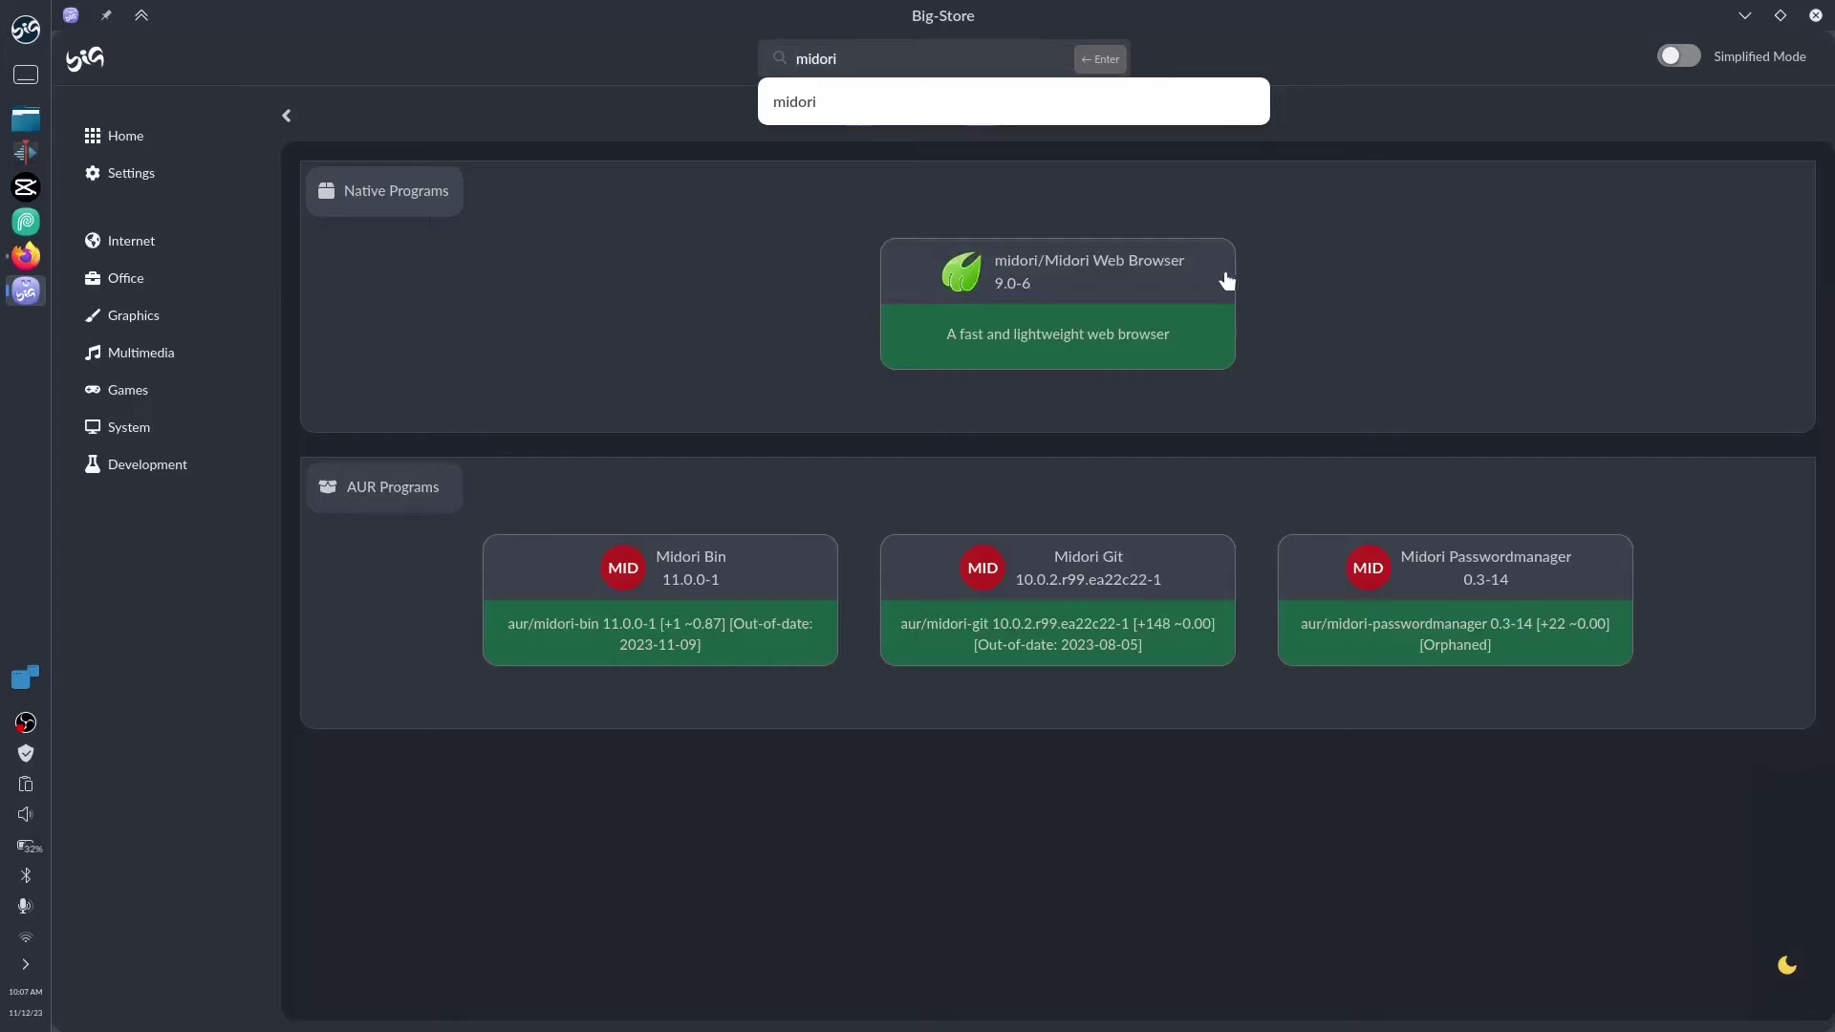
left_click(1204, 330)
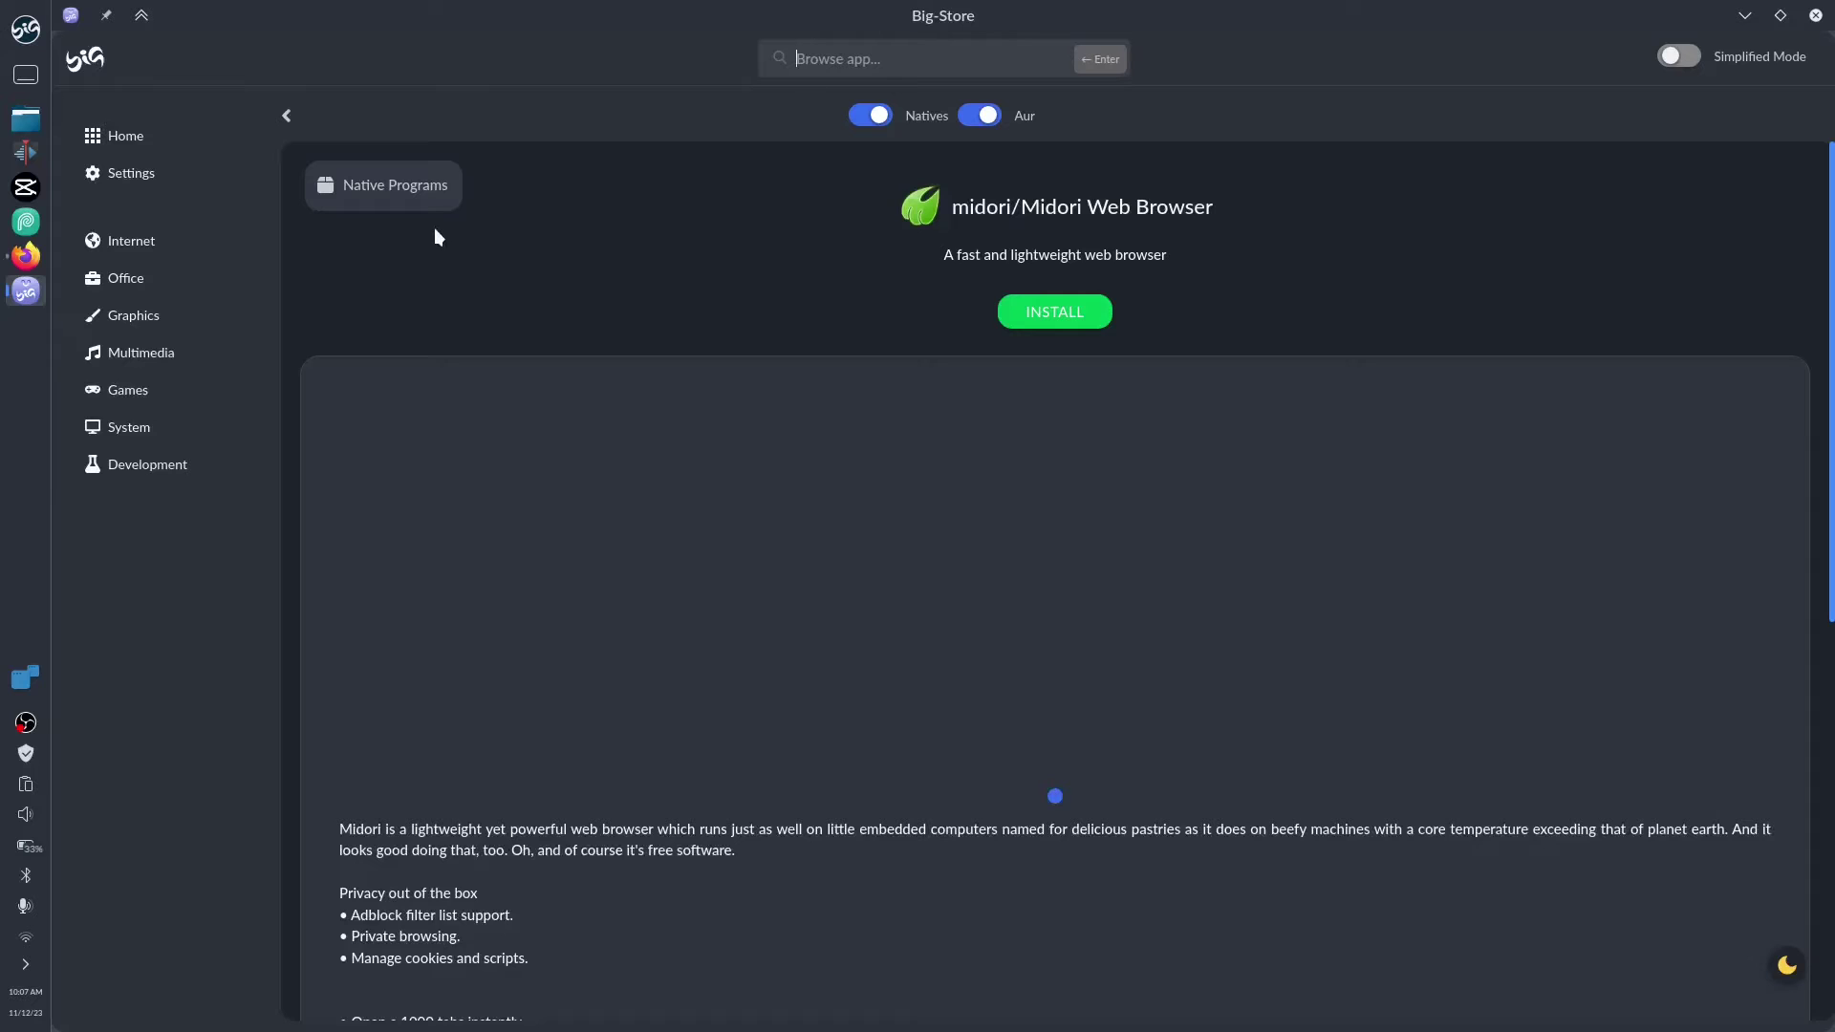
scroll(1568, 413, "down", 6)
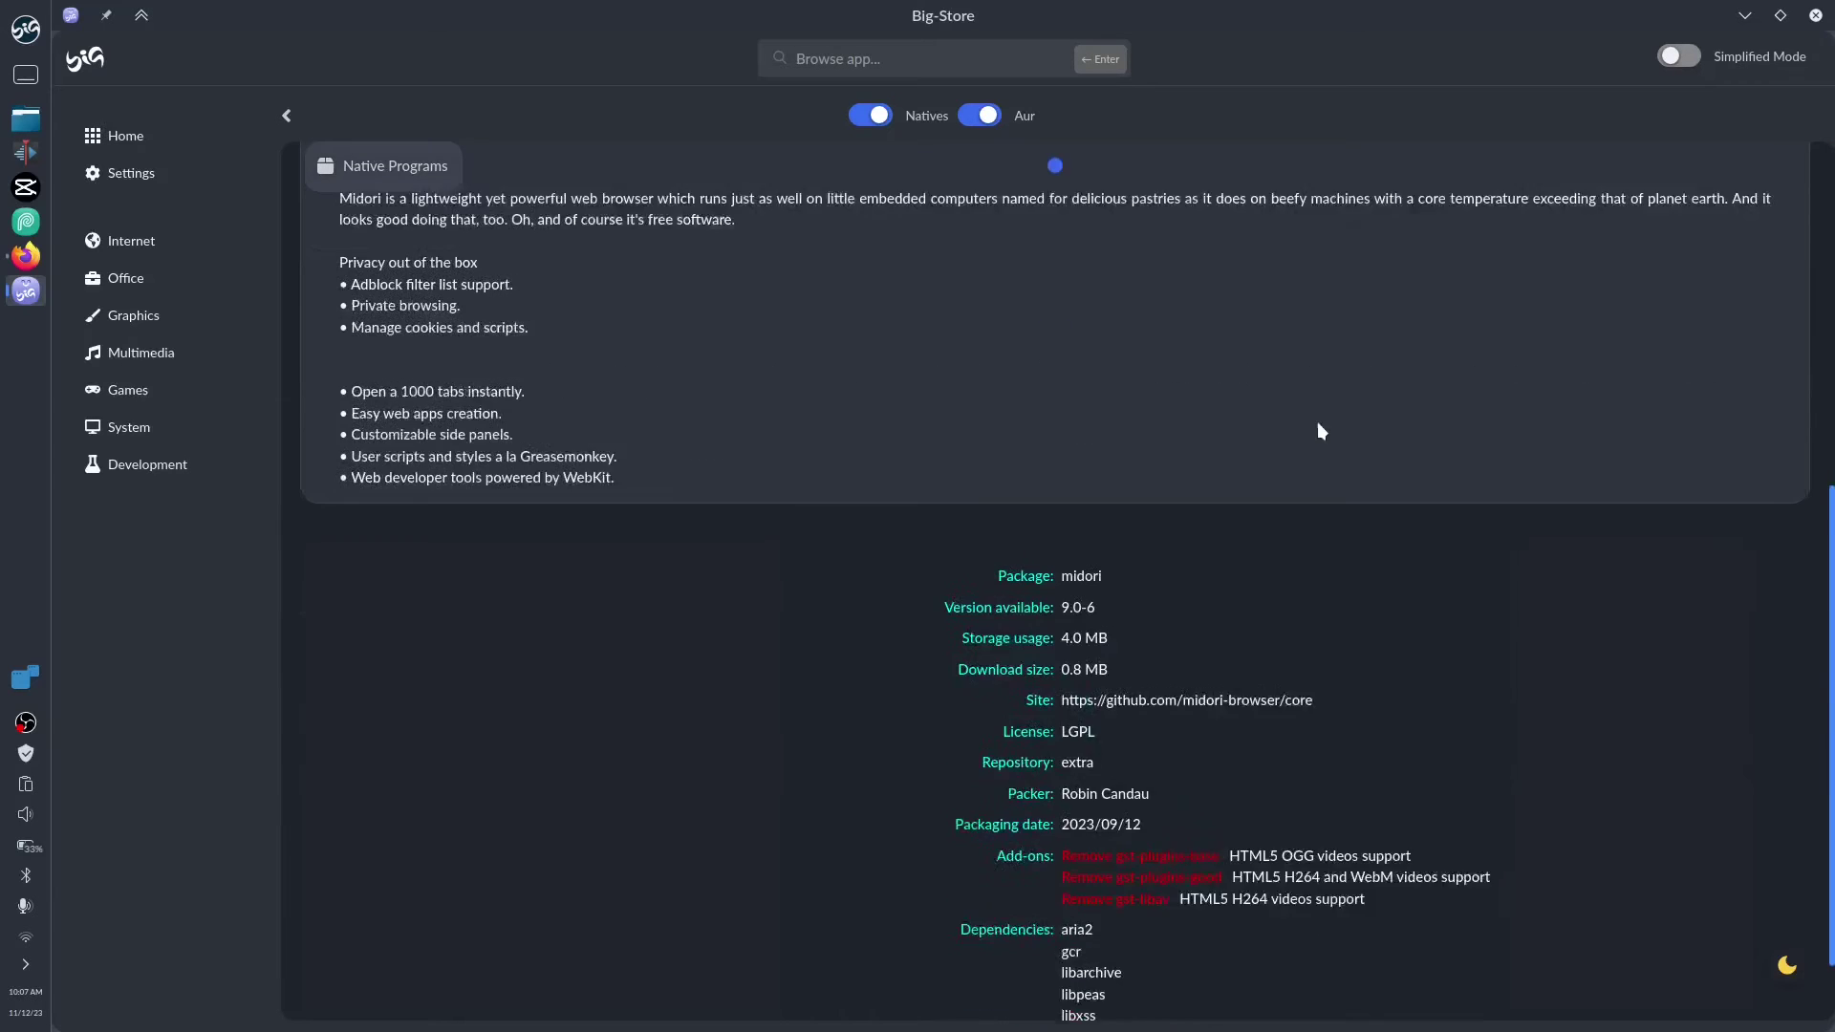
scroll(1319, 425, "up", 6)
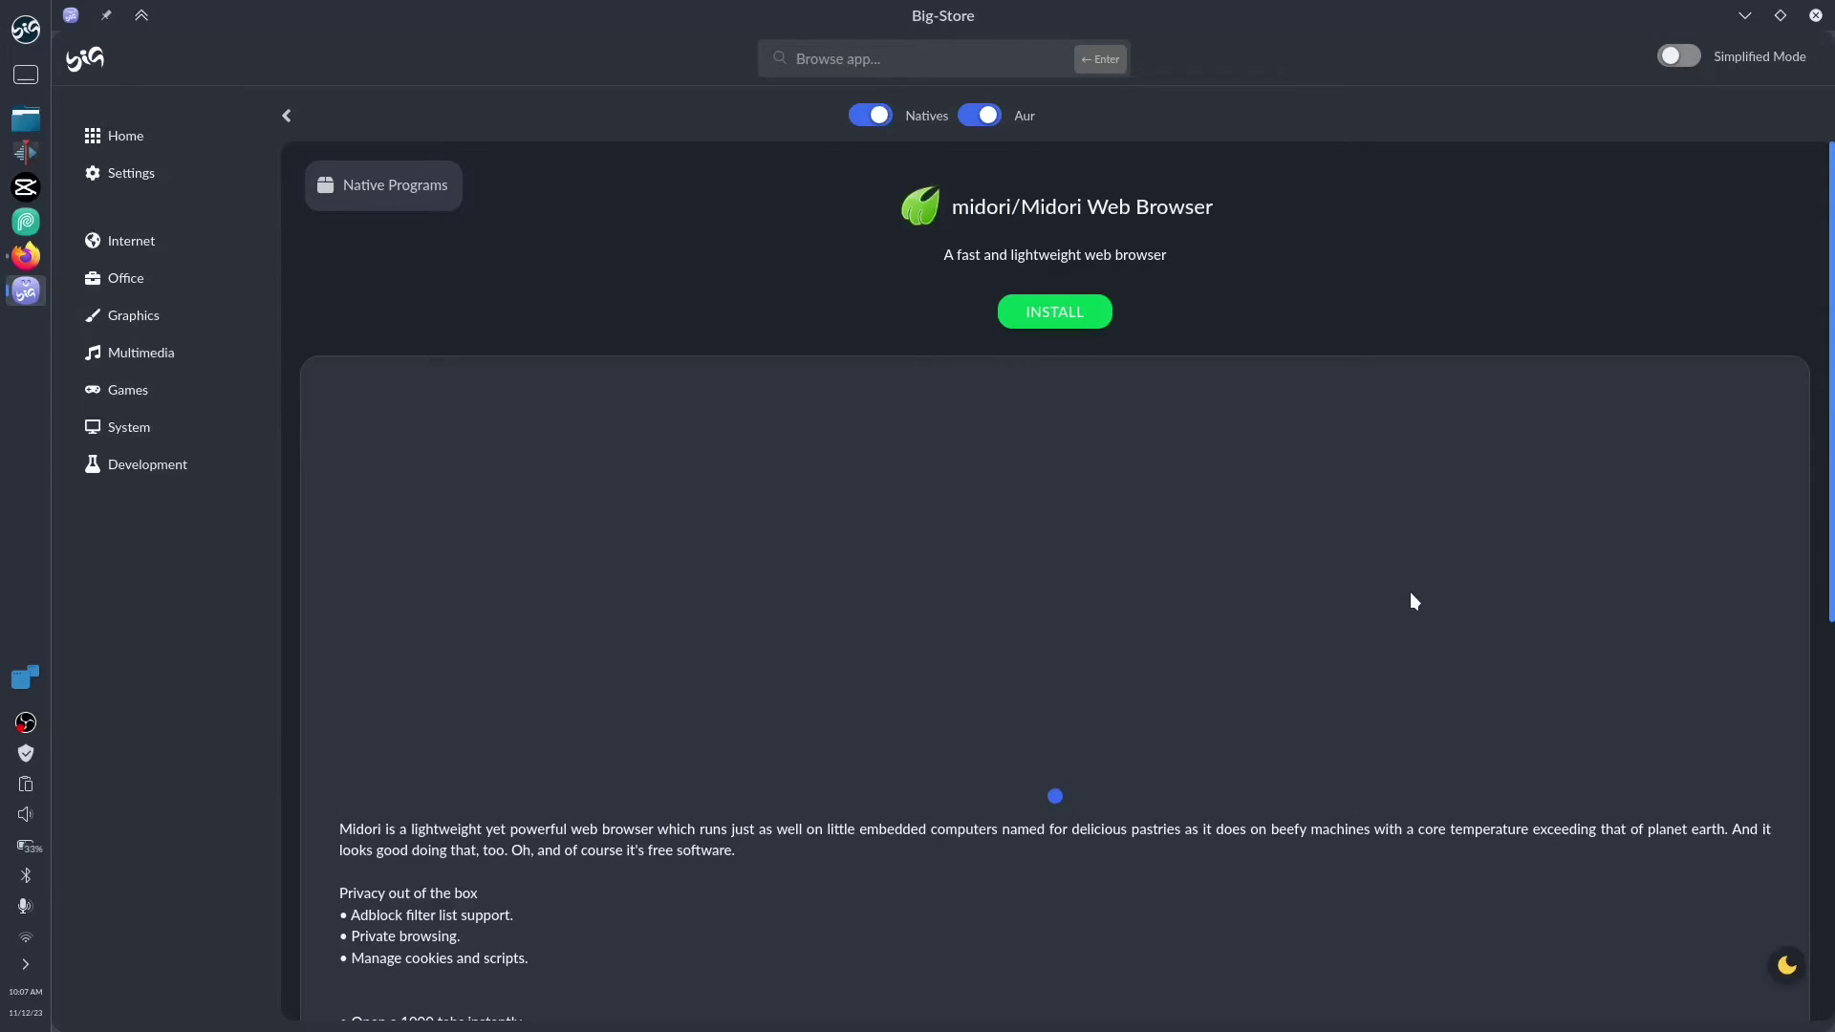
scroll(1413, 602, "down", 3)
scroll(1412, 601, "up", 3)
scroll(1212, 884, "down", 3)
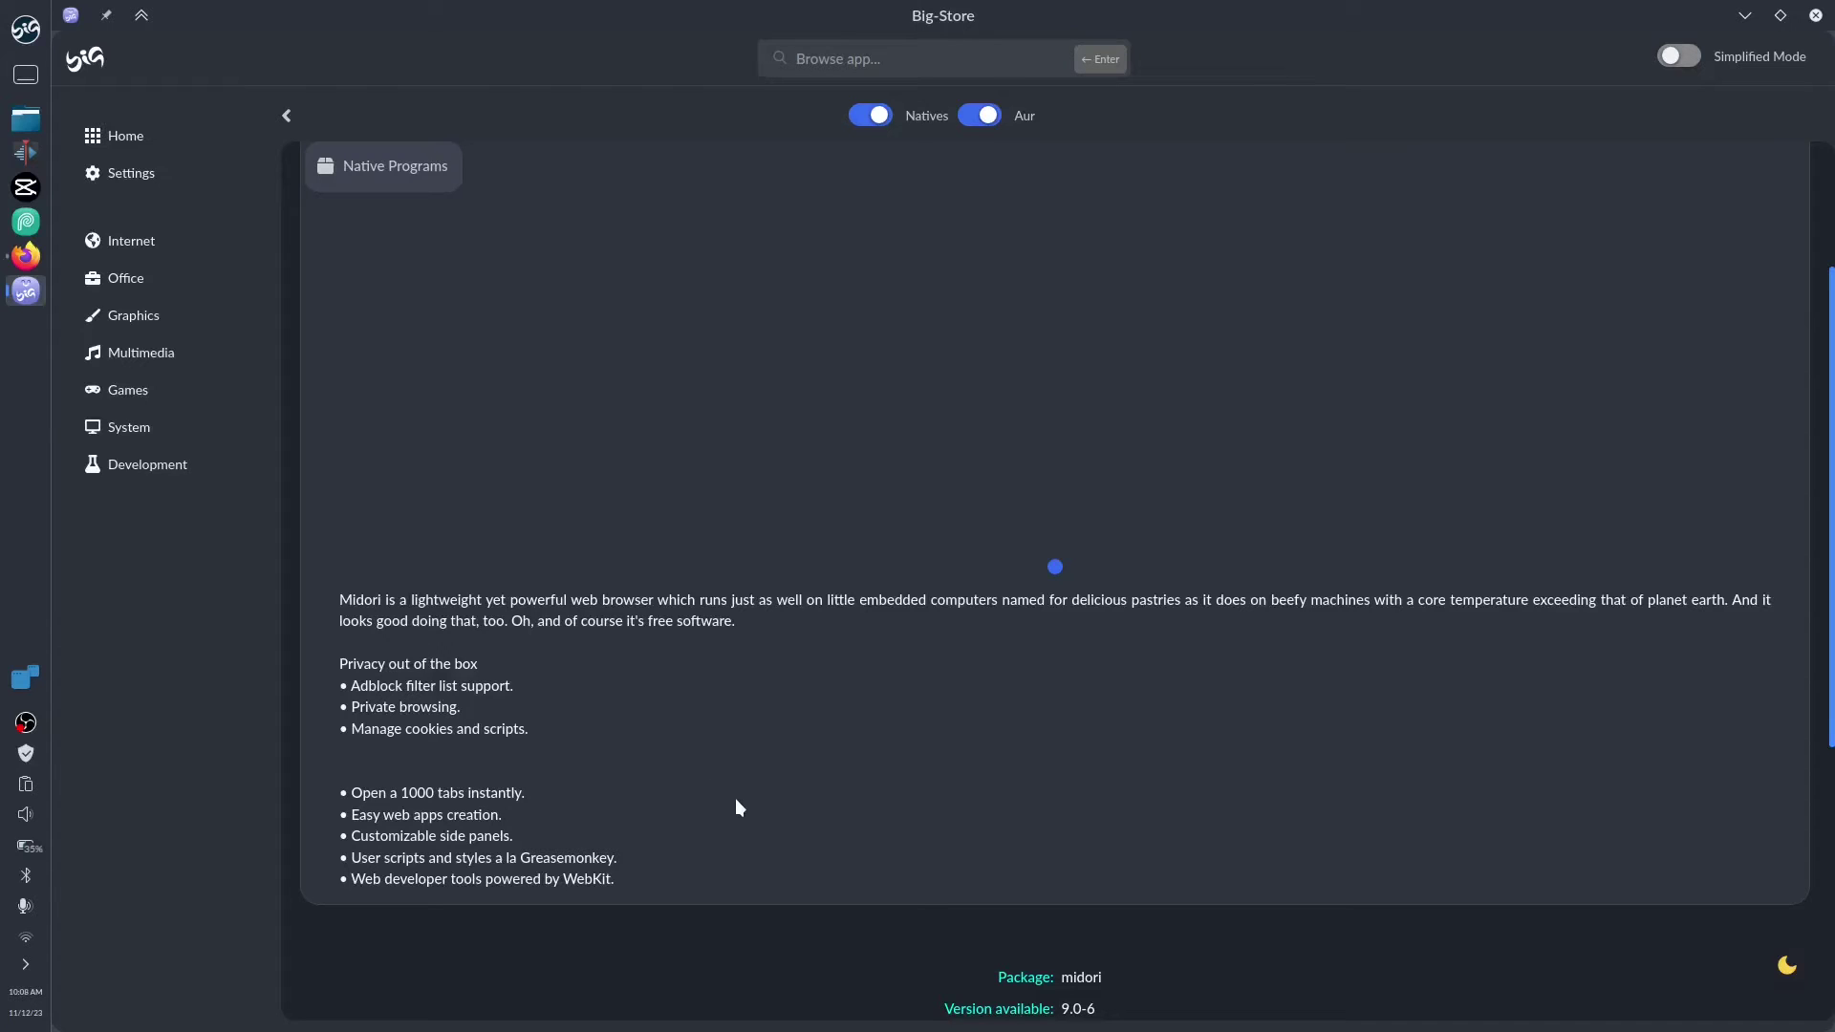
scroll(1207, 839, "down", 5)
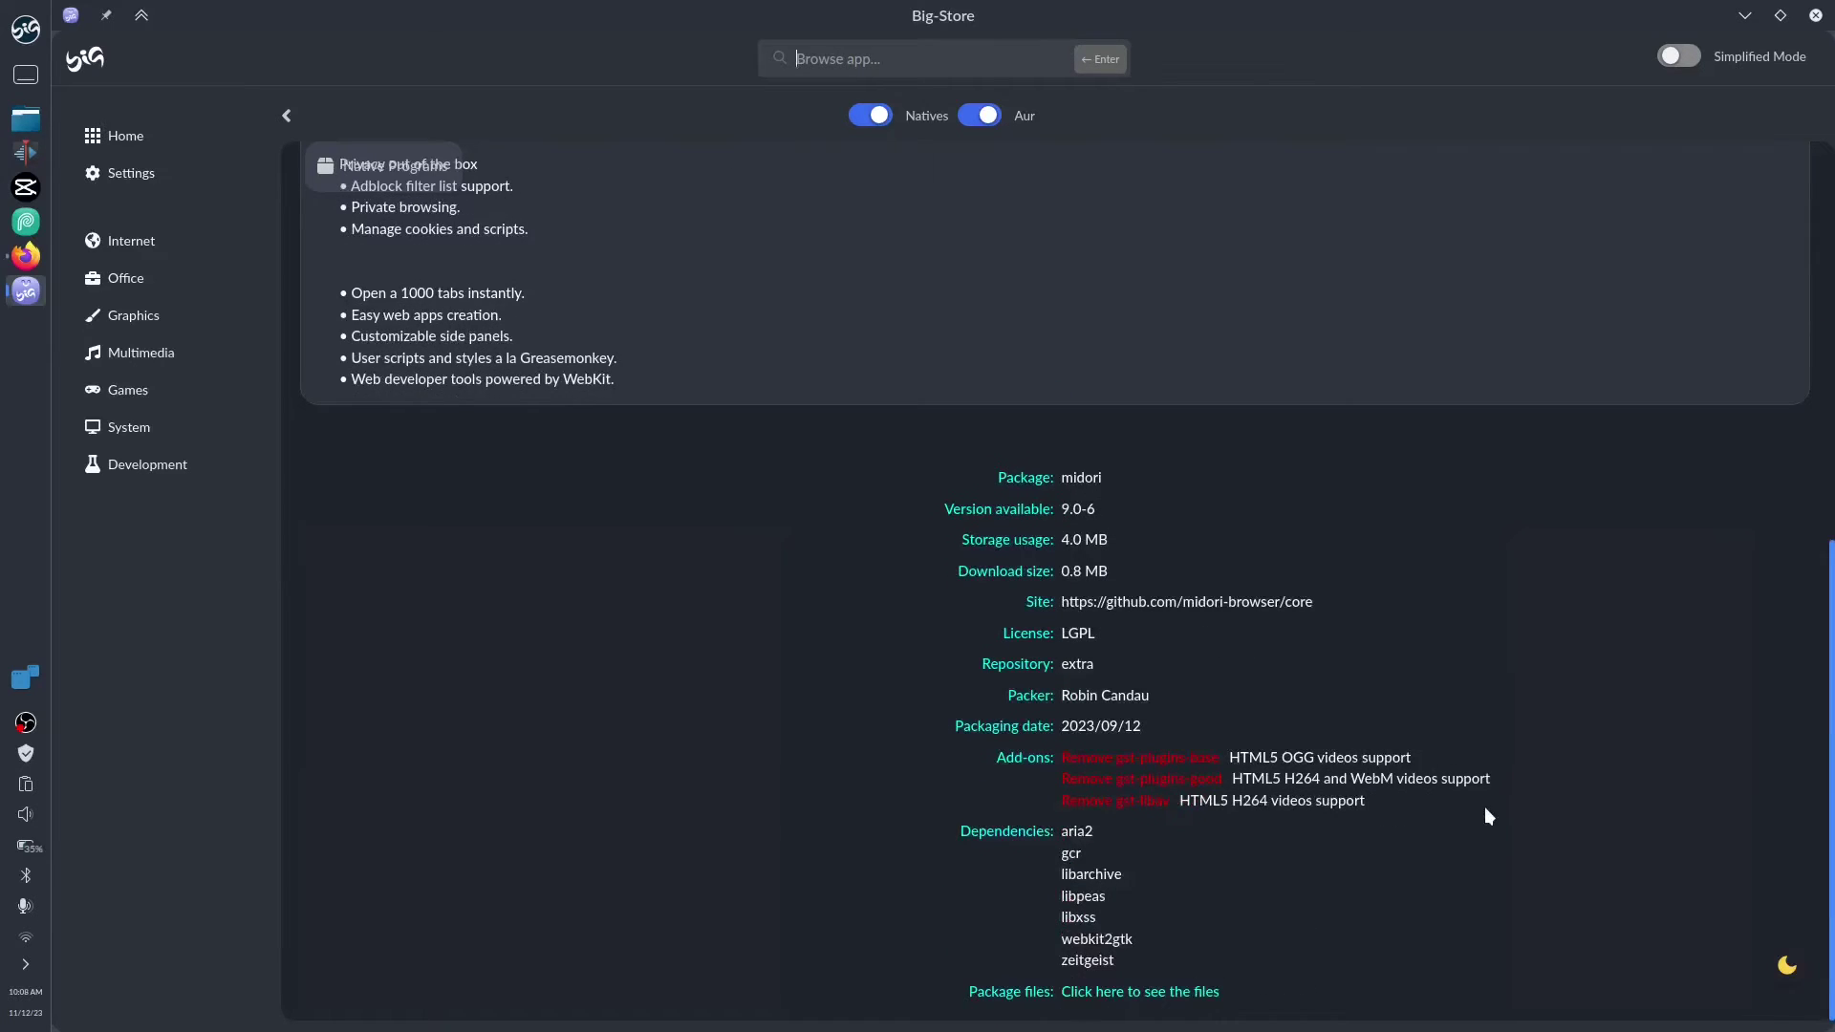
scroll(1482, 810, "up", 7)
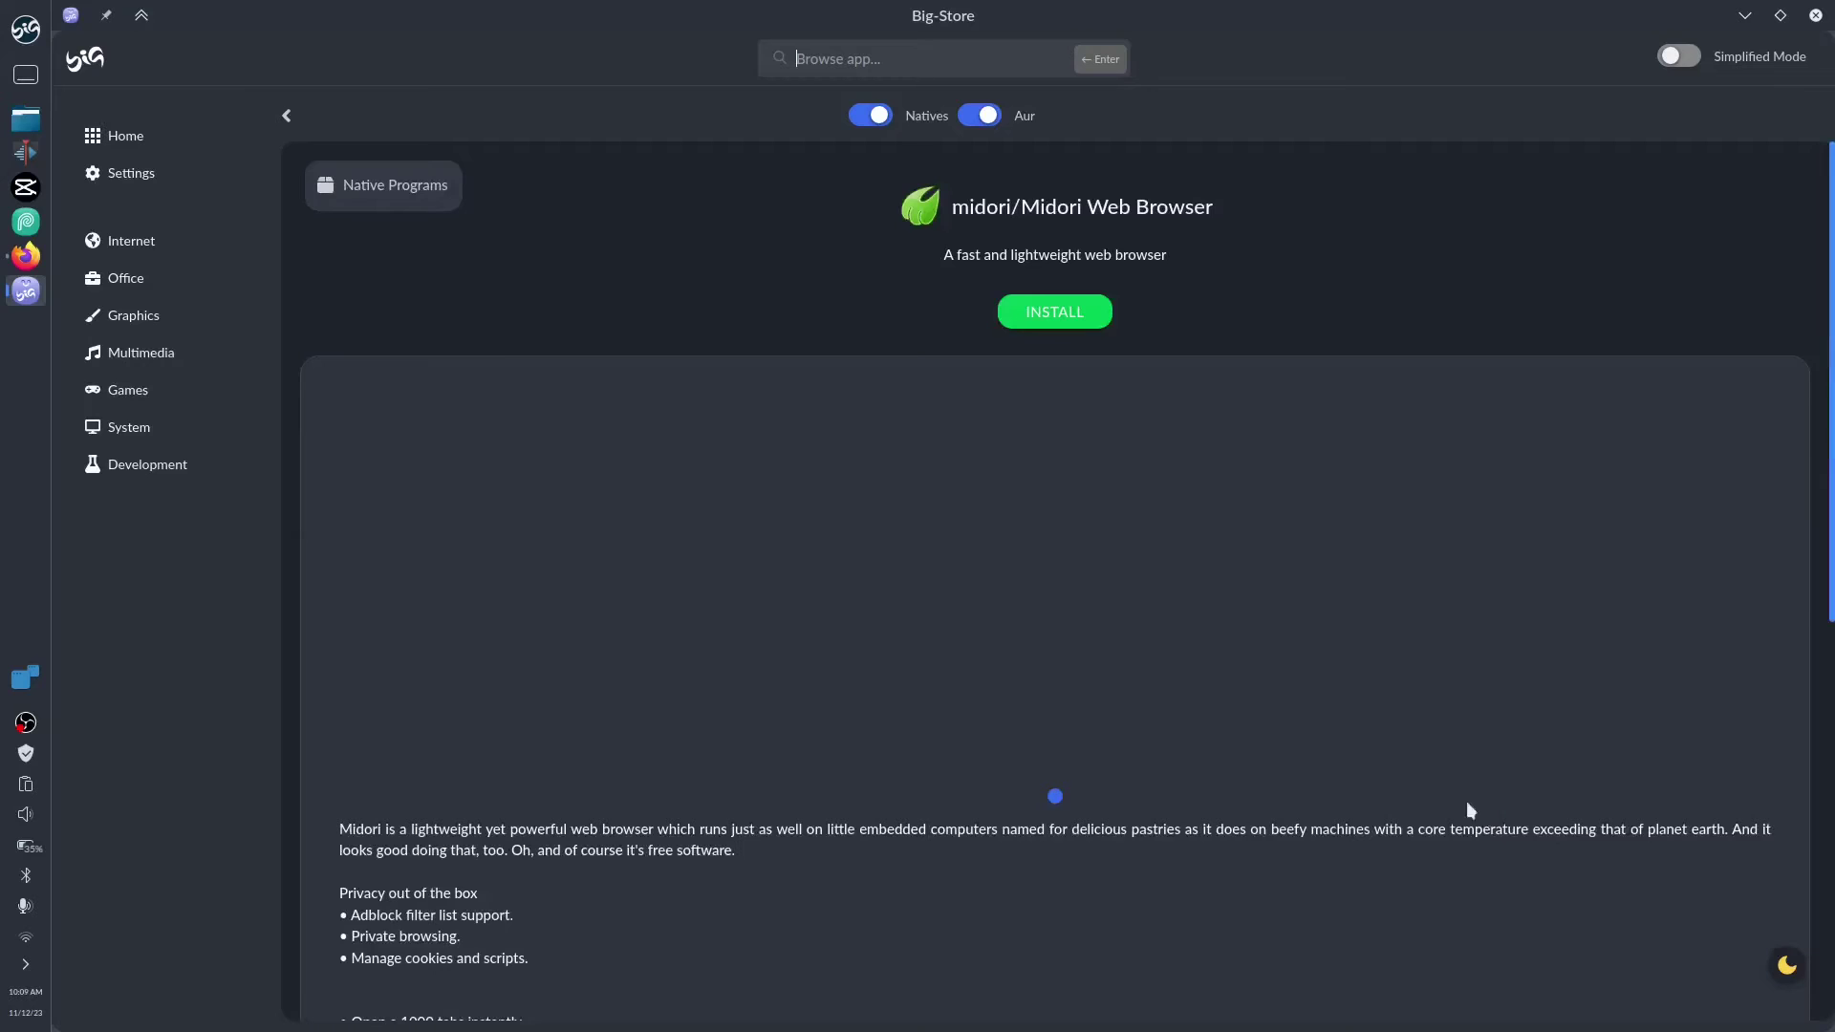
Install Midori Web Browser, authorizing with the account password and approving its five dependencies
left_click(1073, 314)
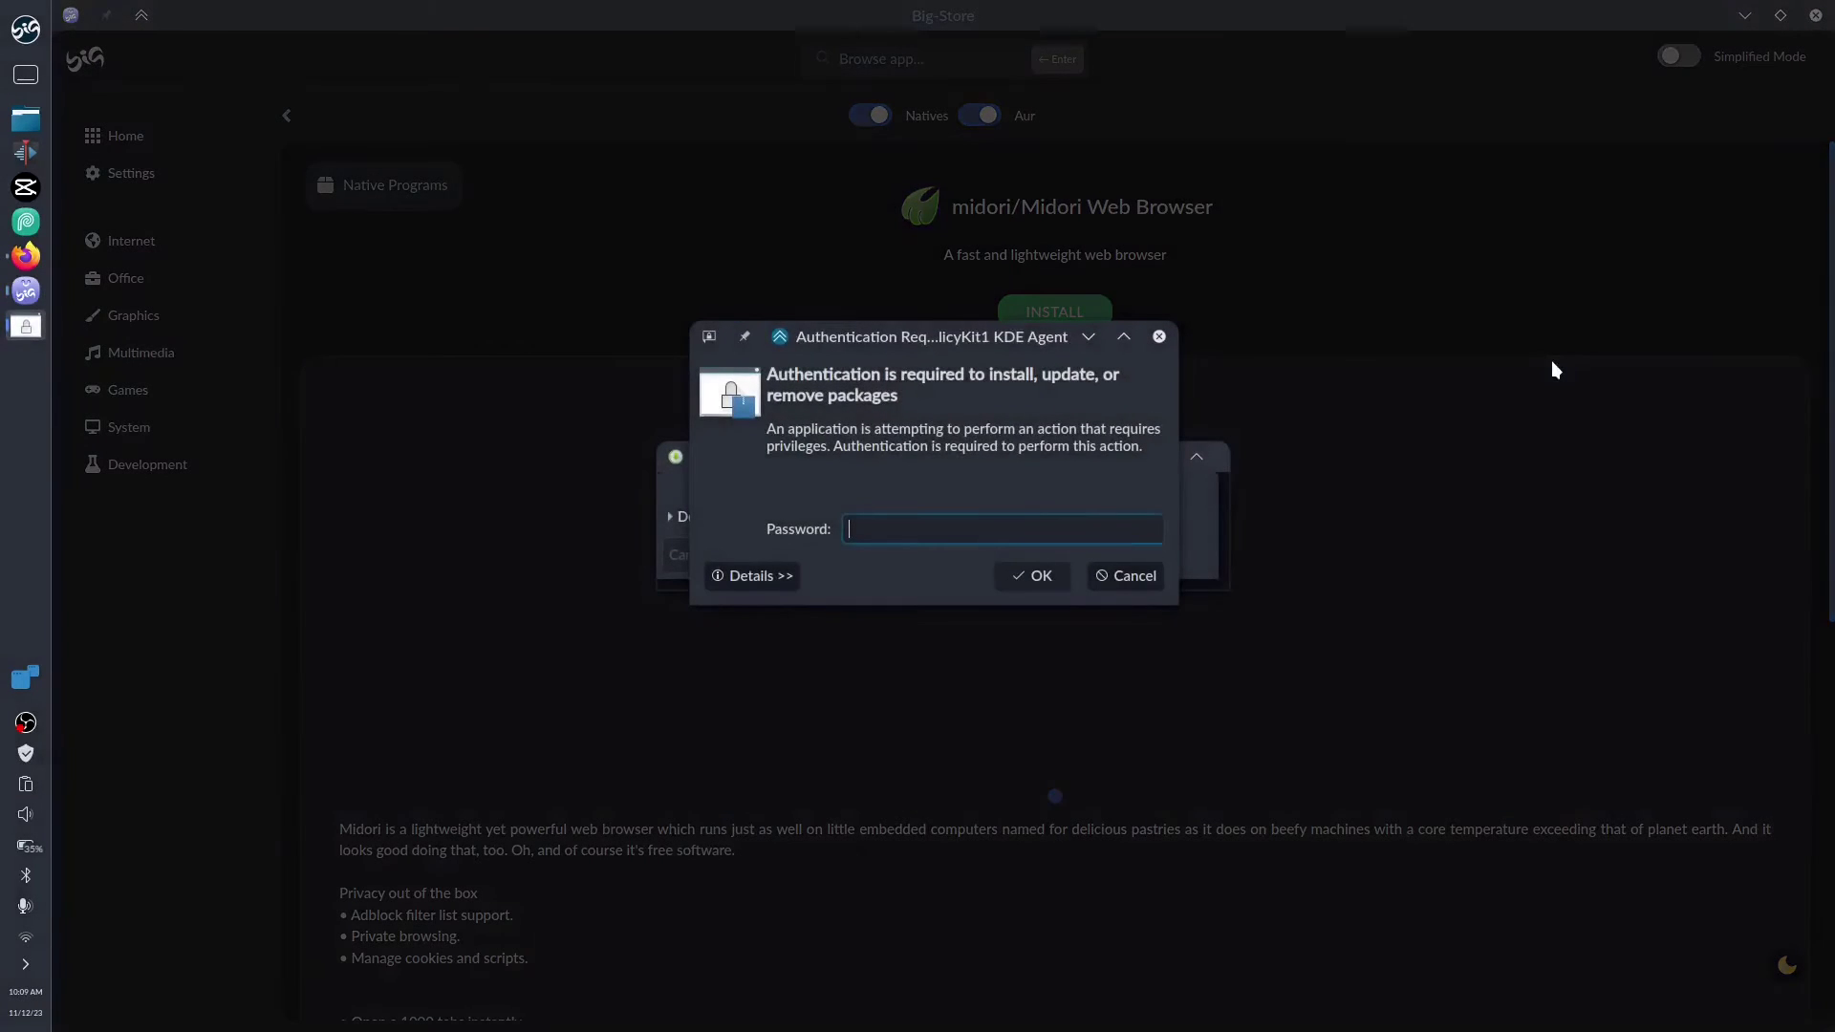
type("••••••")
key("Return")
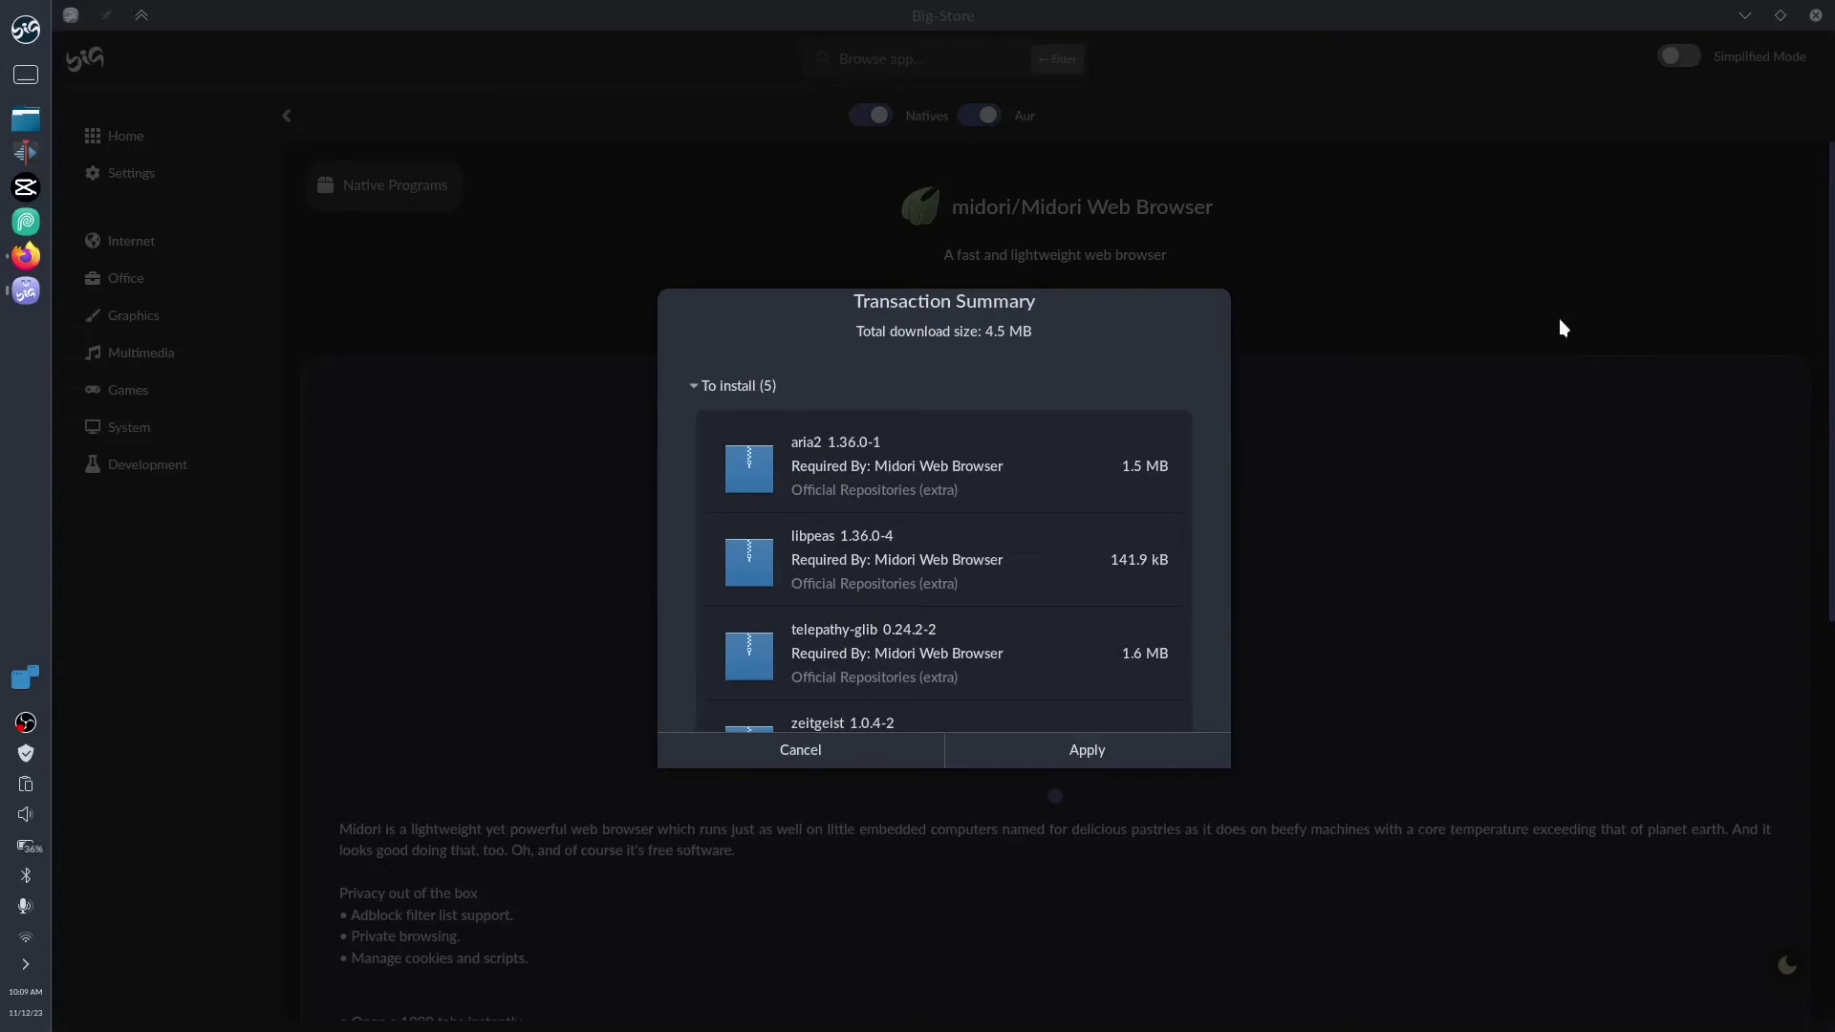
left_click(1118, 759)
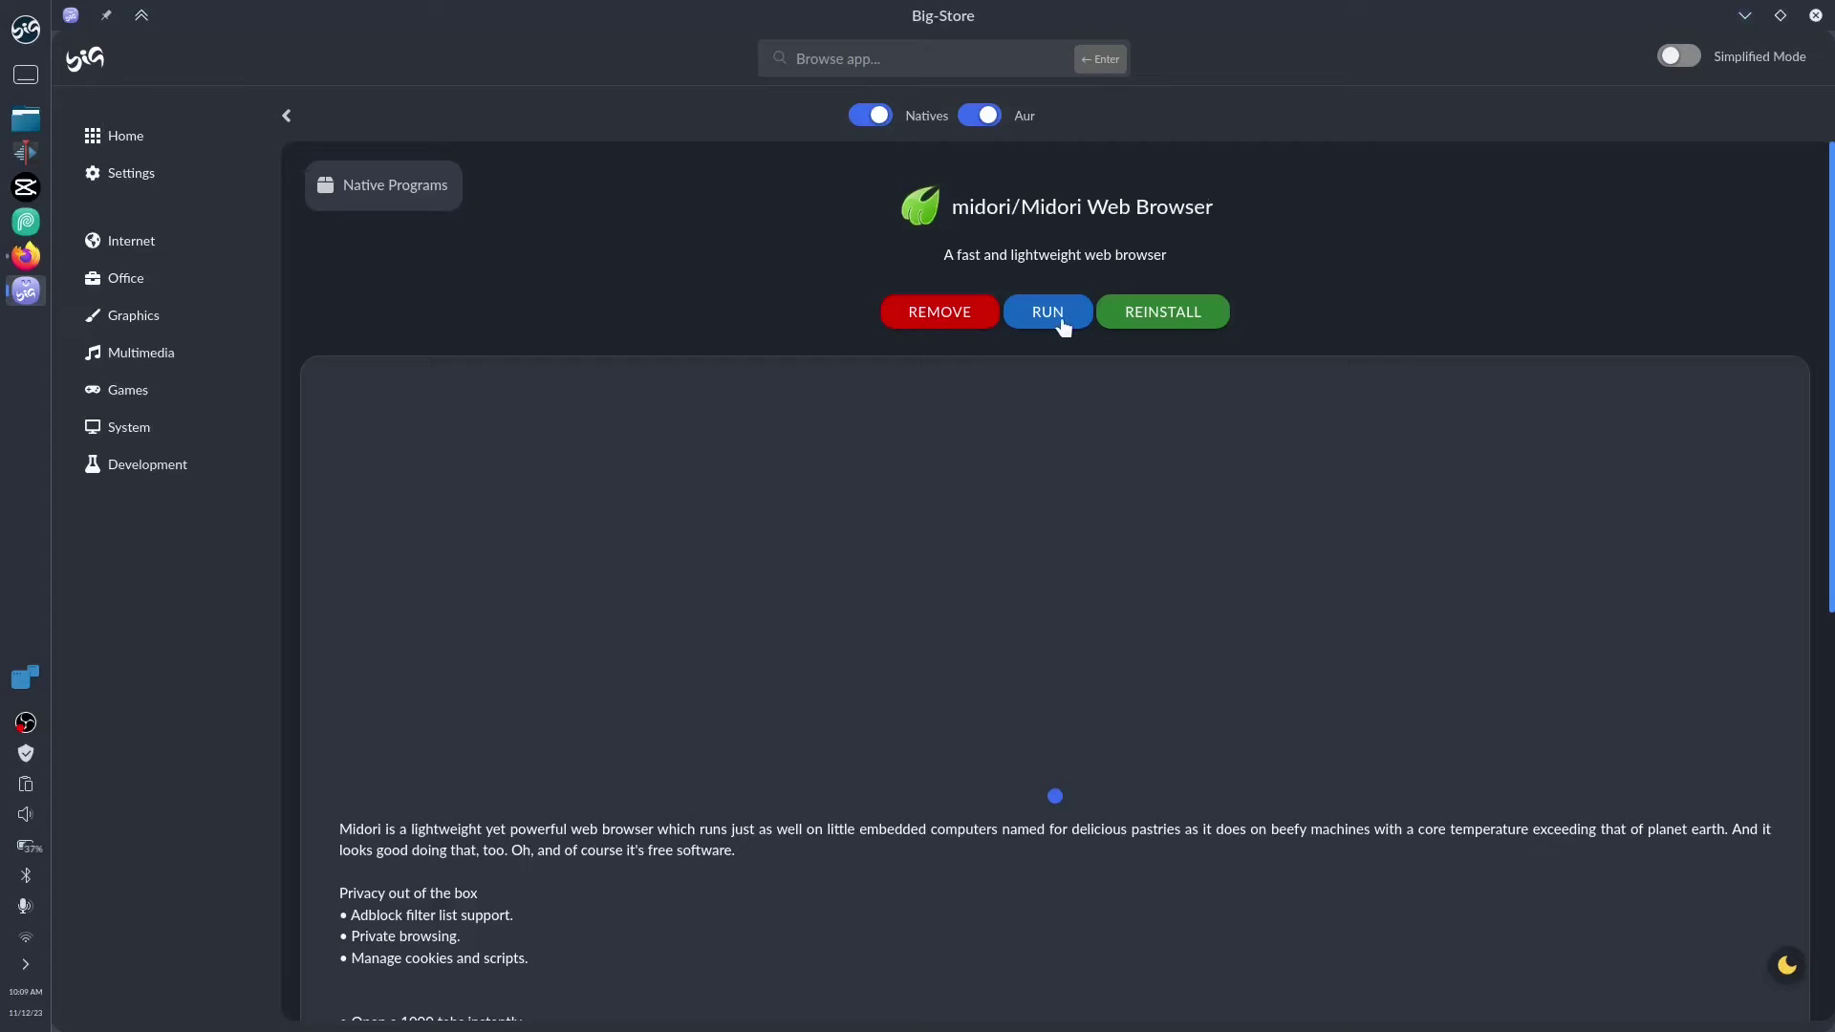
Close Big Store and show the launcher's Internet apps: Midori, Brave, Chromium and Firefox
left_click(1815, 15)
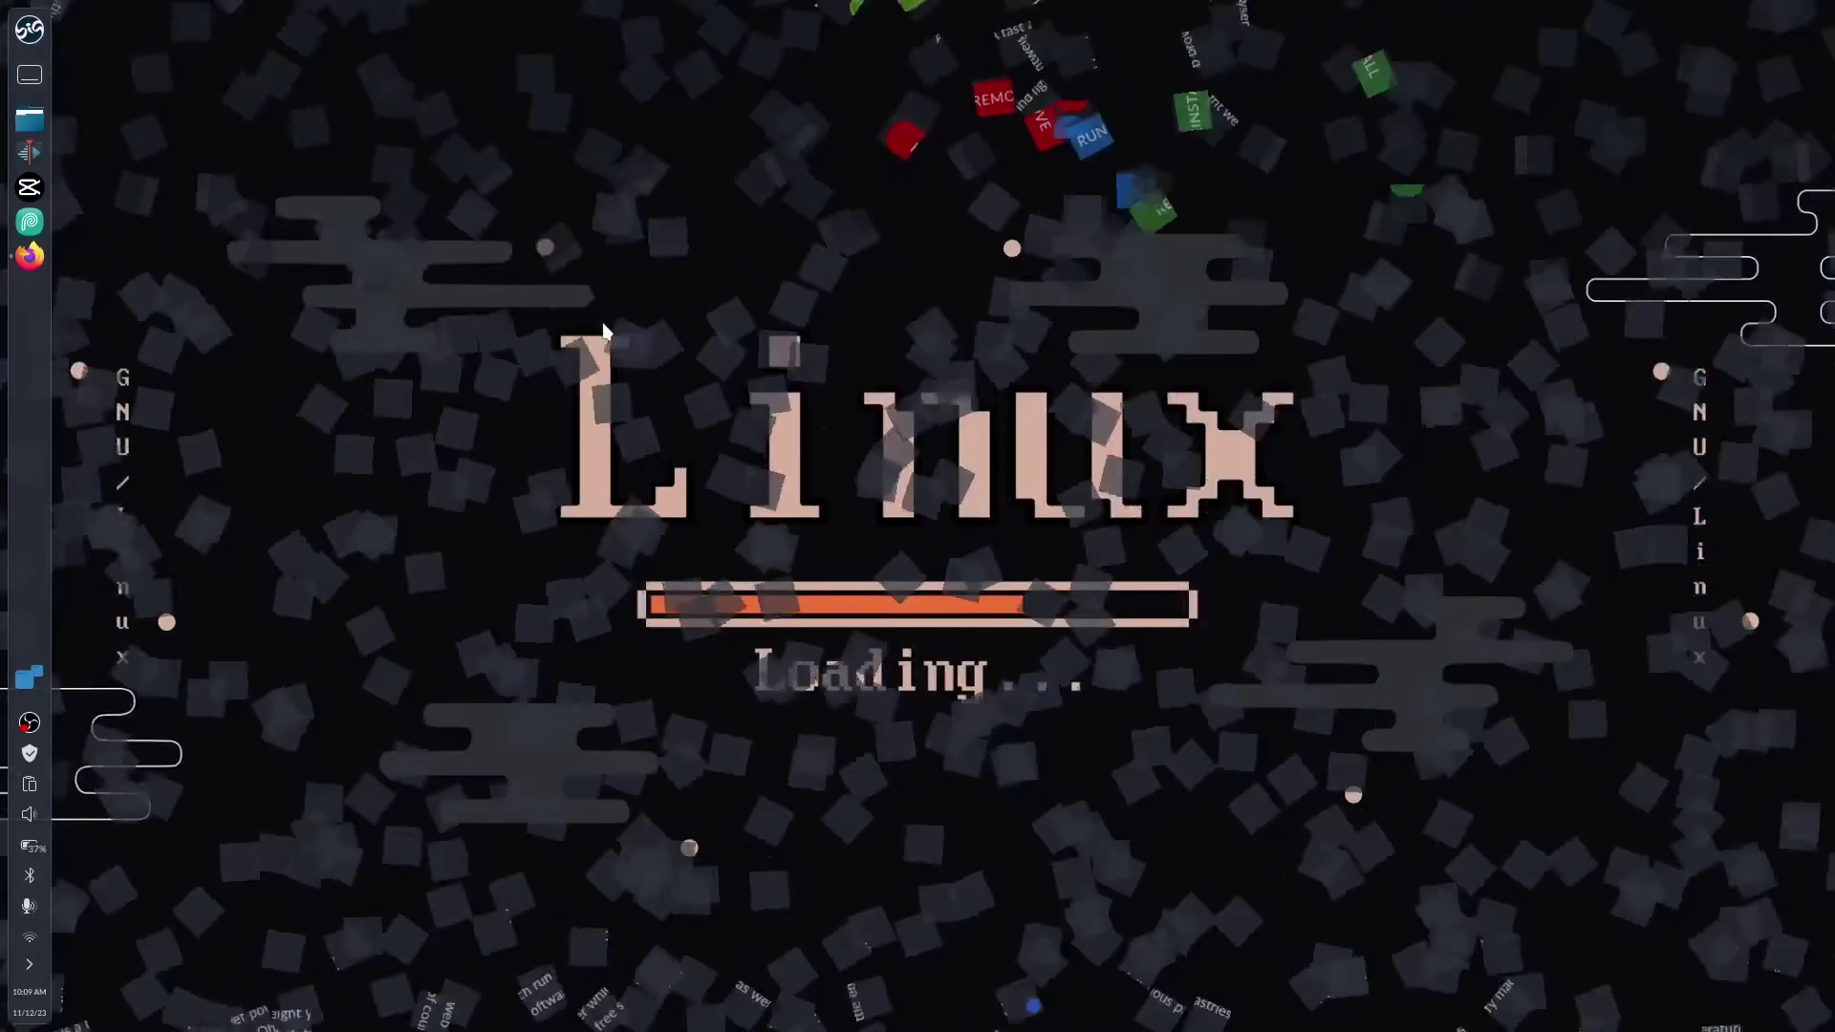
left_click(31, 35)
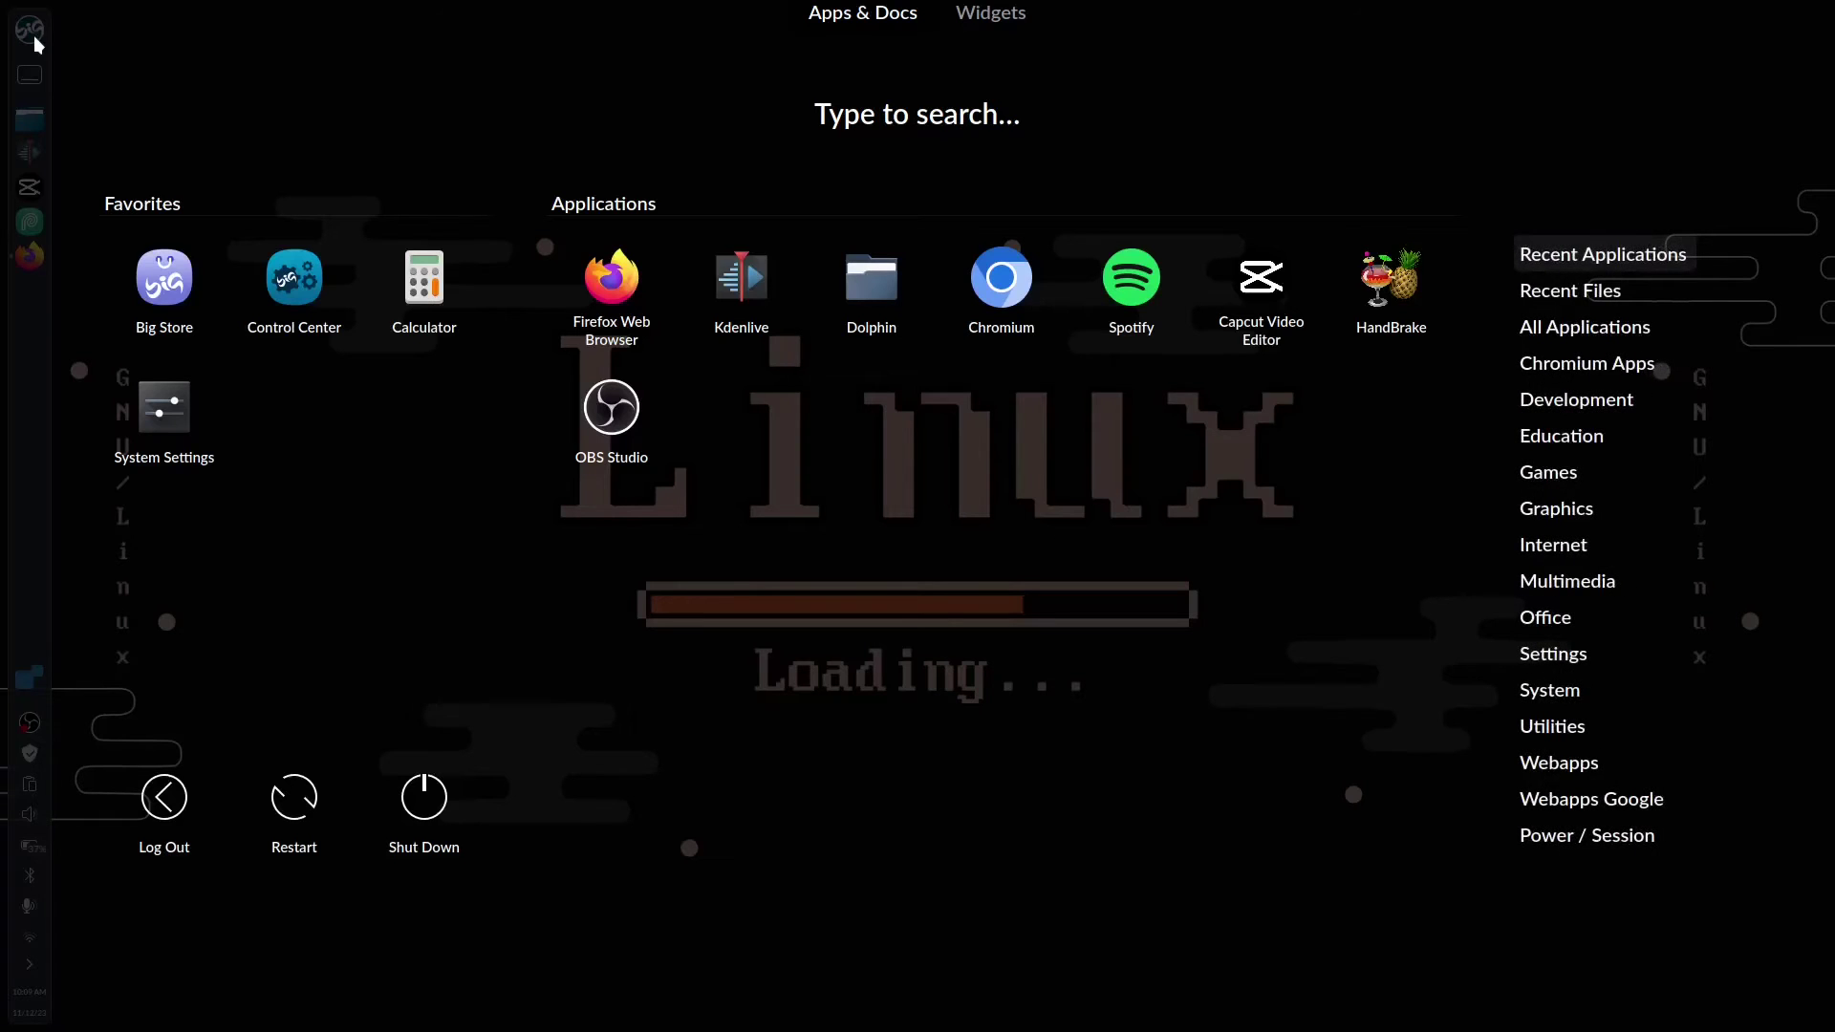
left_click(1540, 545)
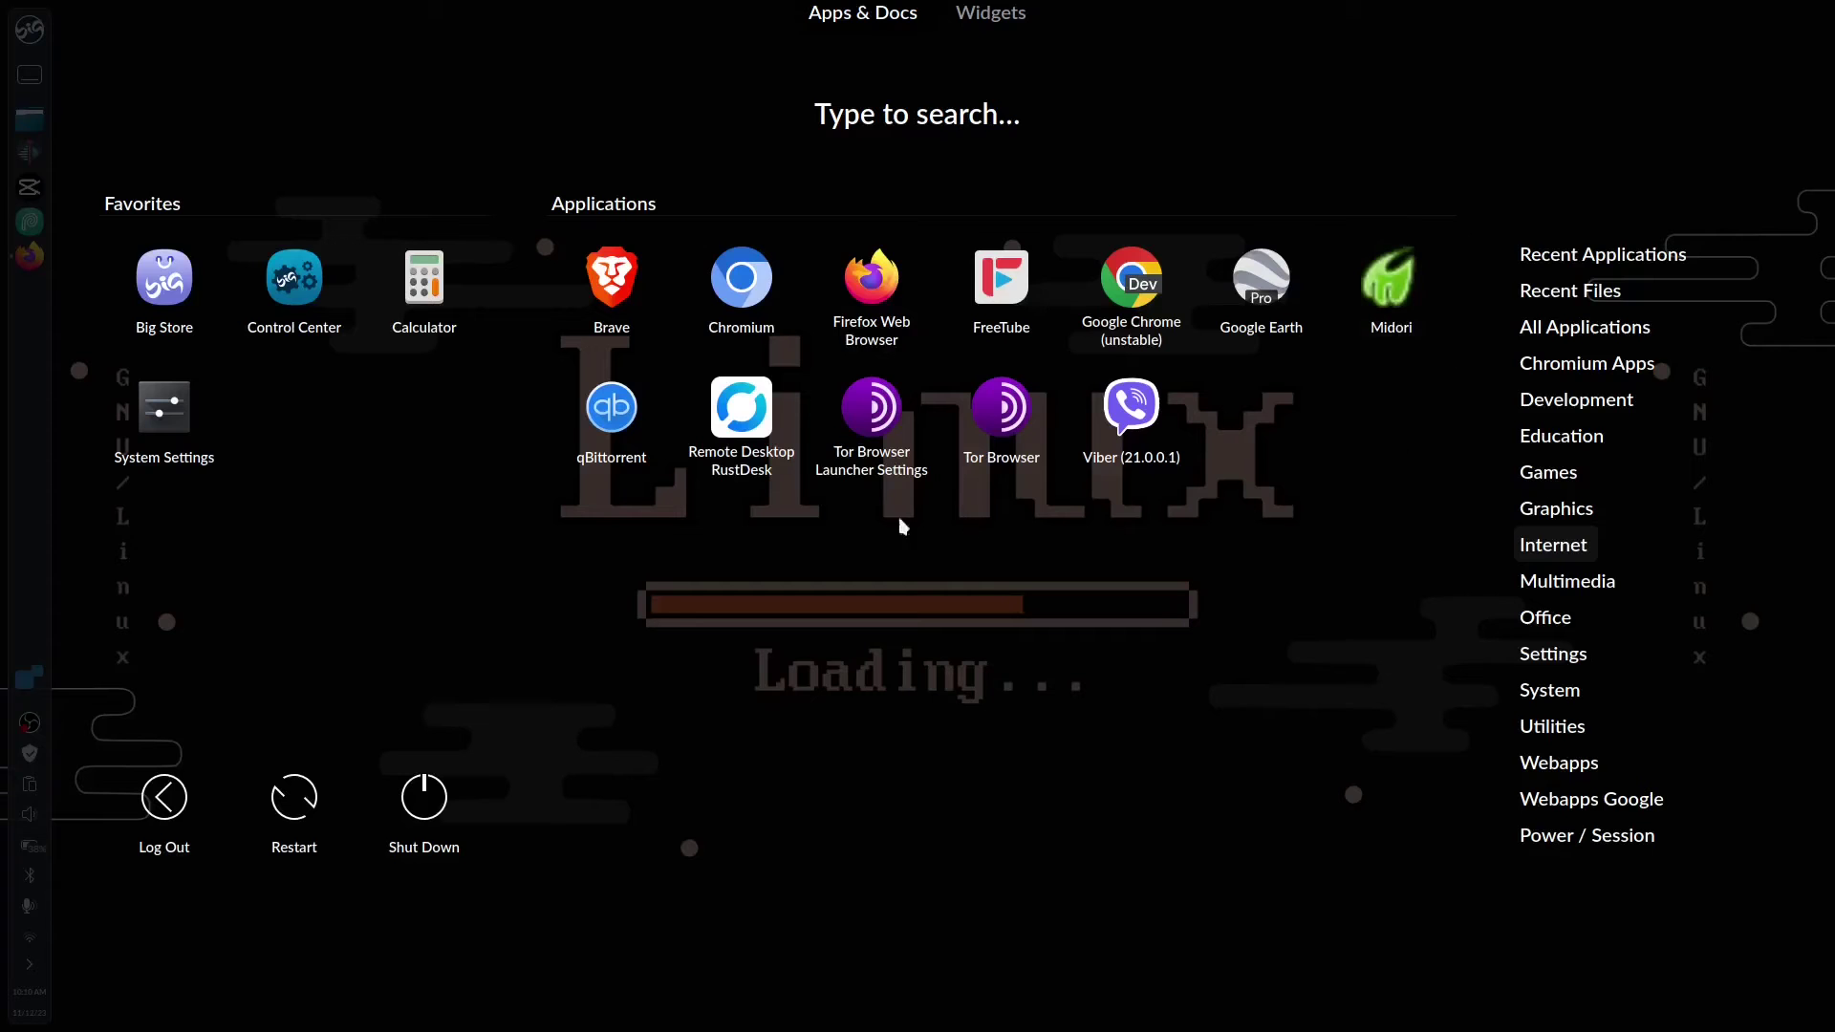
Launch Midori maximized and search the web for 'midori'
left_click(1395, 325)
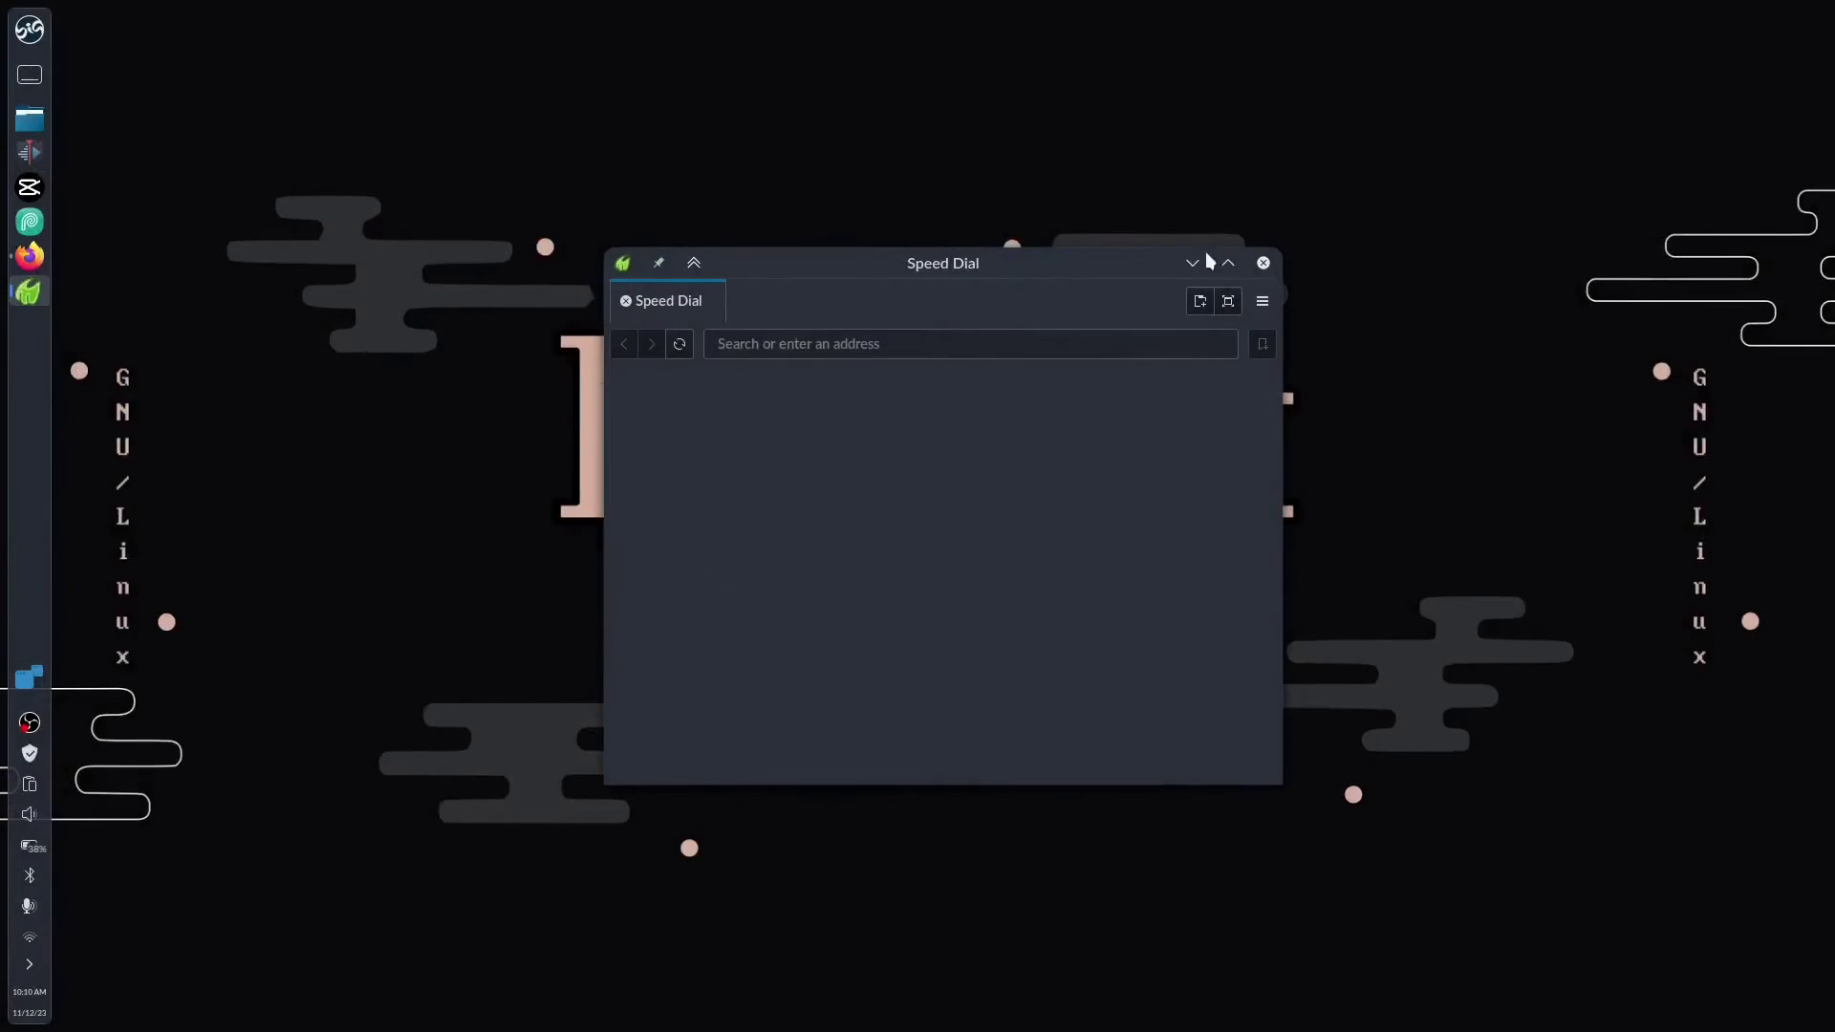
left_click(1228, 263)
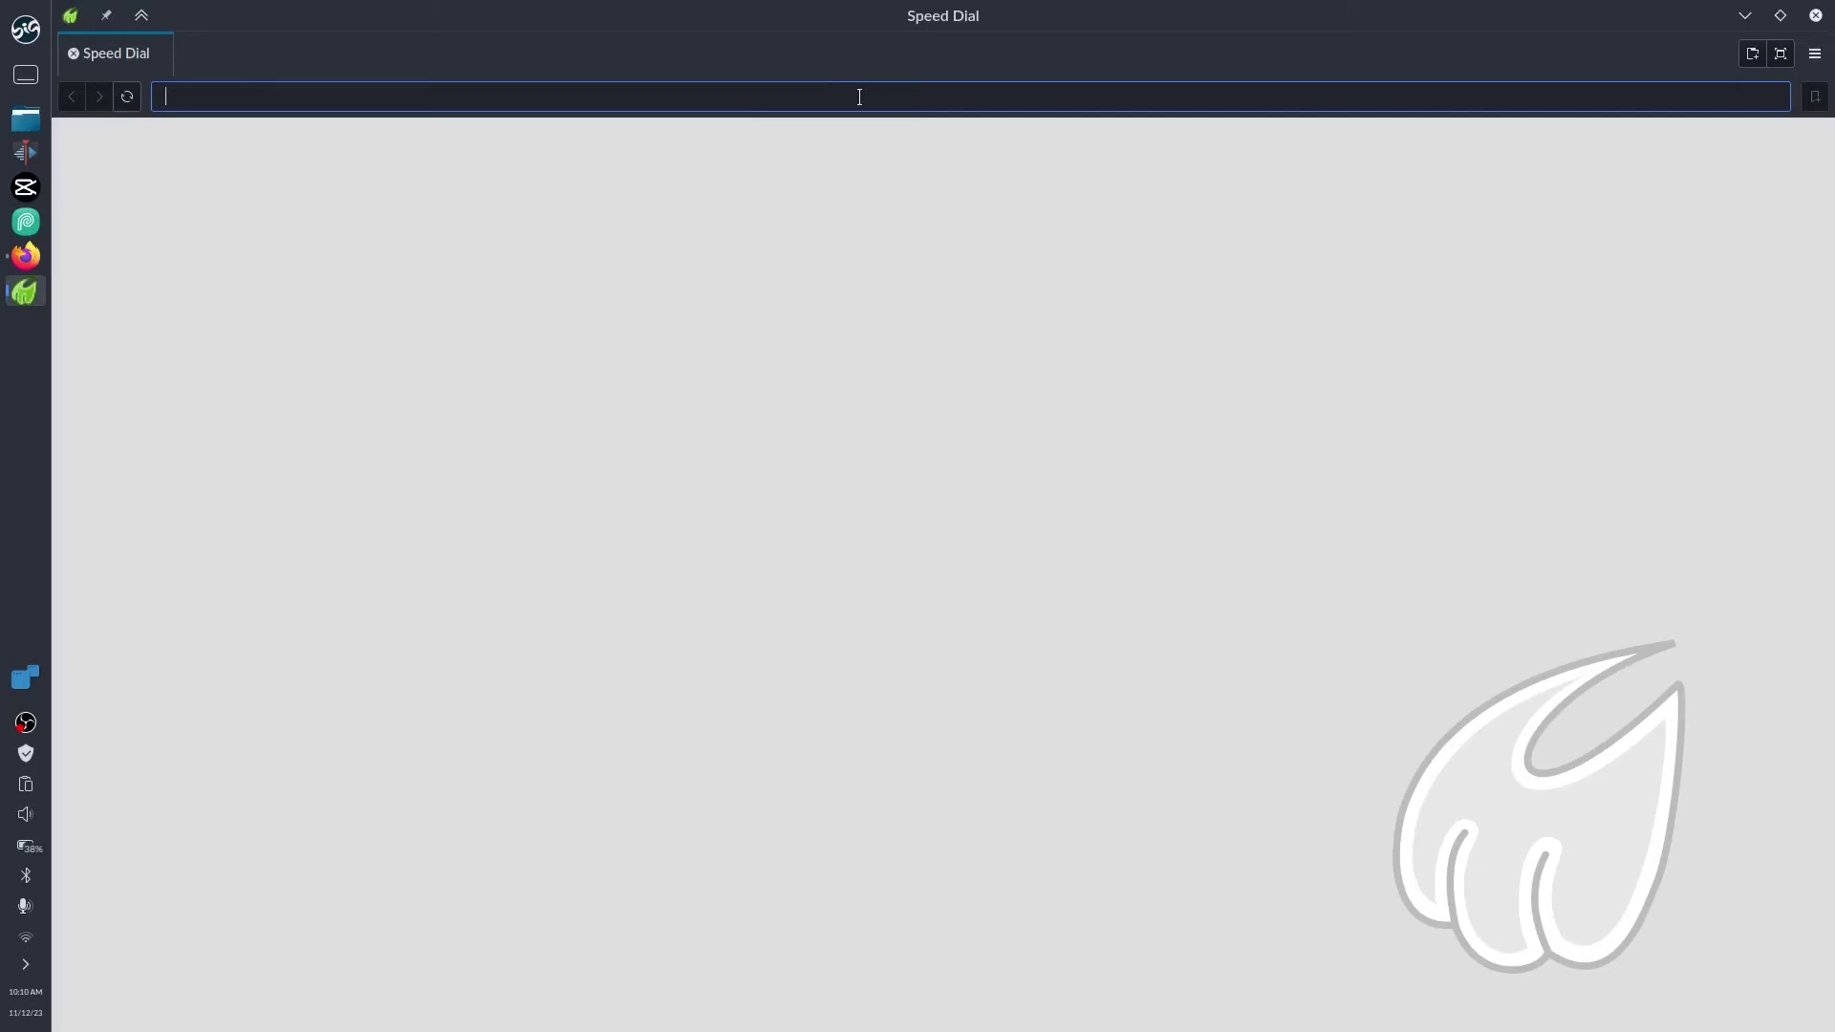
type("midori")
key("Return")
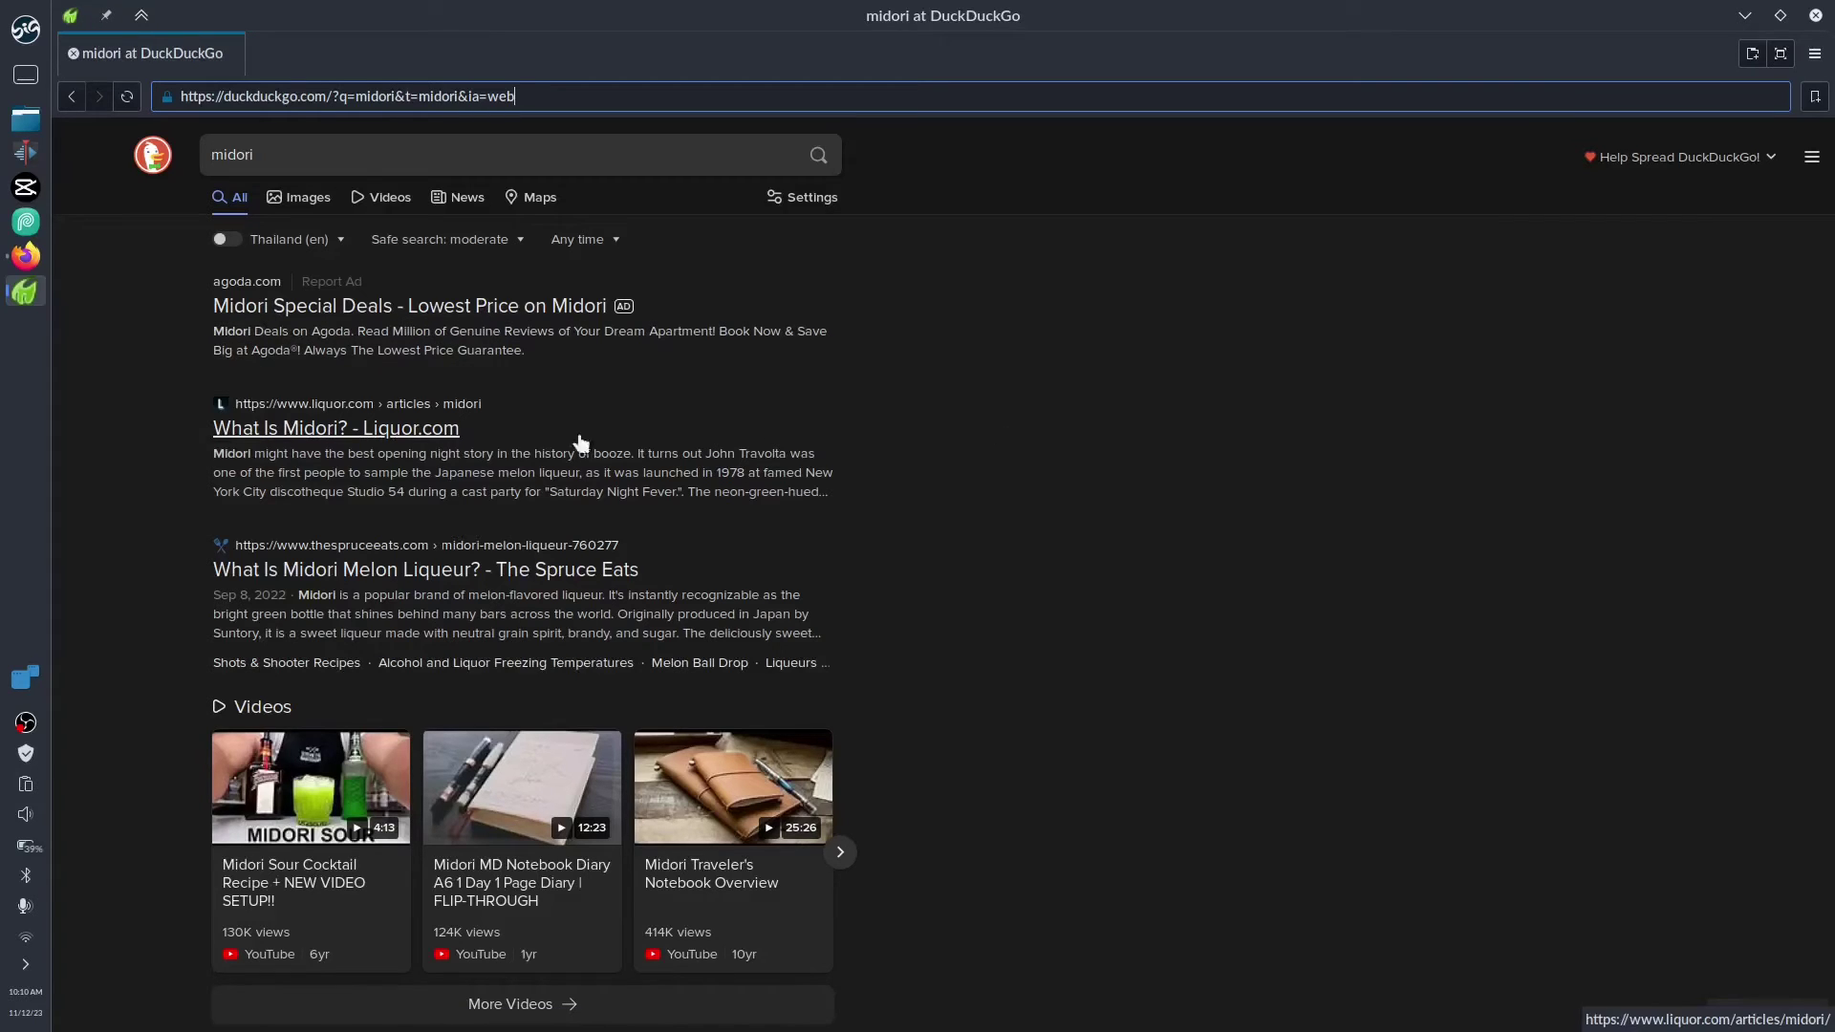
Refine the search to 'midori web browser' and open the astian.org Midori for Desktop result
left_click(459, 160)
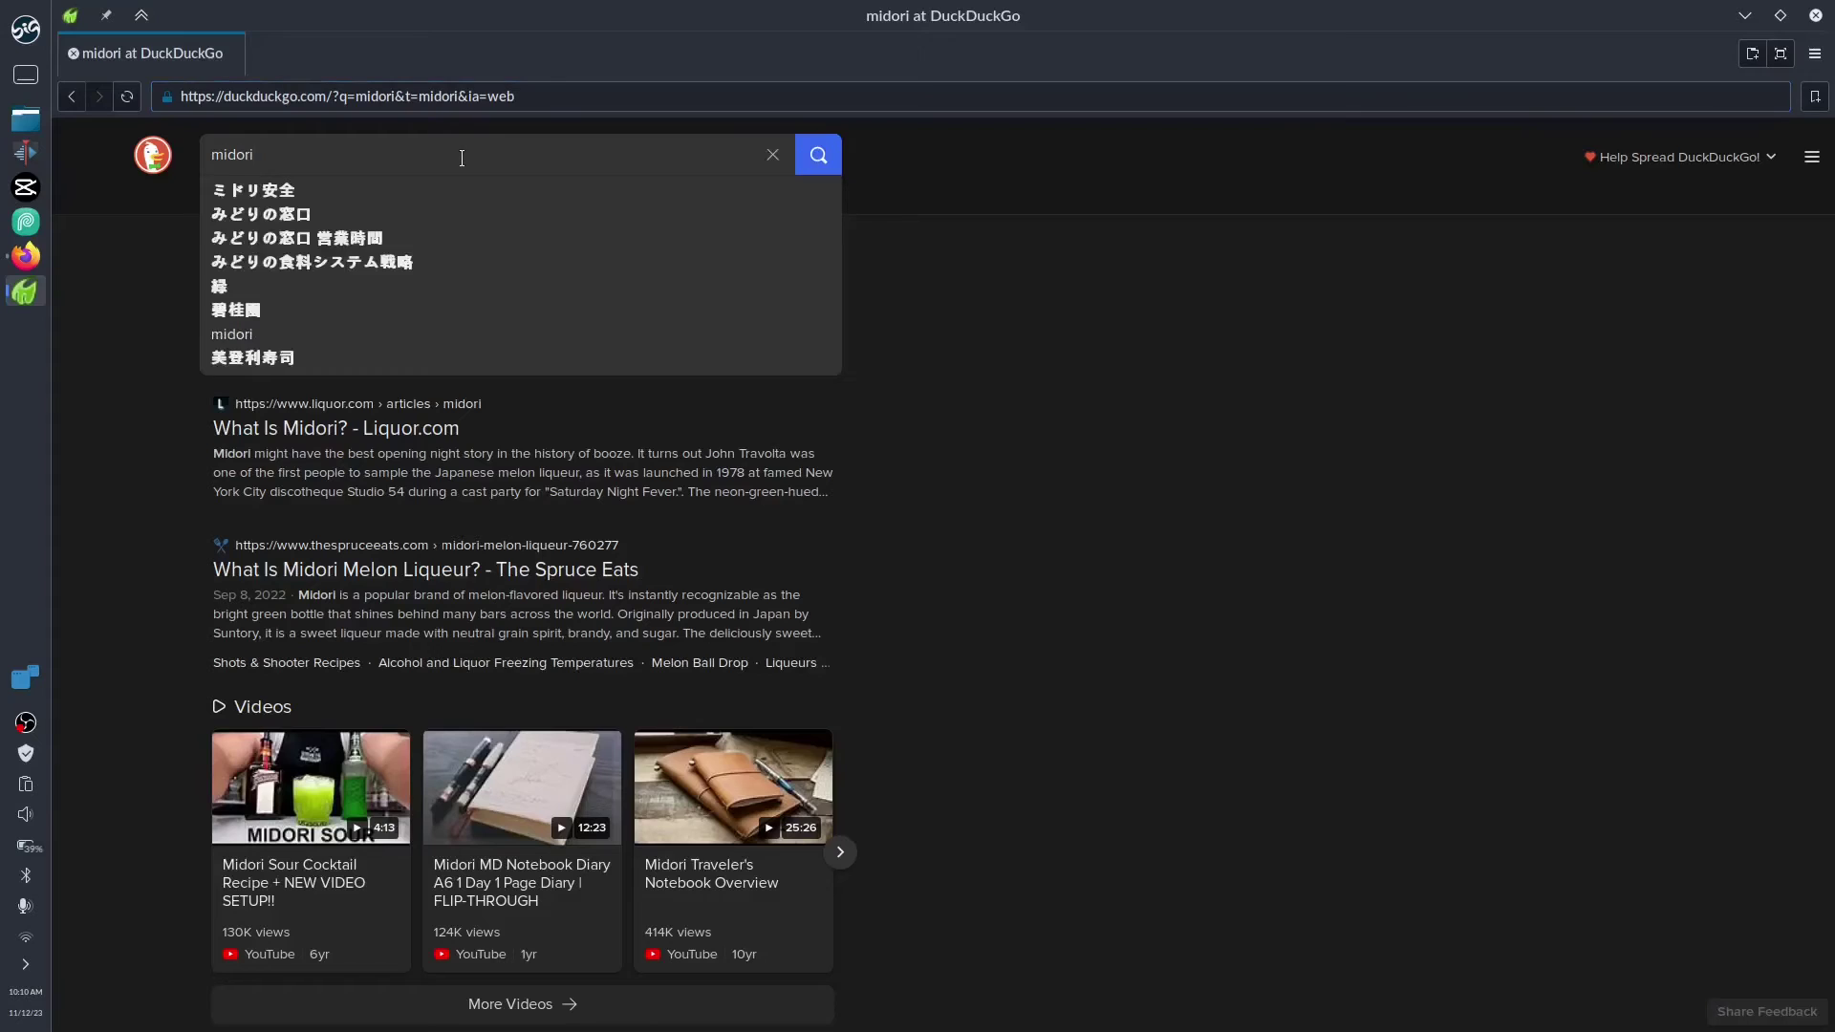
type("web ")
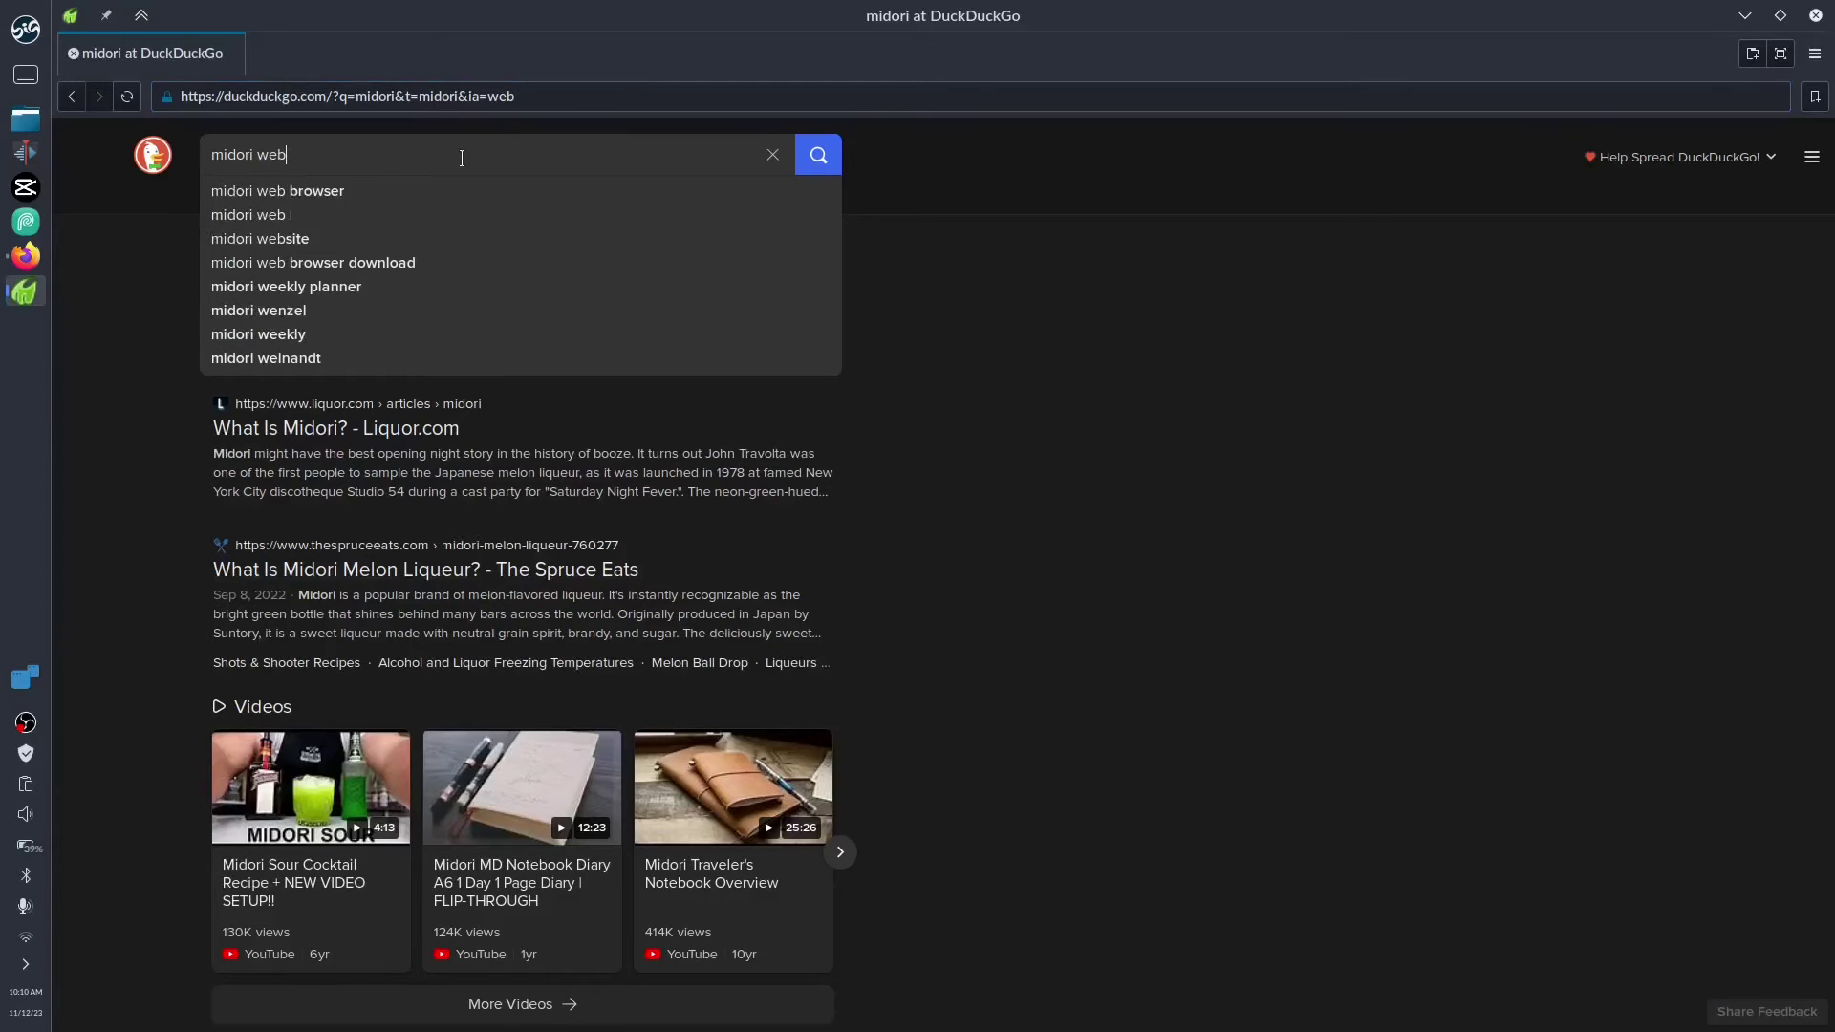
type("br")
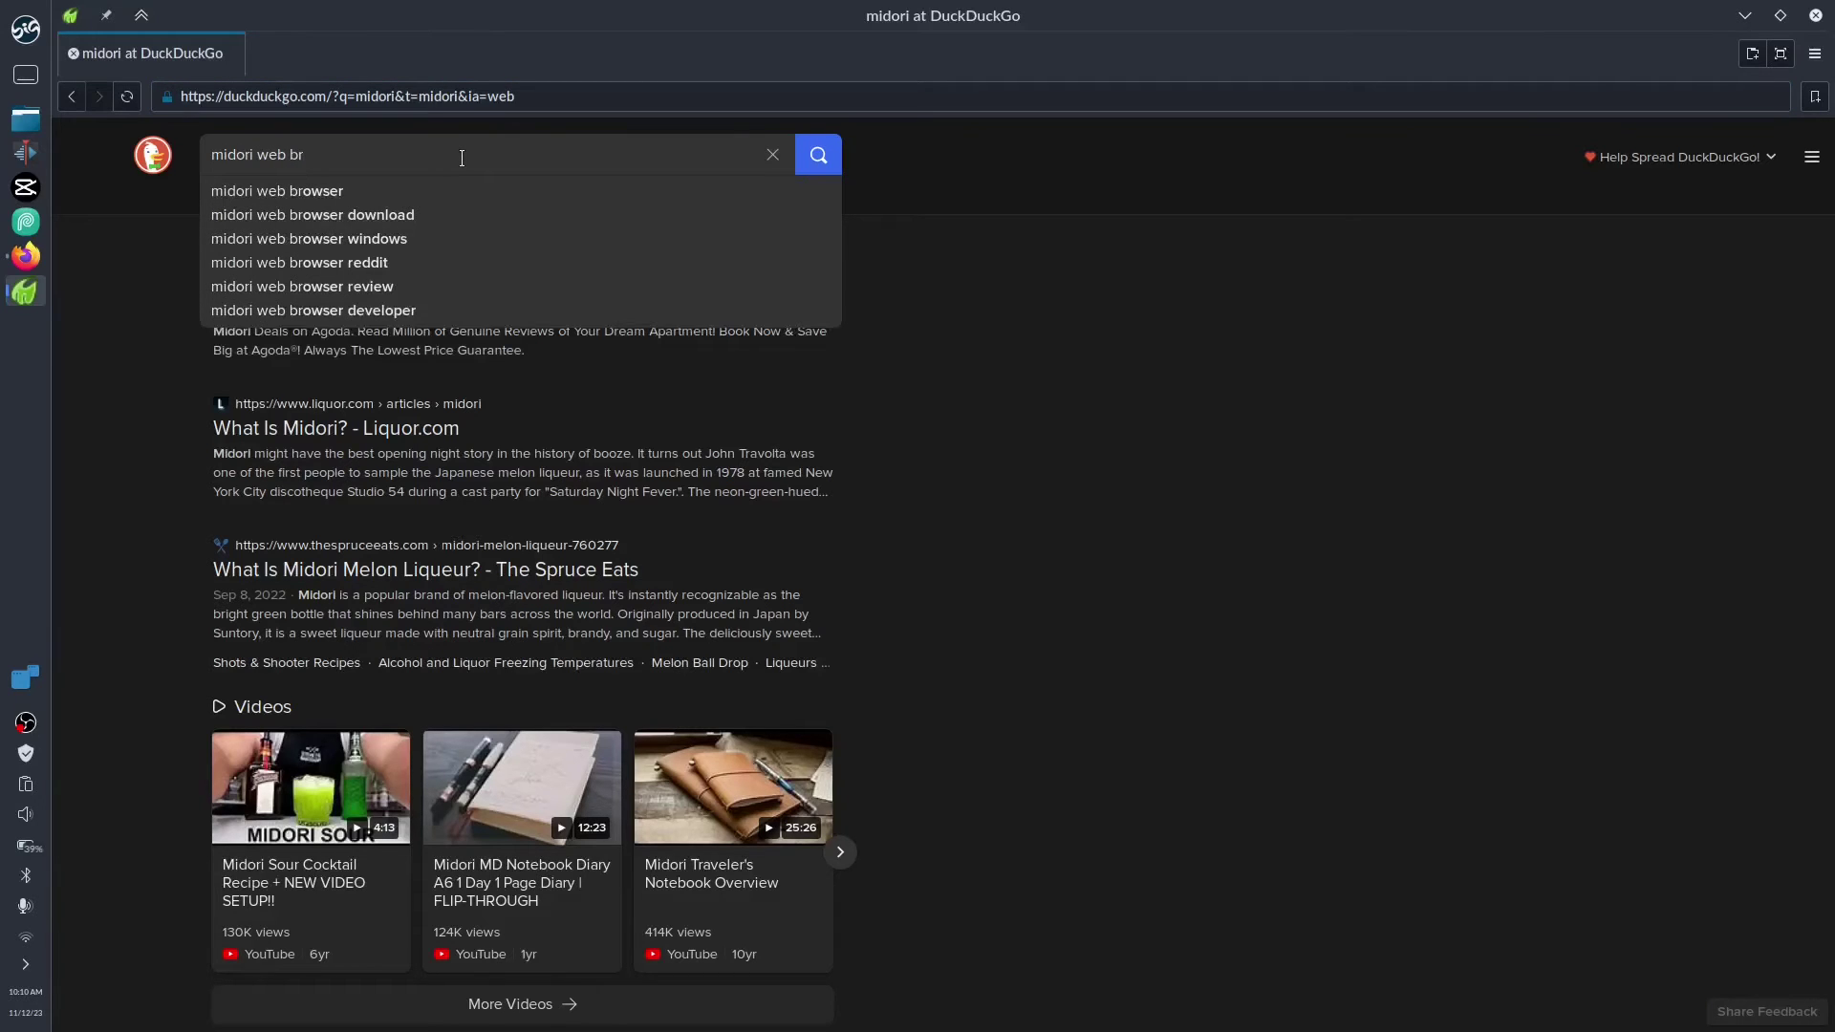
type("o")
left_click(459, 190)
left_click(550, 430)
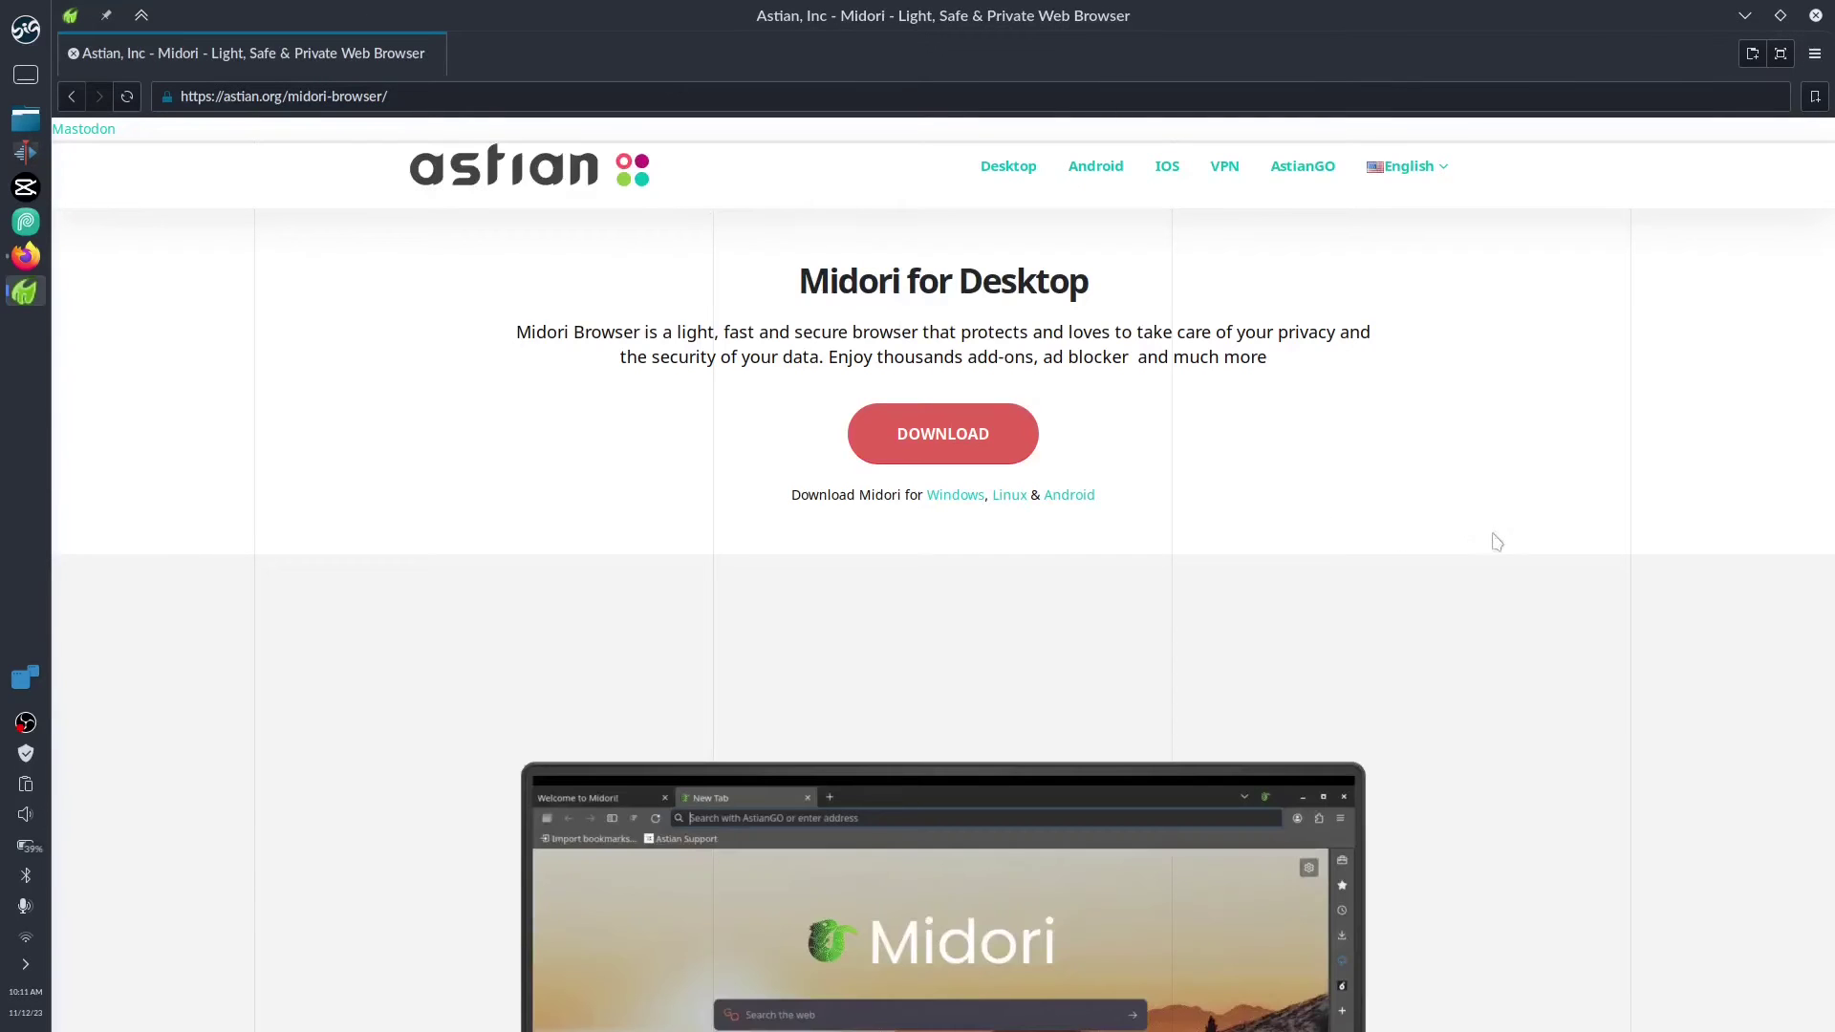
scroll(1606, 660, "down", 2)
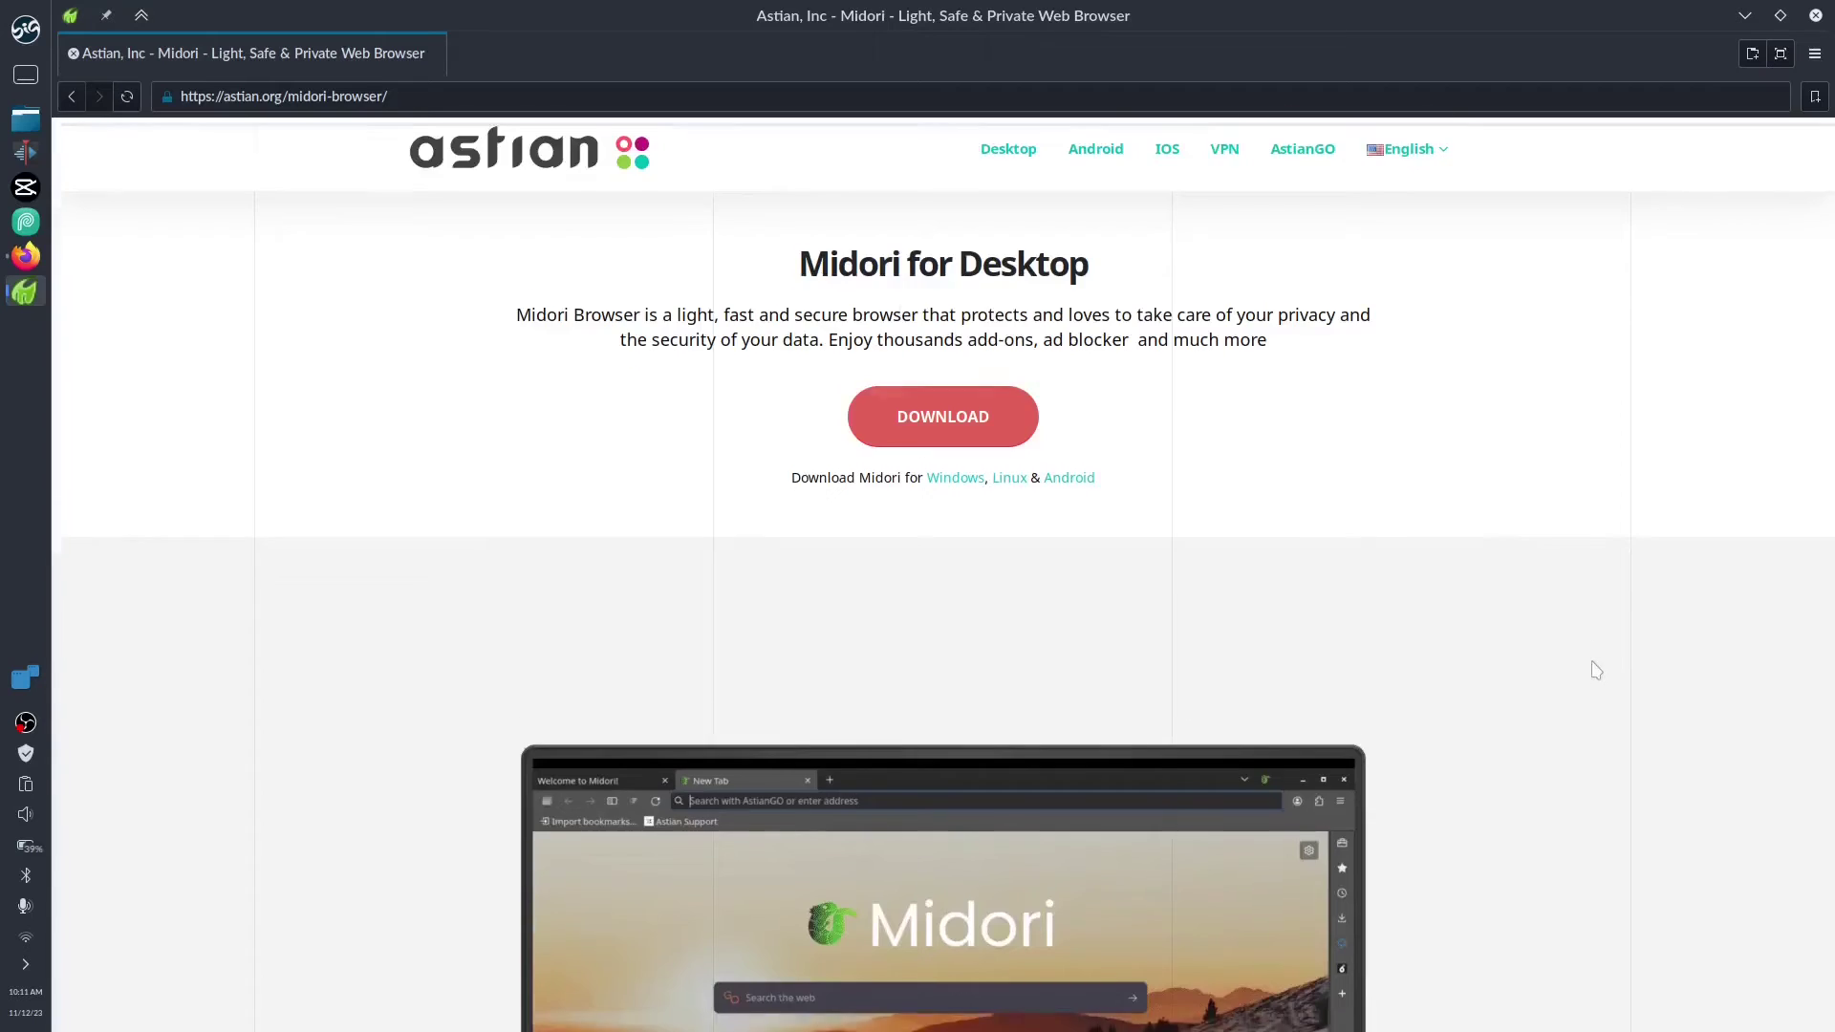
scroll(1596, 669, "down", 10)
scroll(1592, 673, "up", 4)
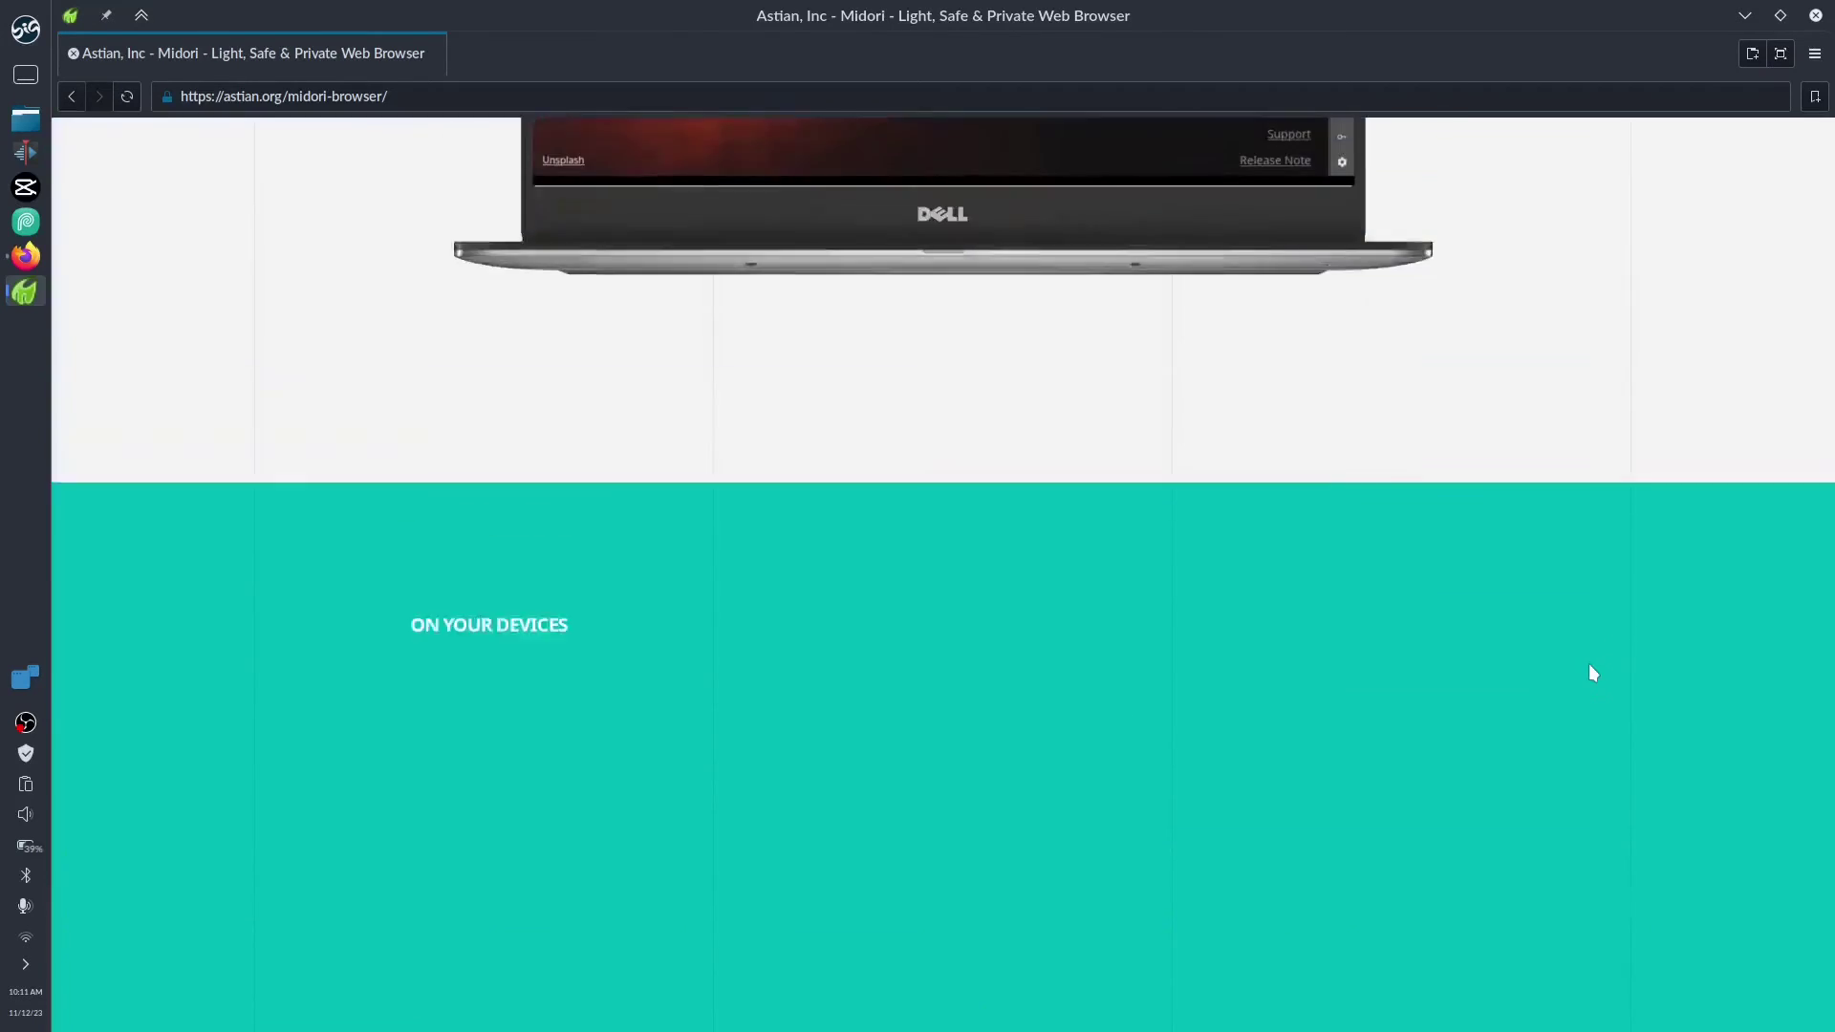
scroll(1590, 669, "up", 8)
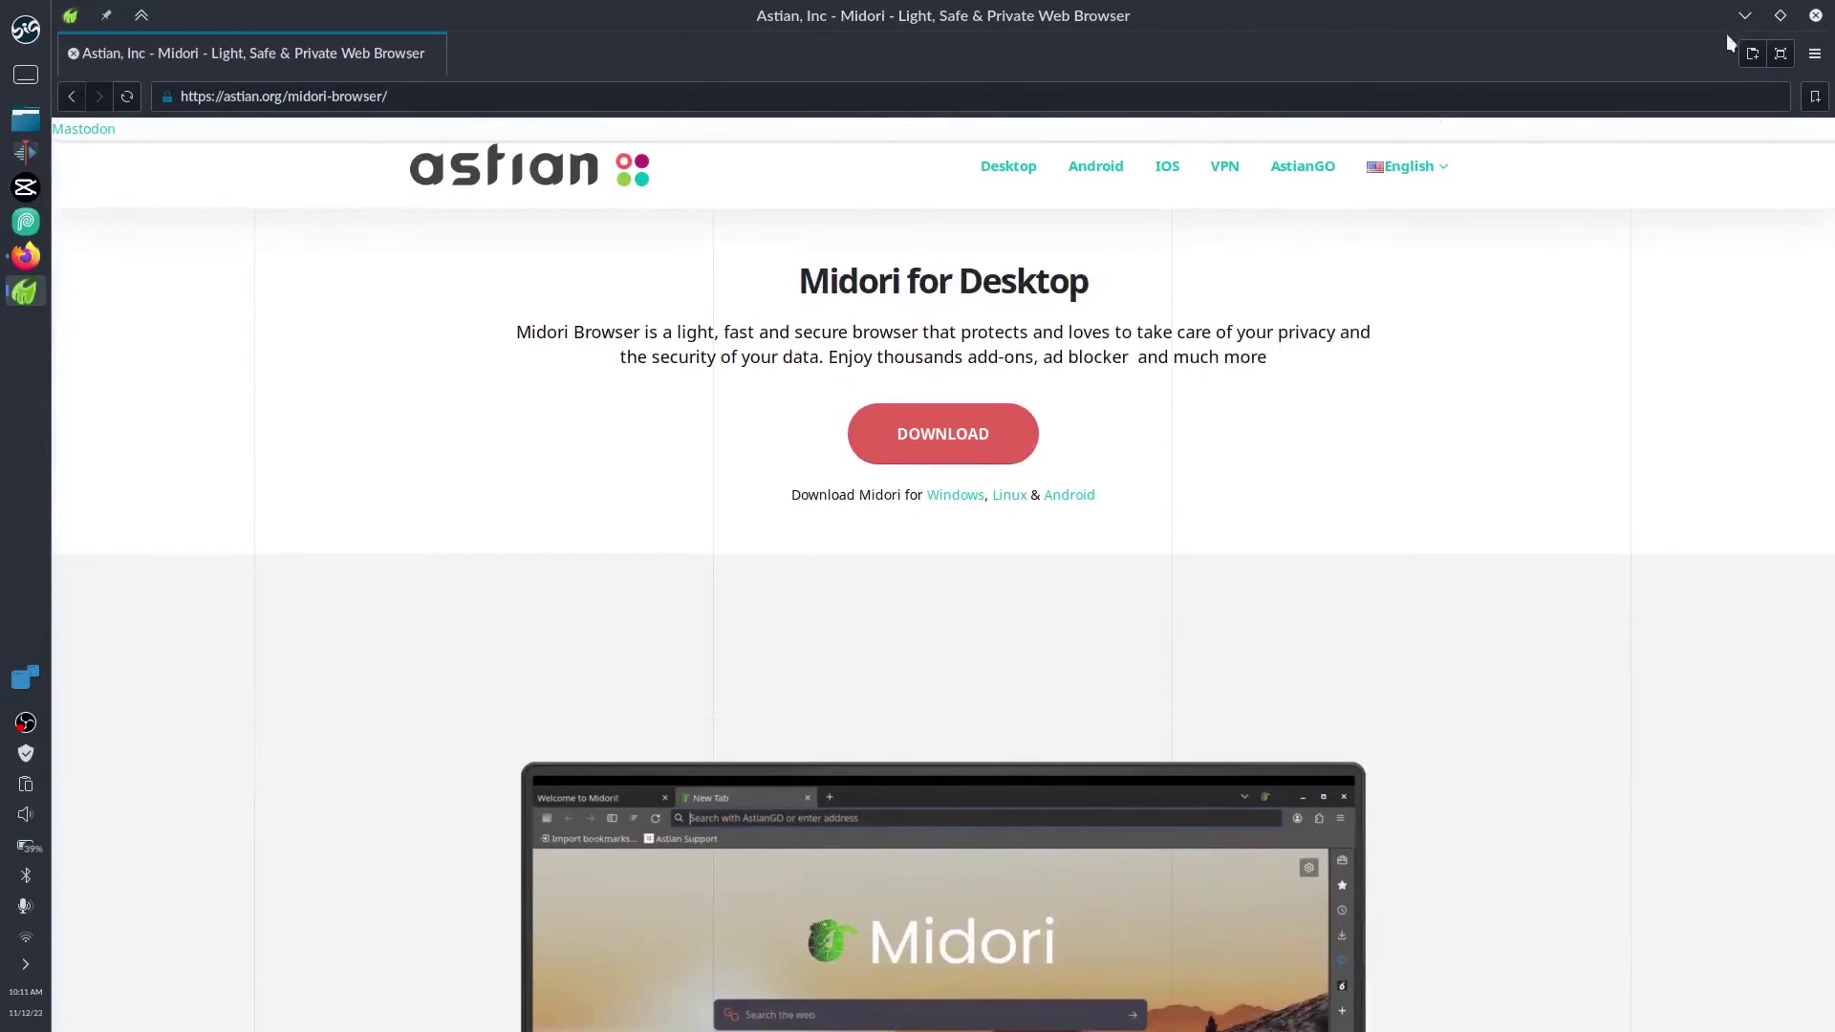
left_click(1813, 56)
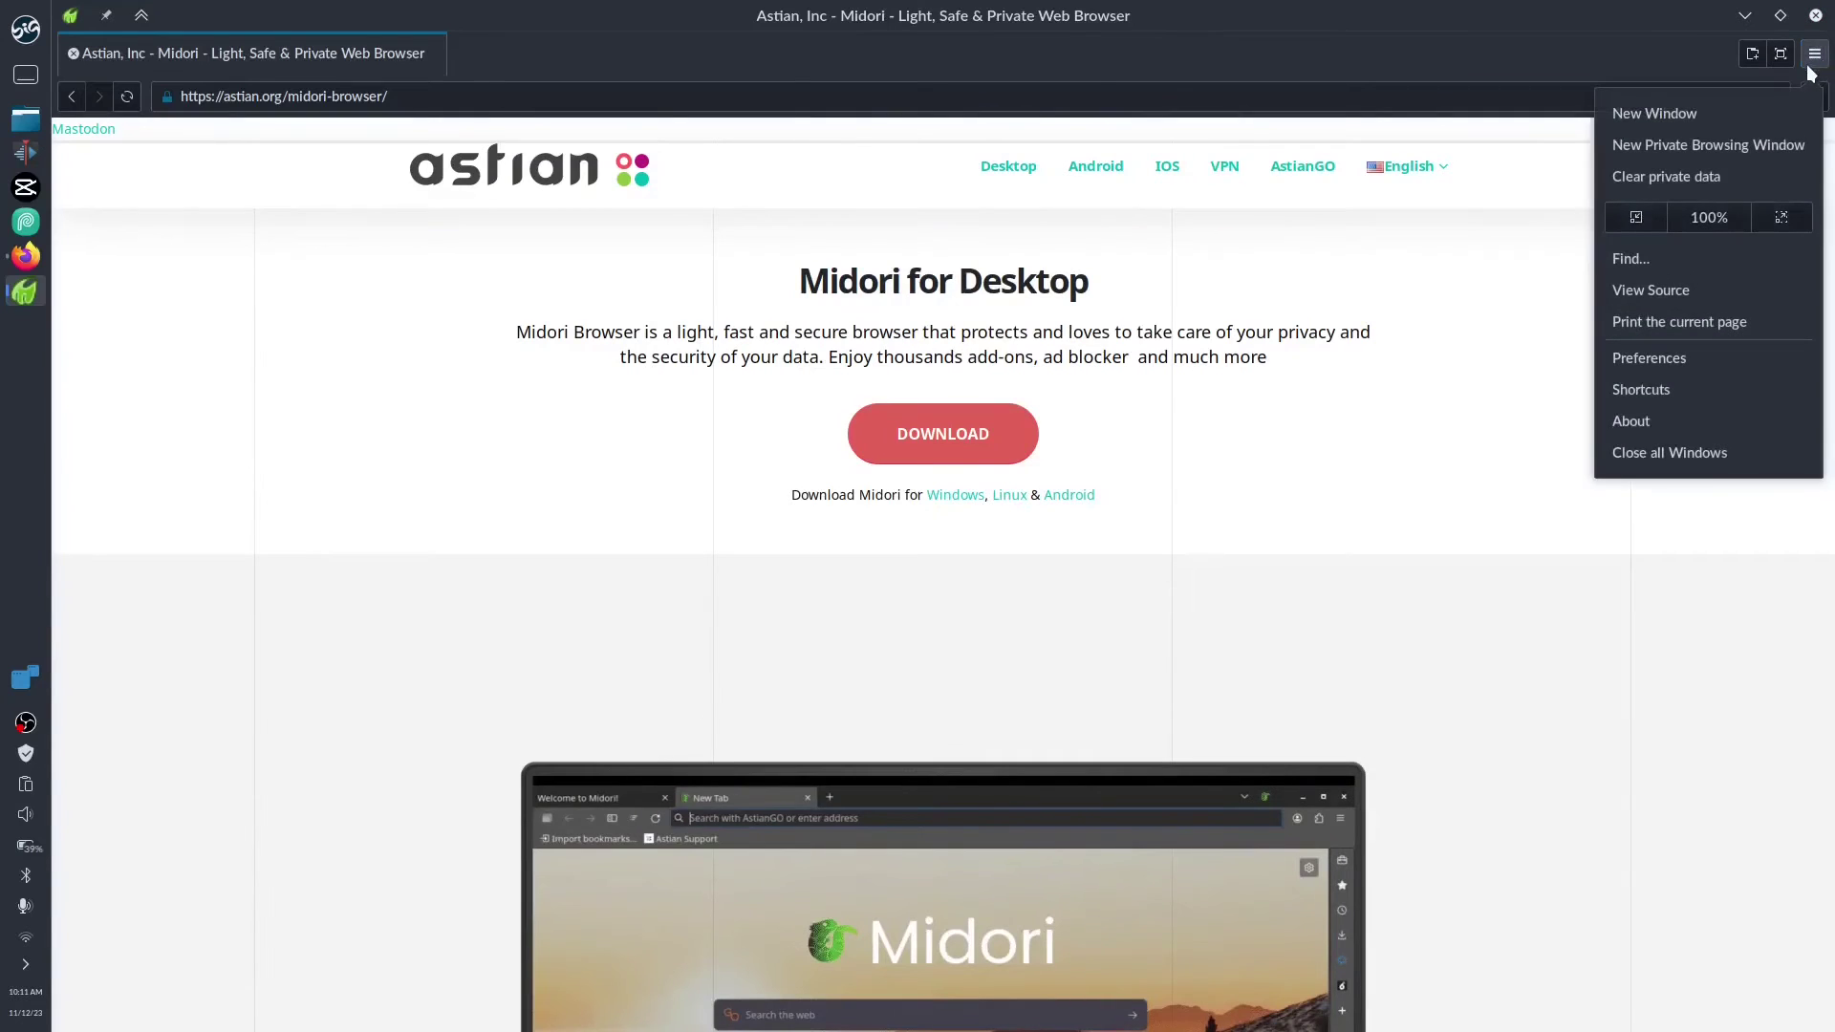
left_click(1703, 371)
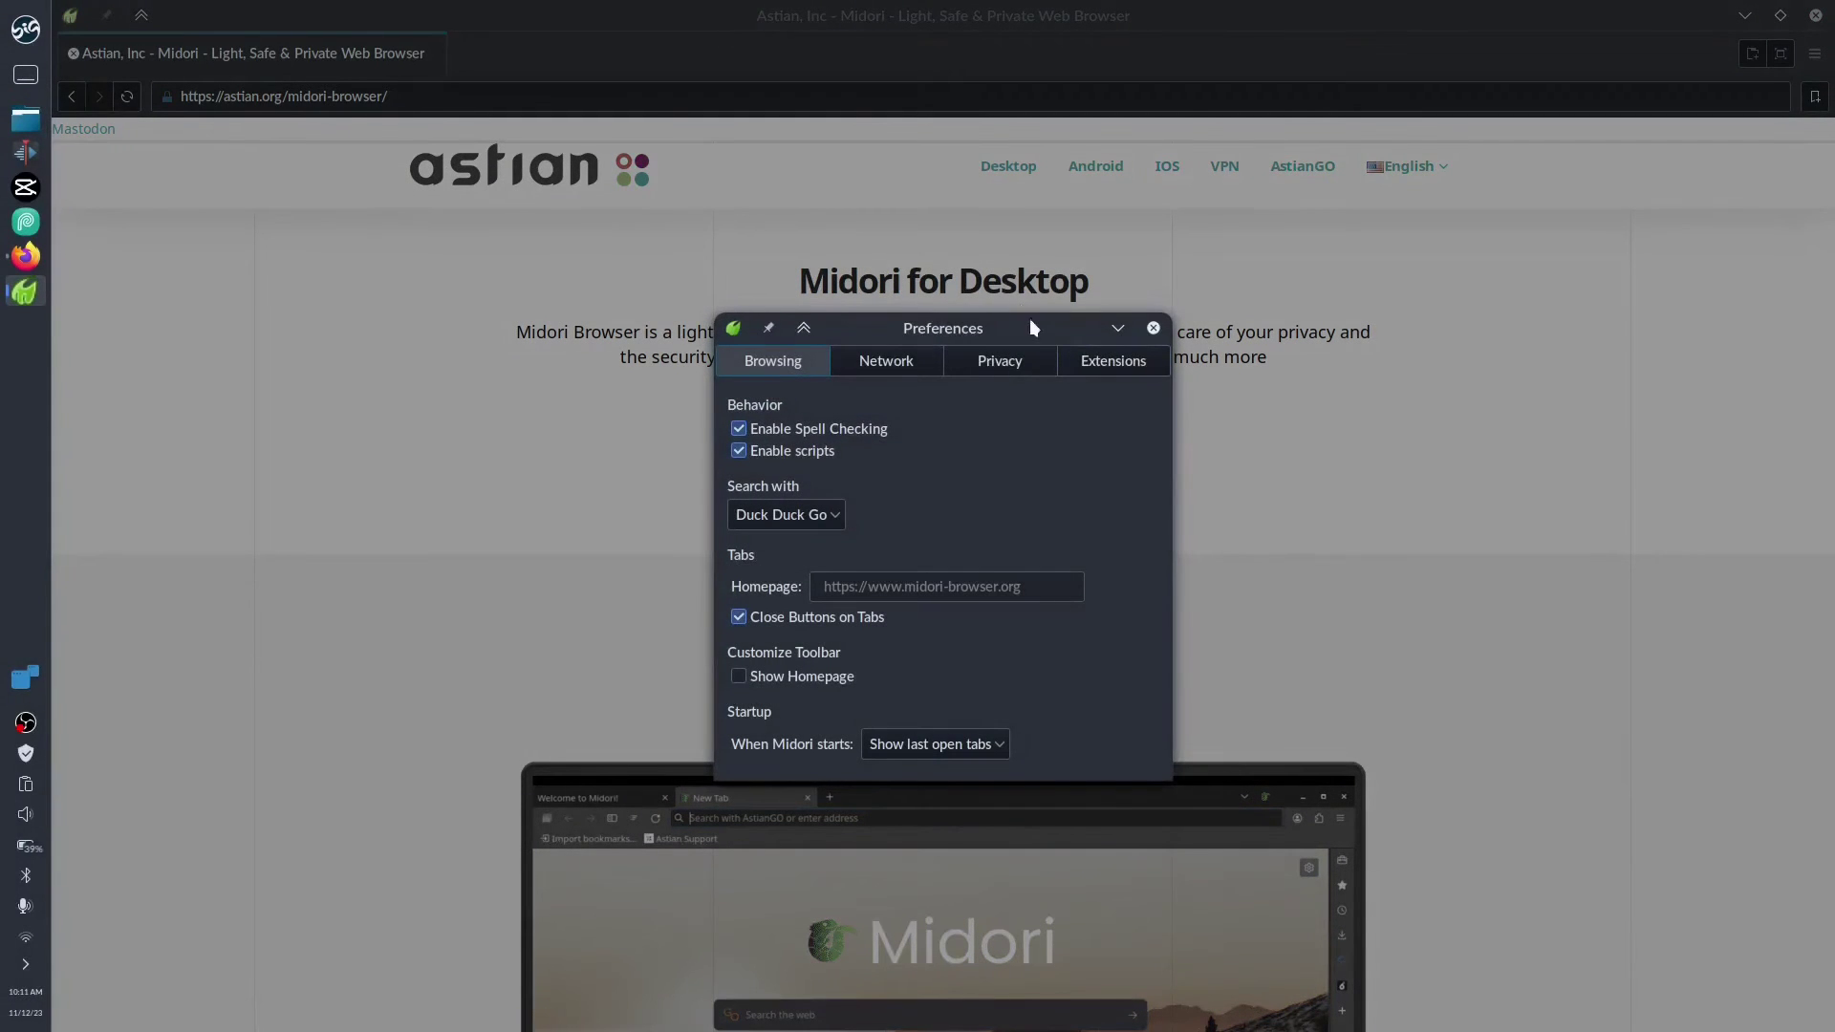
left_click_drag(1032, 323, 874, 214)
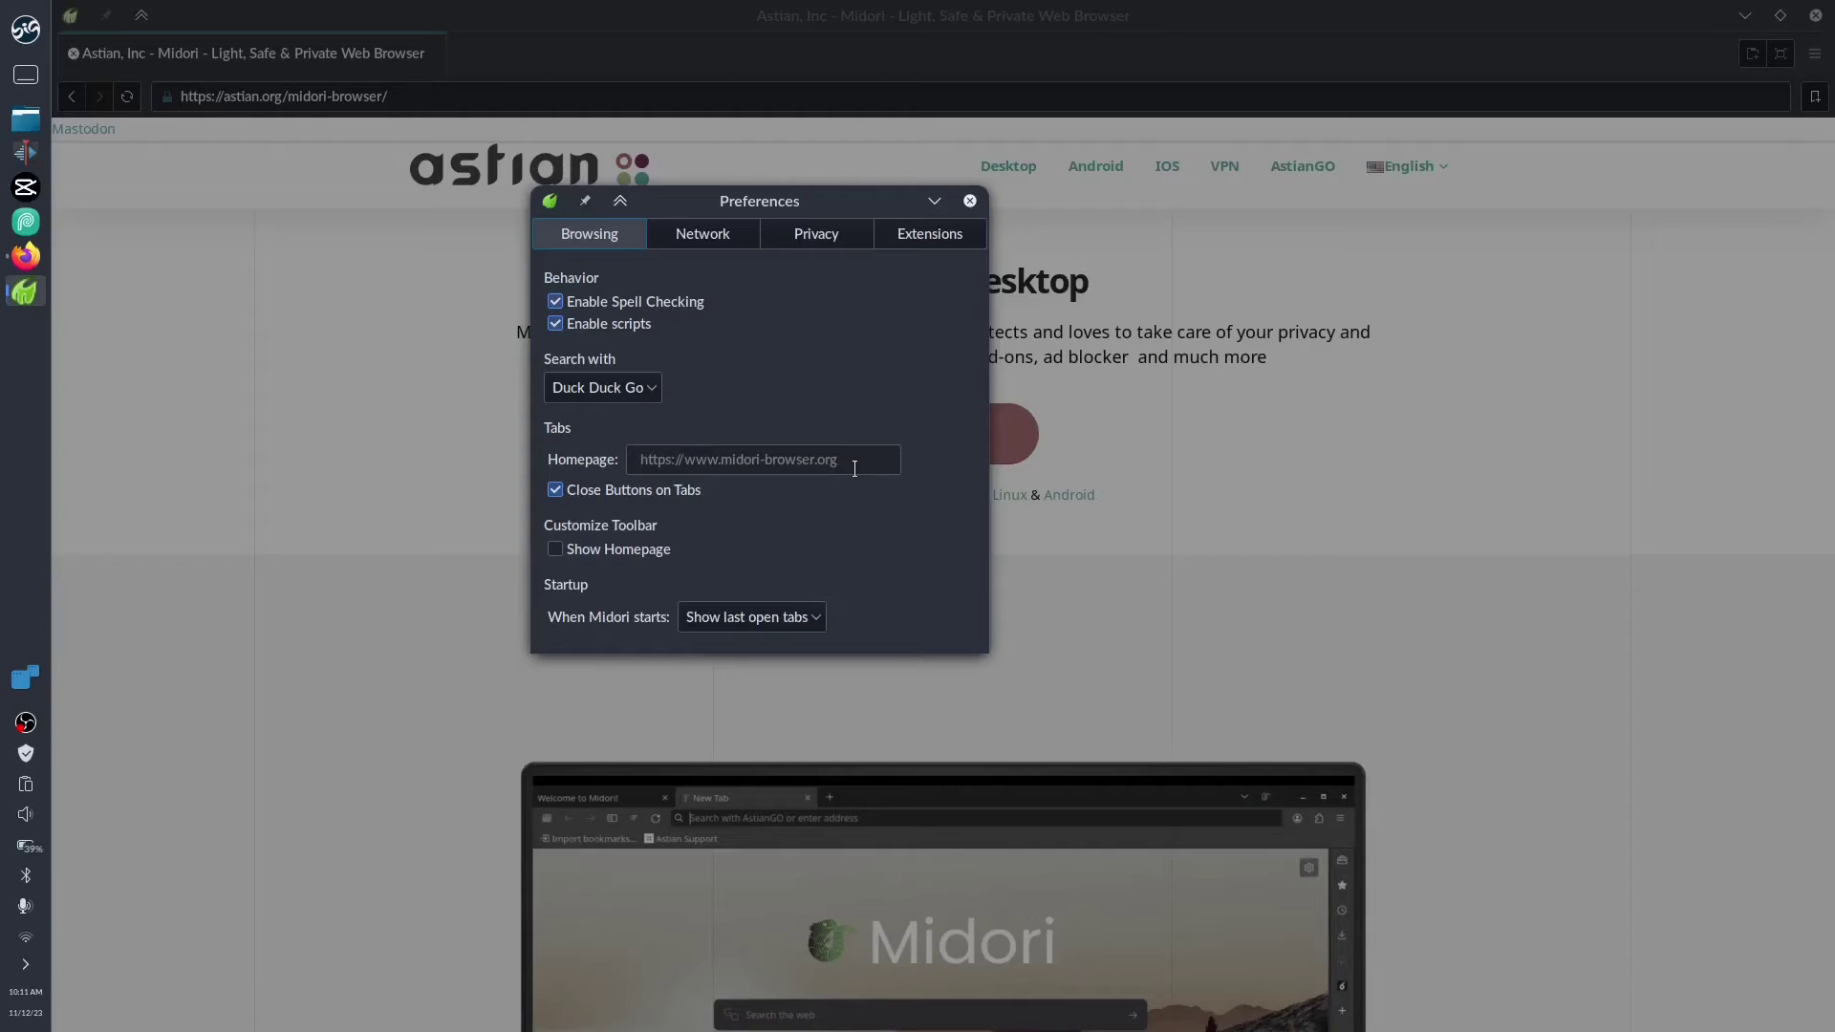
left_click(646, 394)
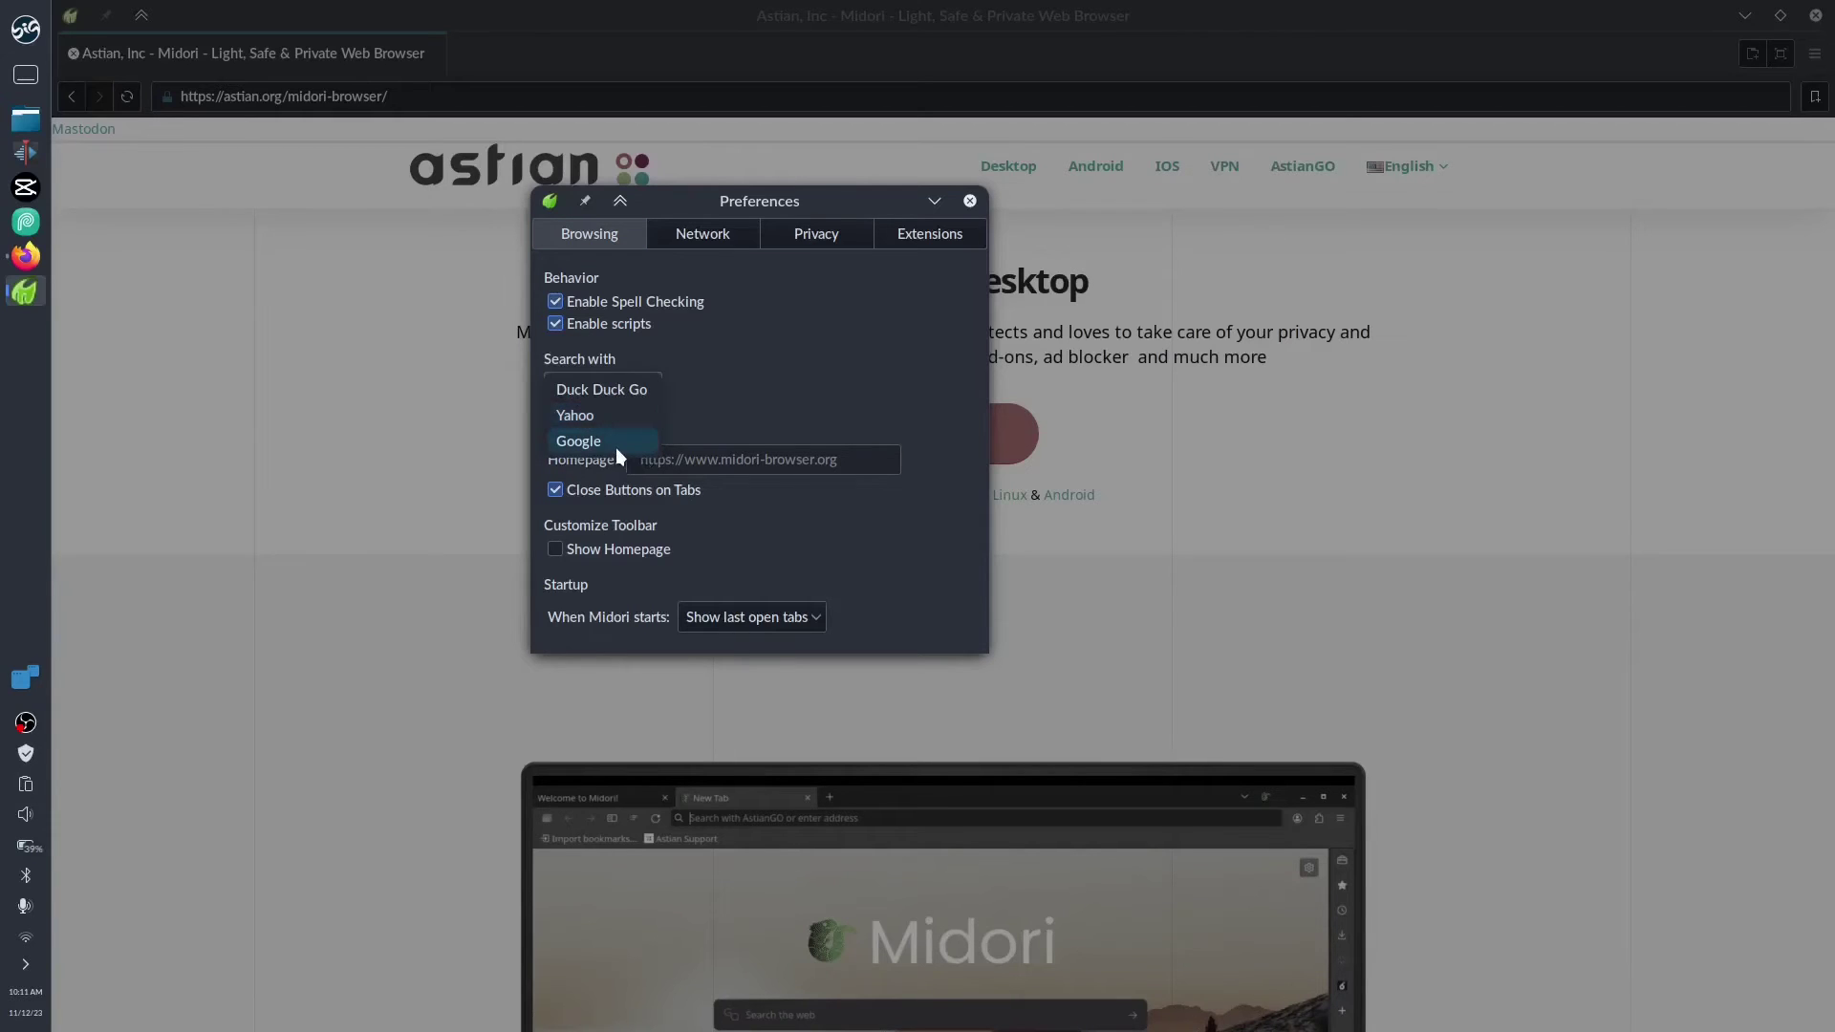
left_click(870, 370)
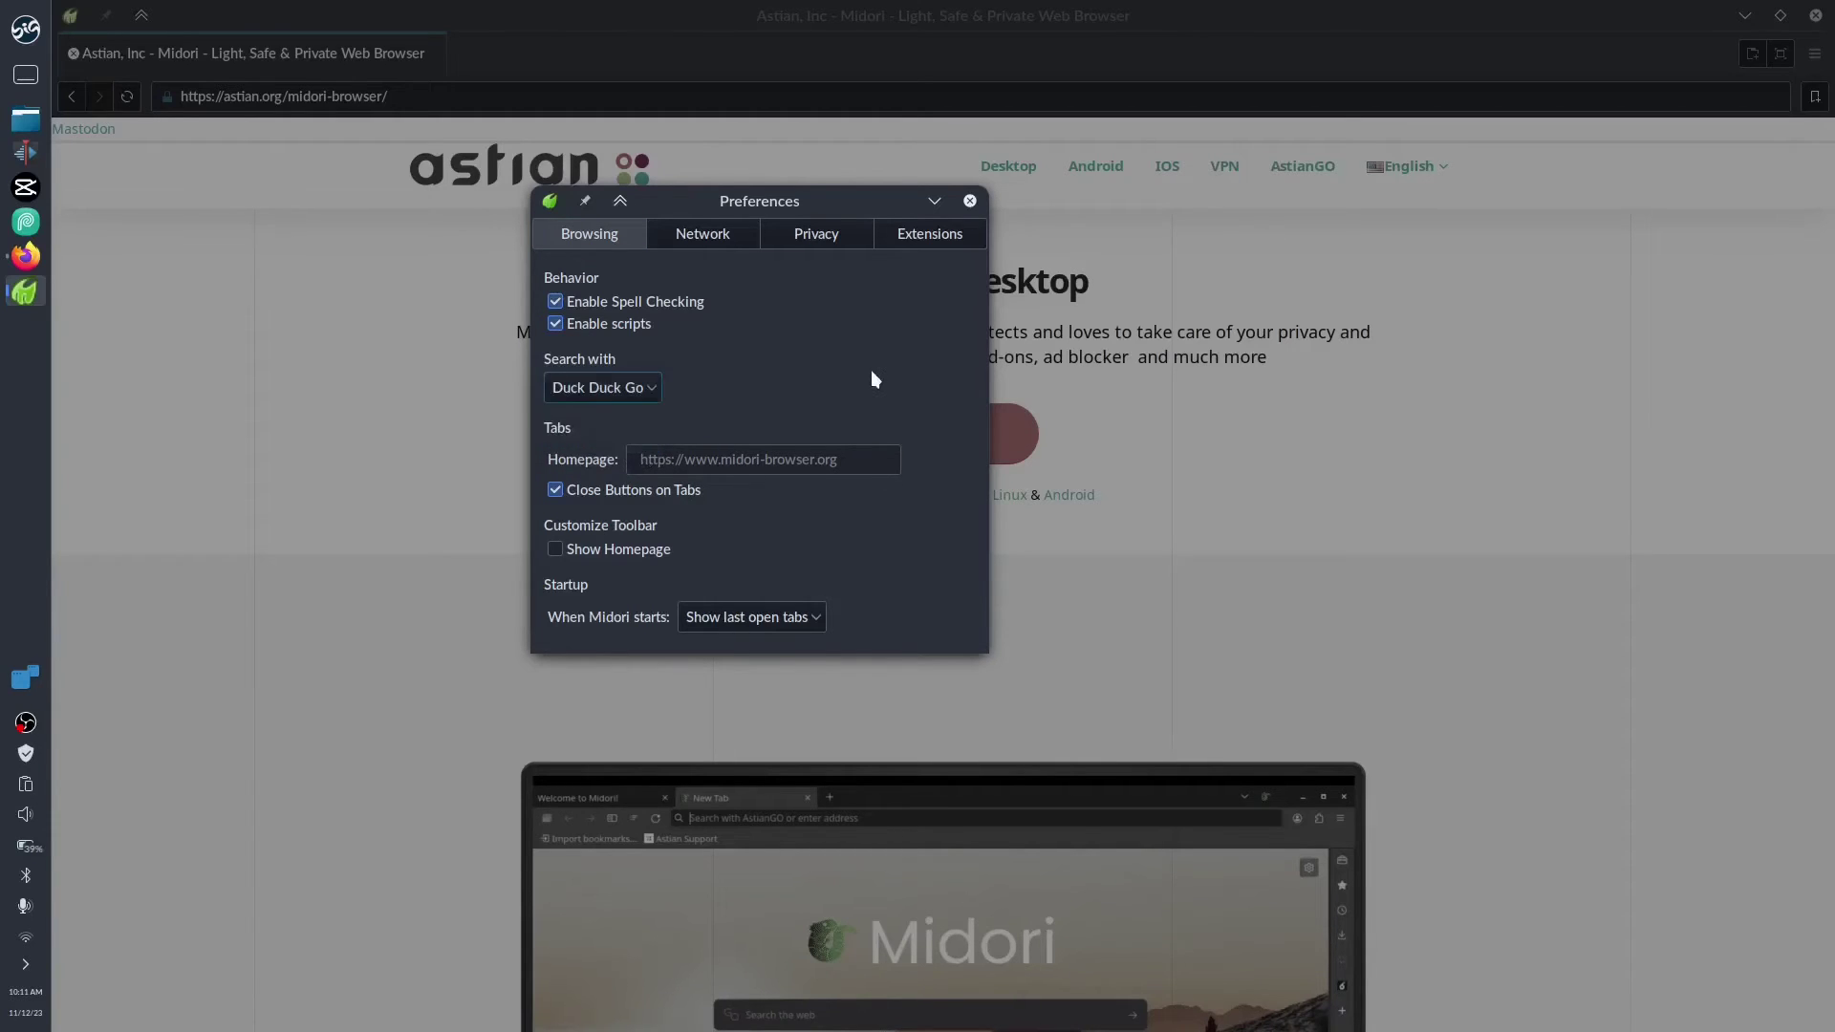
left_click(816, 620)
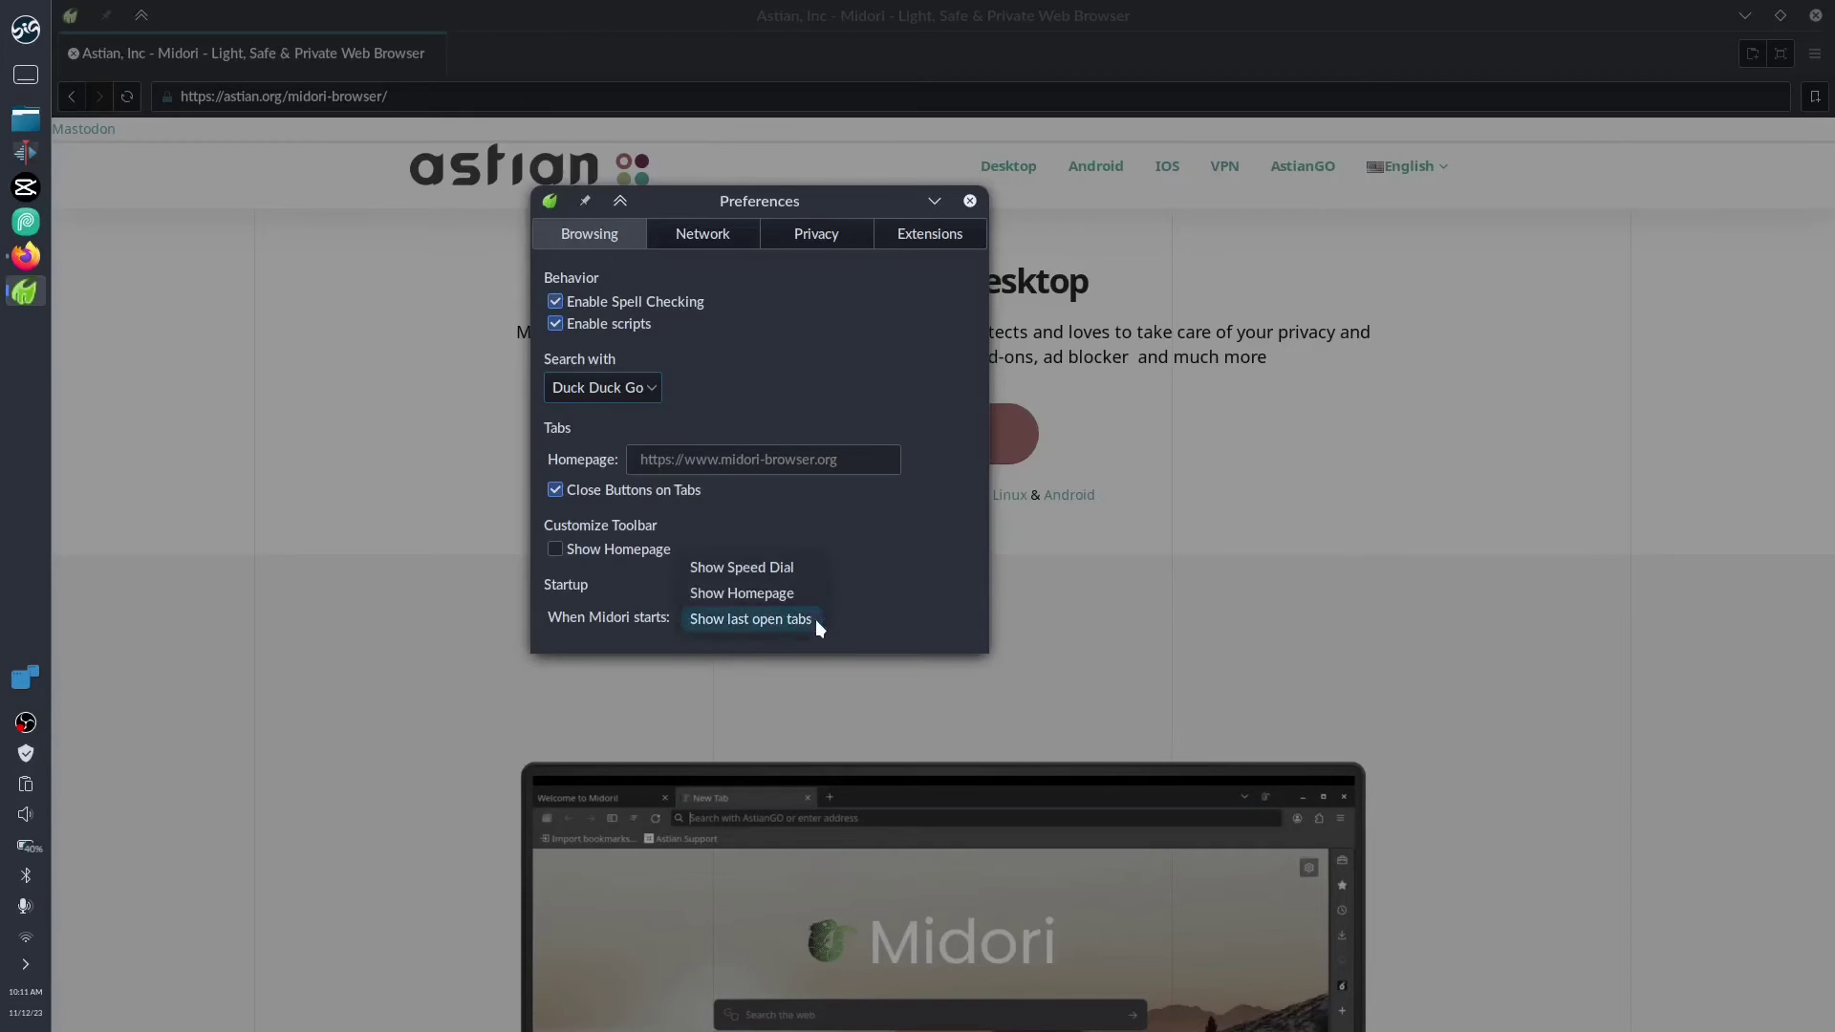
left_click(816, 620)
left_click(686, 235)
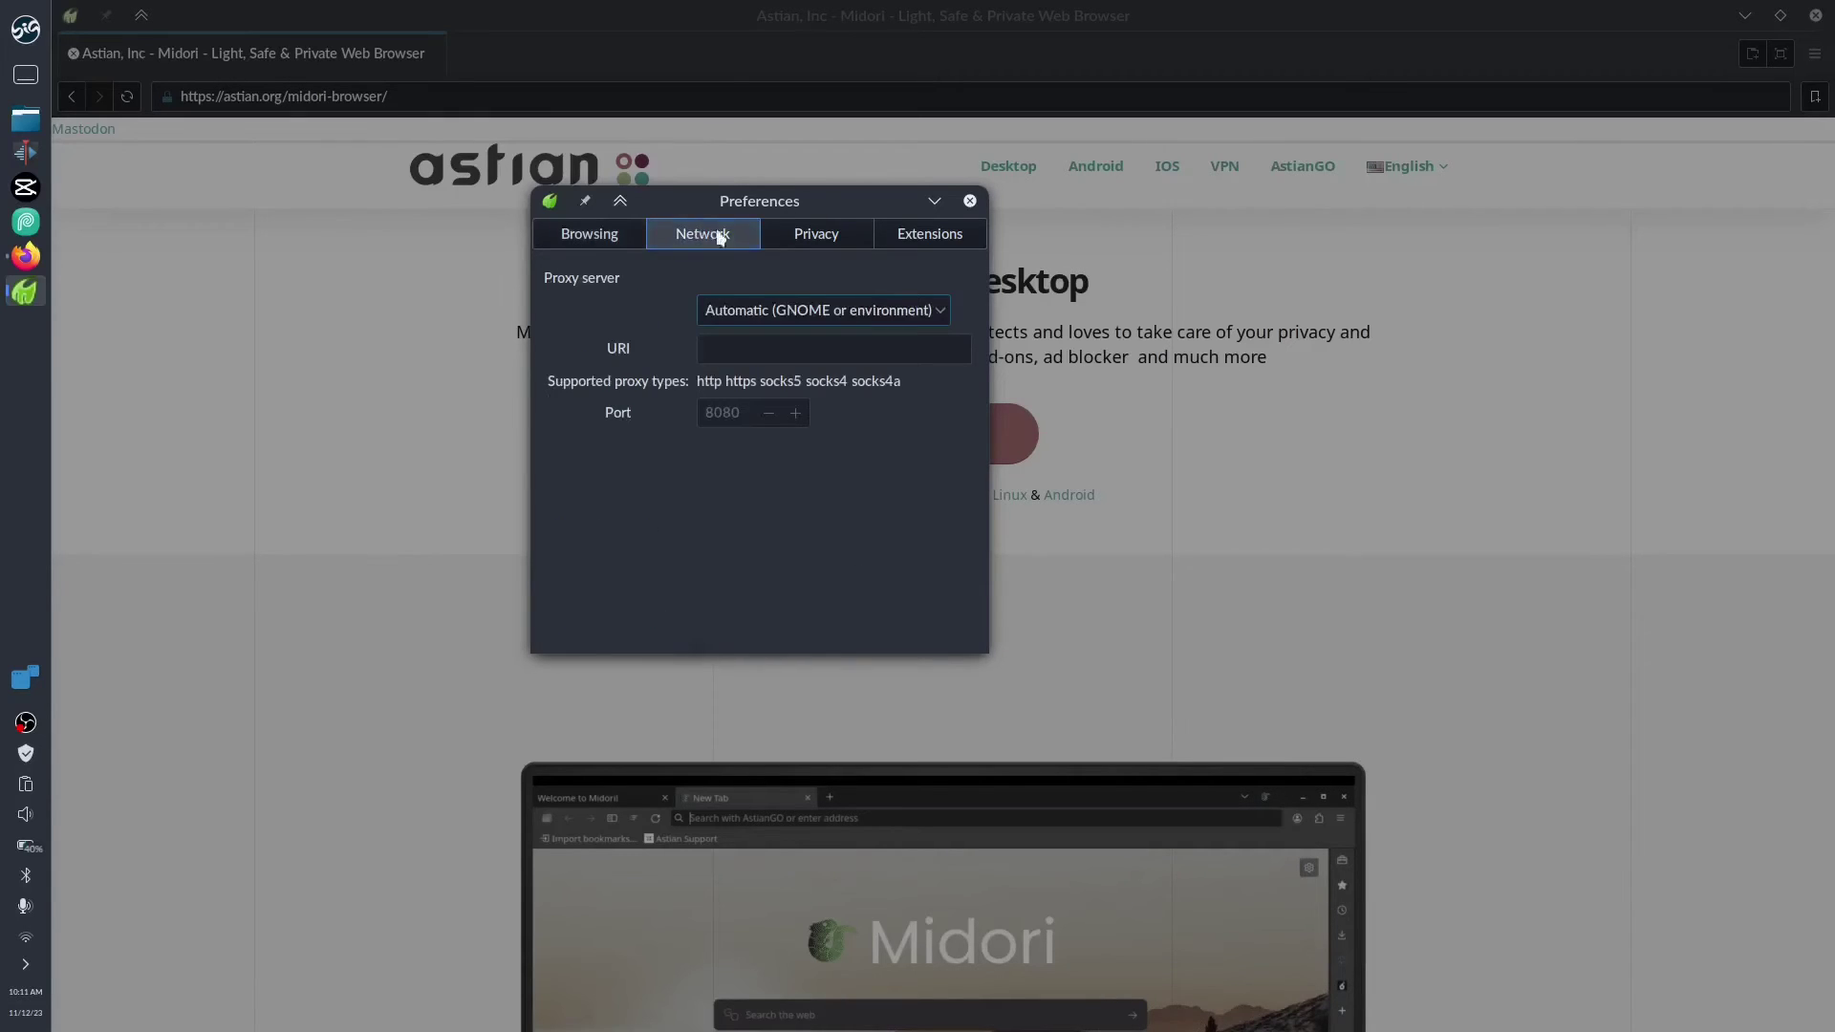
left_click(840, 237)
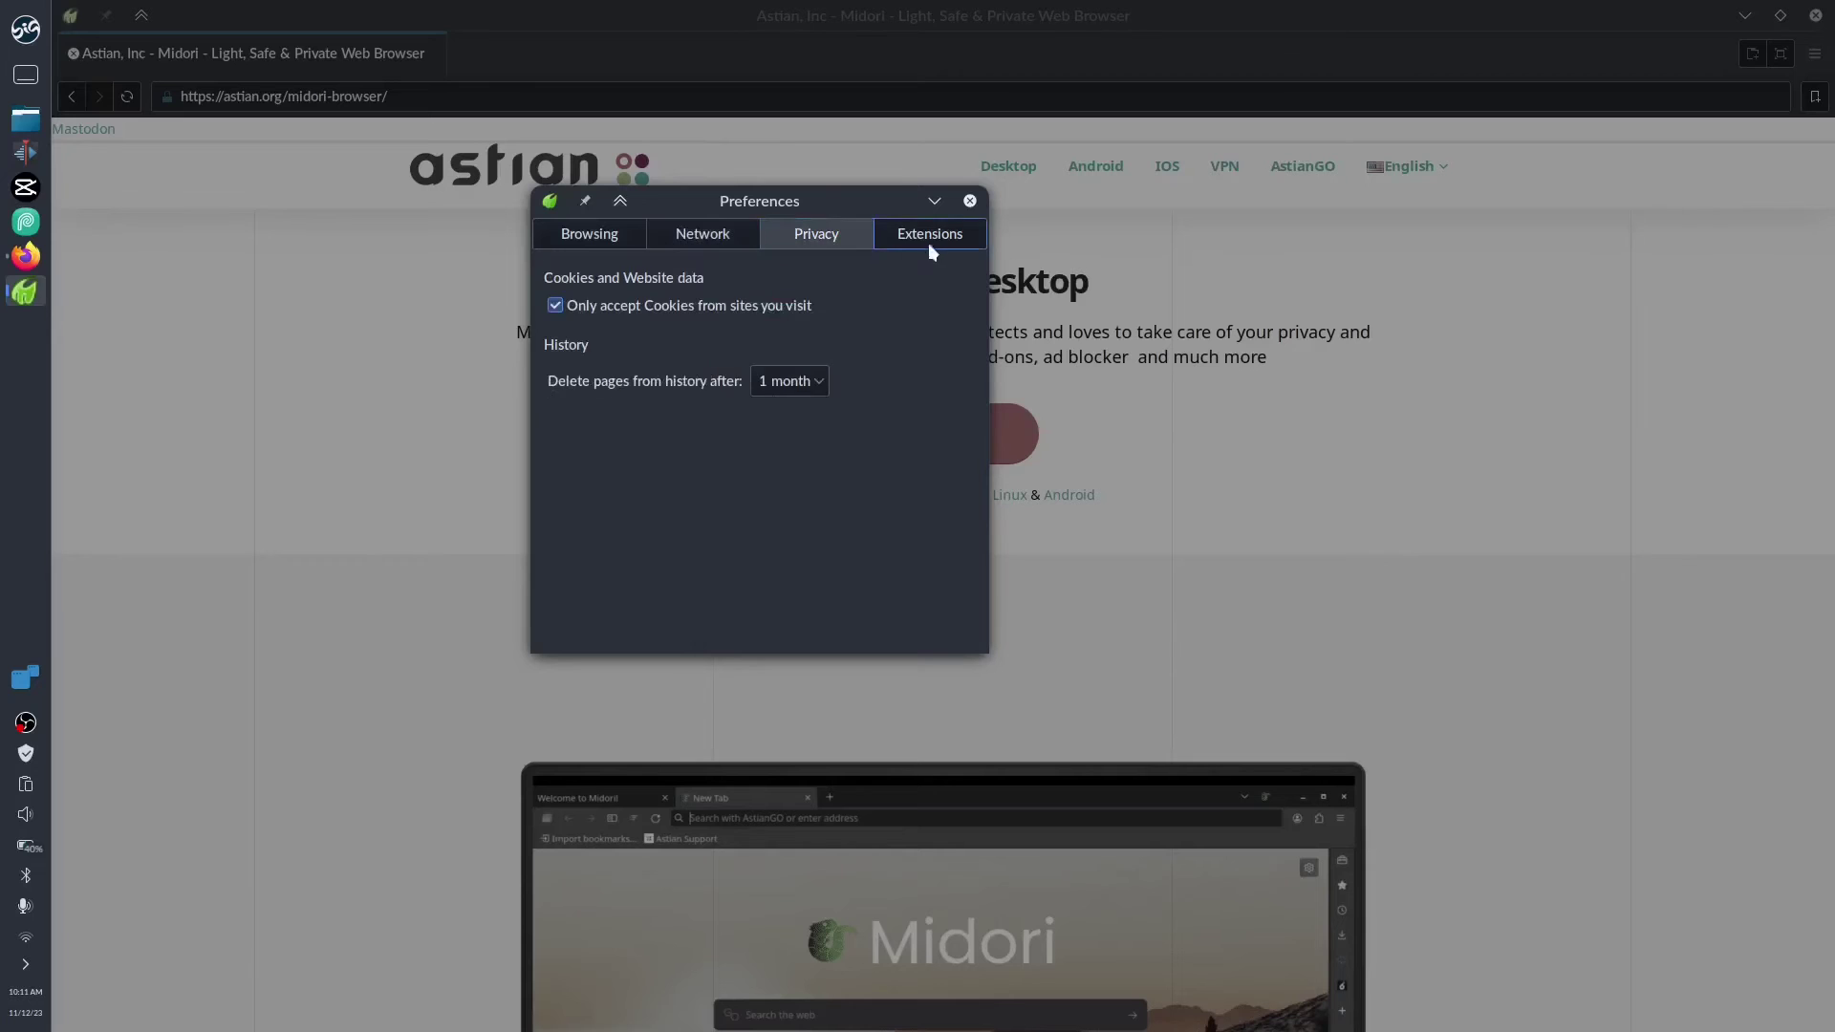
left_click(927, 242)
left_click(593, 243)
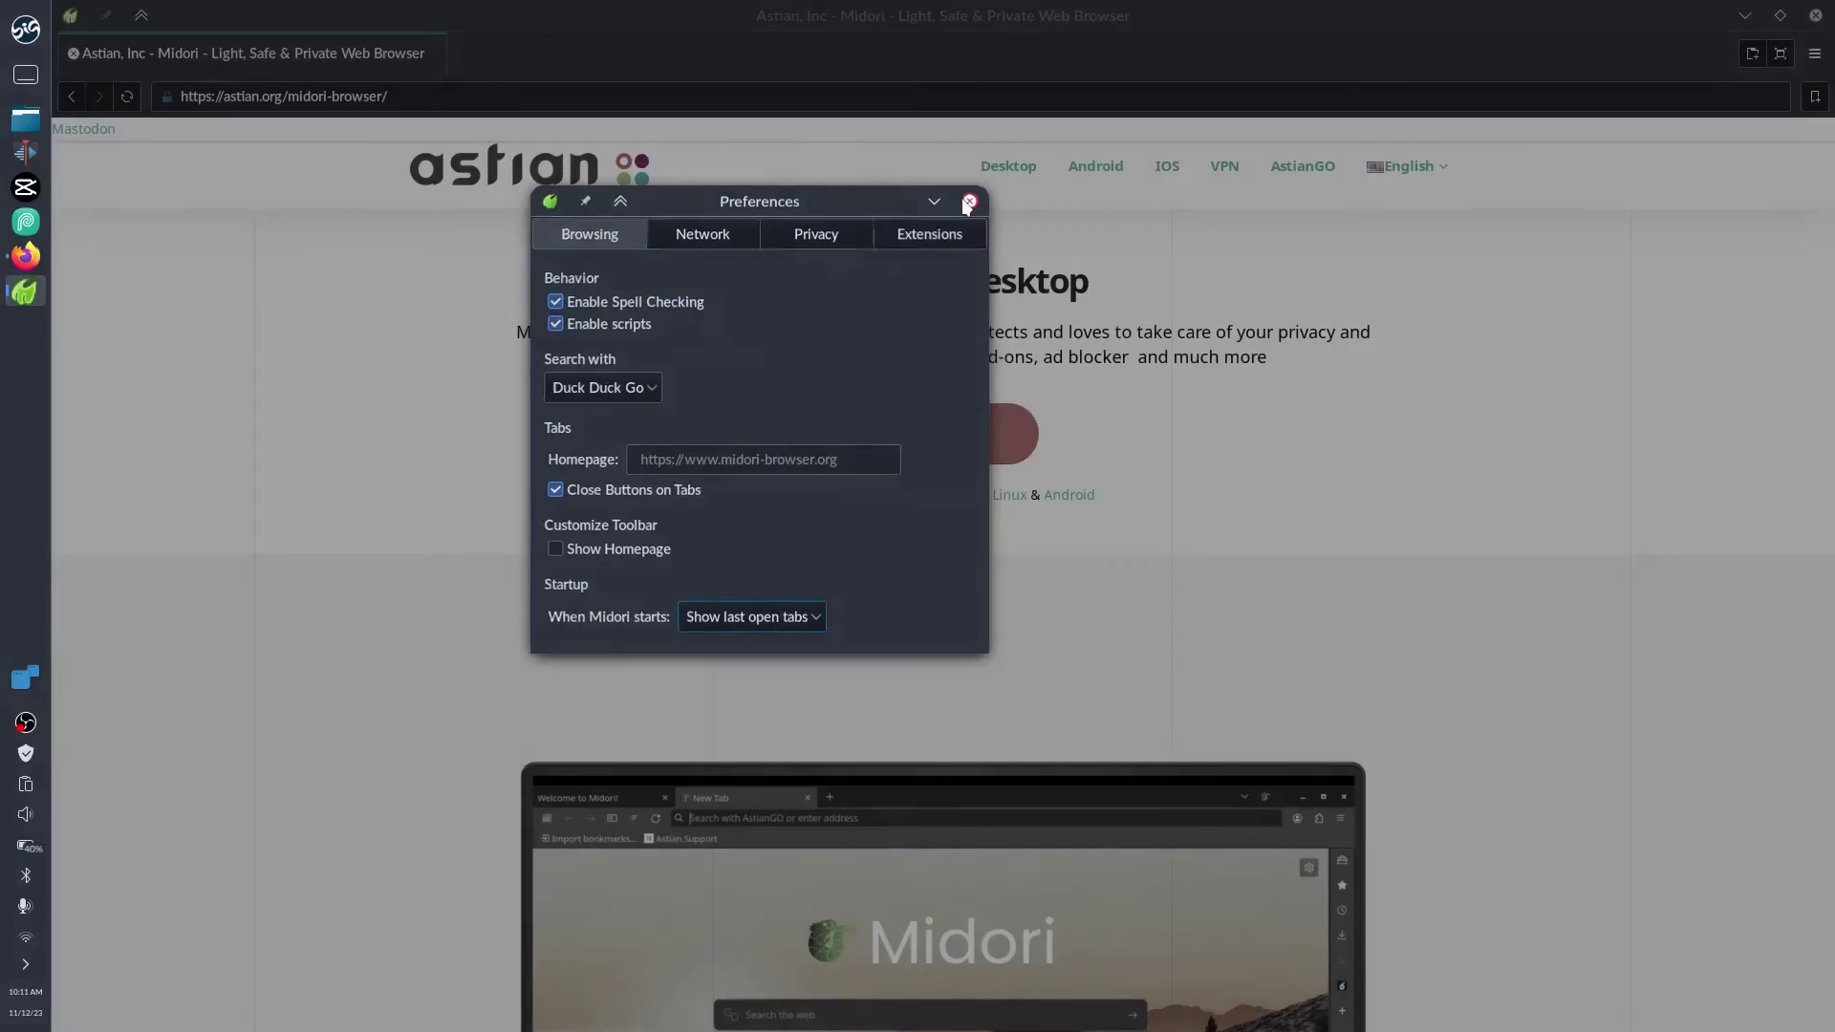
left_click(969, 200)
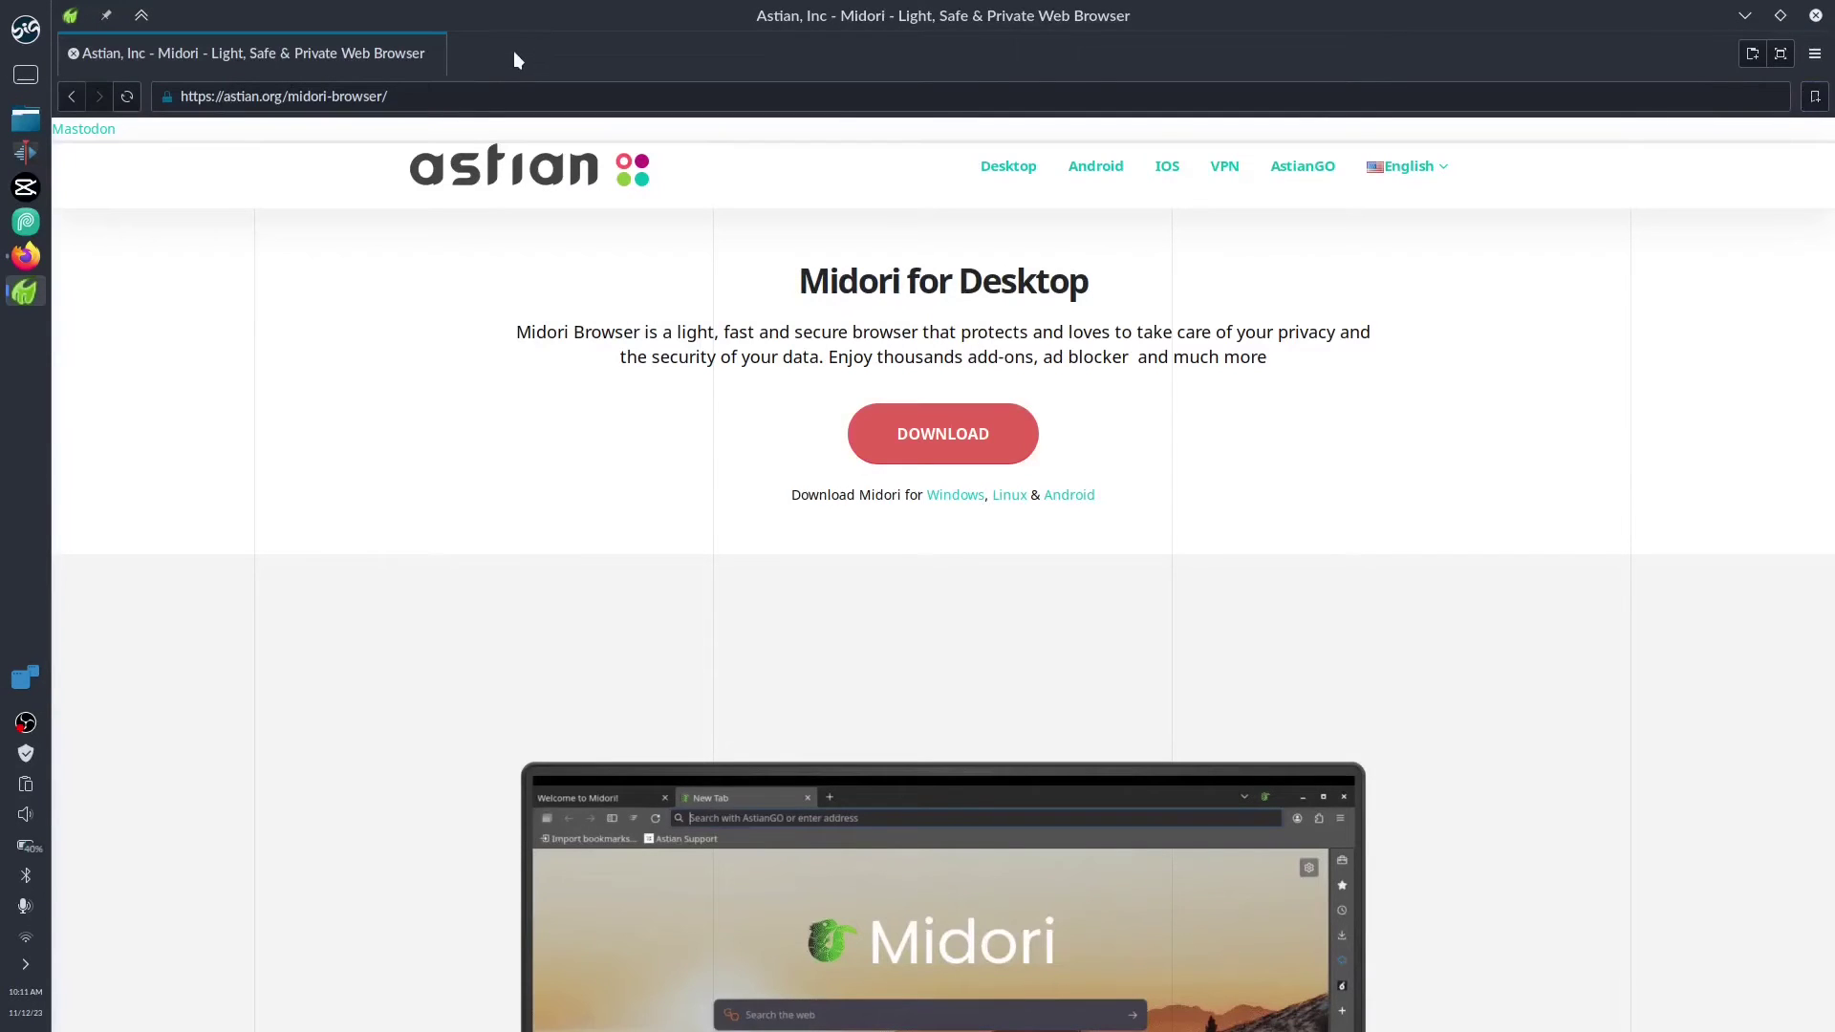
Open Startpage in a new tab, browse its homepage support article, and open Preferences
double_click(566, 61)
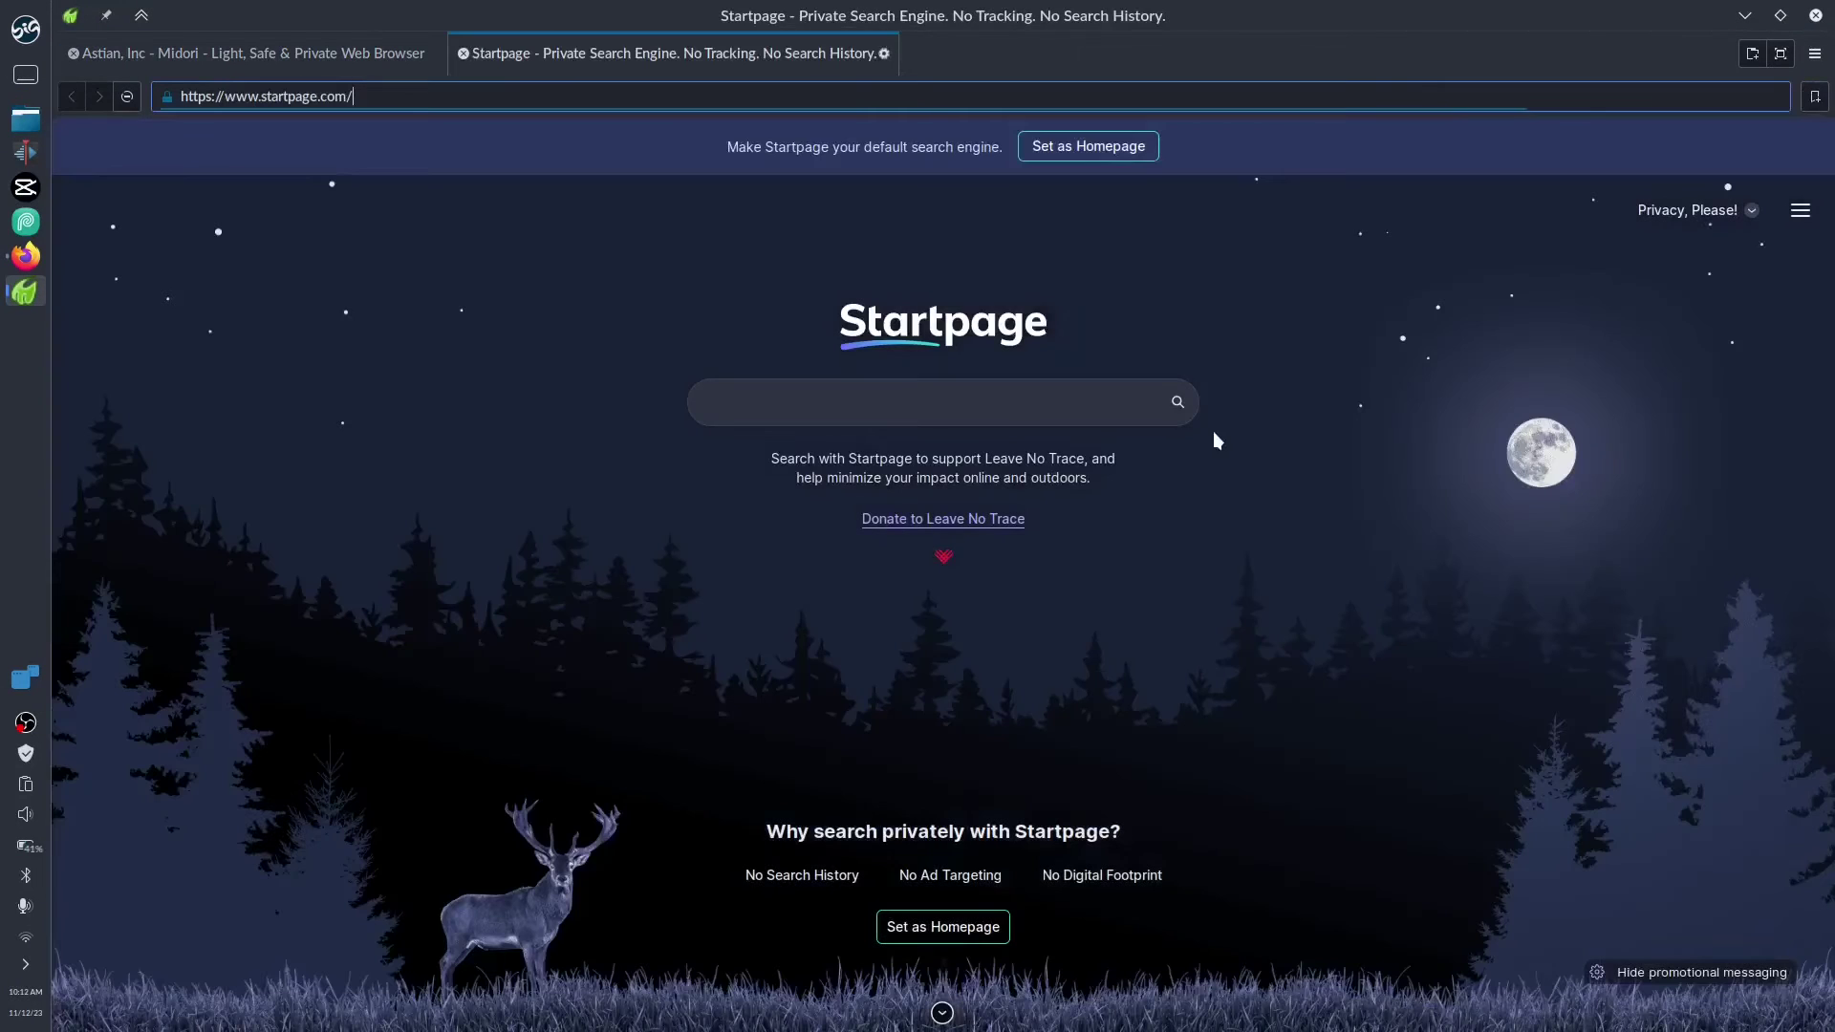
left_click(1083, 148)
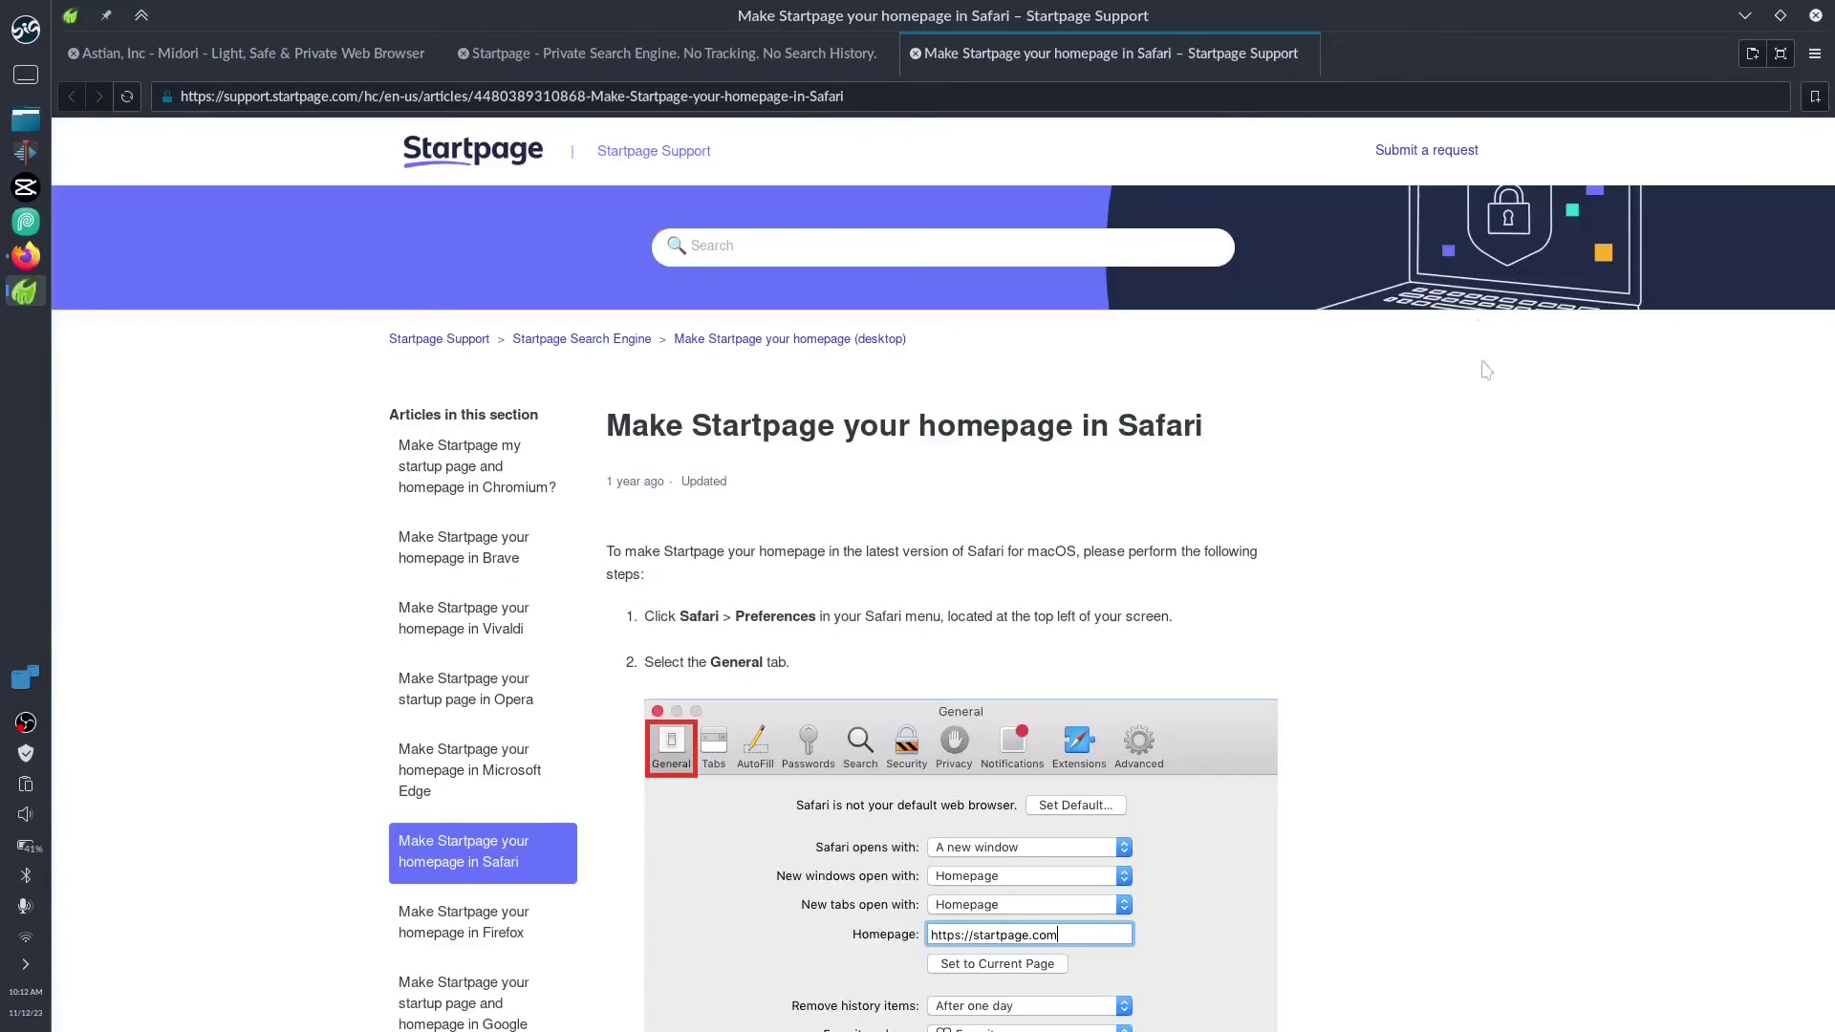
scroll(1353, 609, "down", 3)
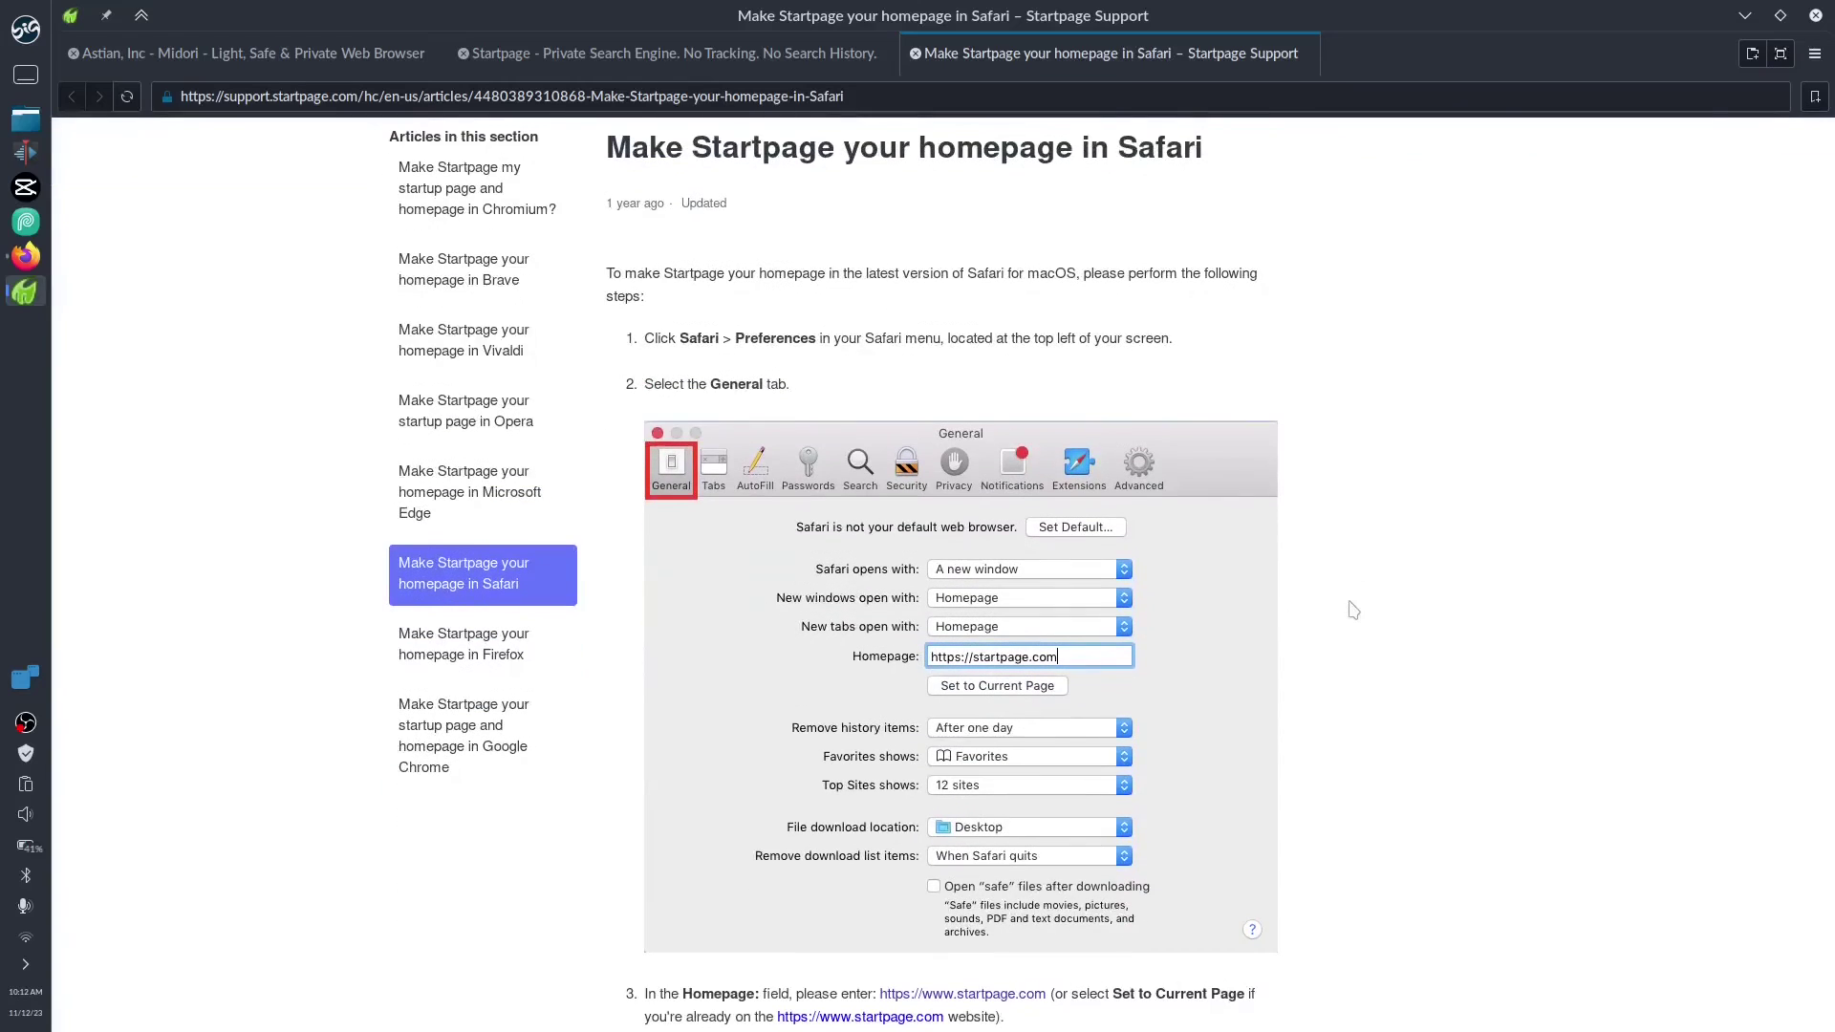
scroll(1354, 610, "down", 15)
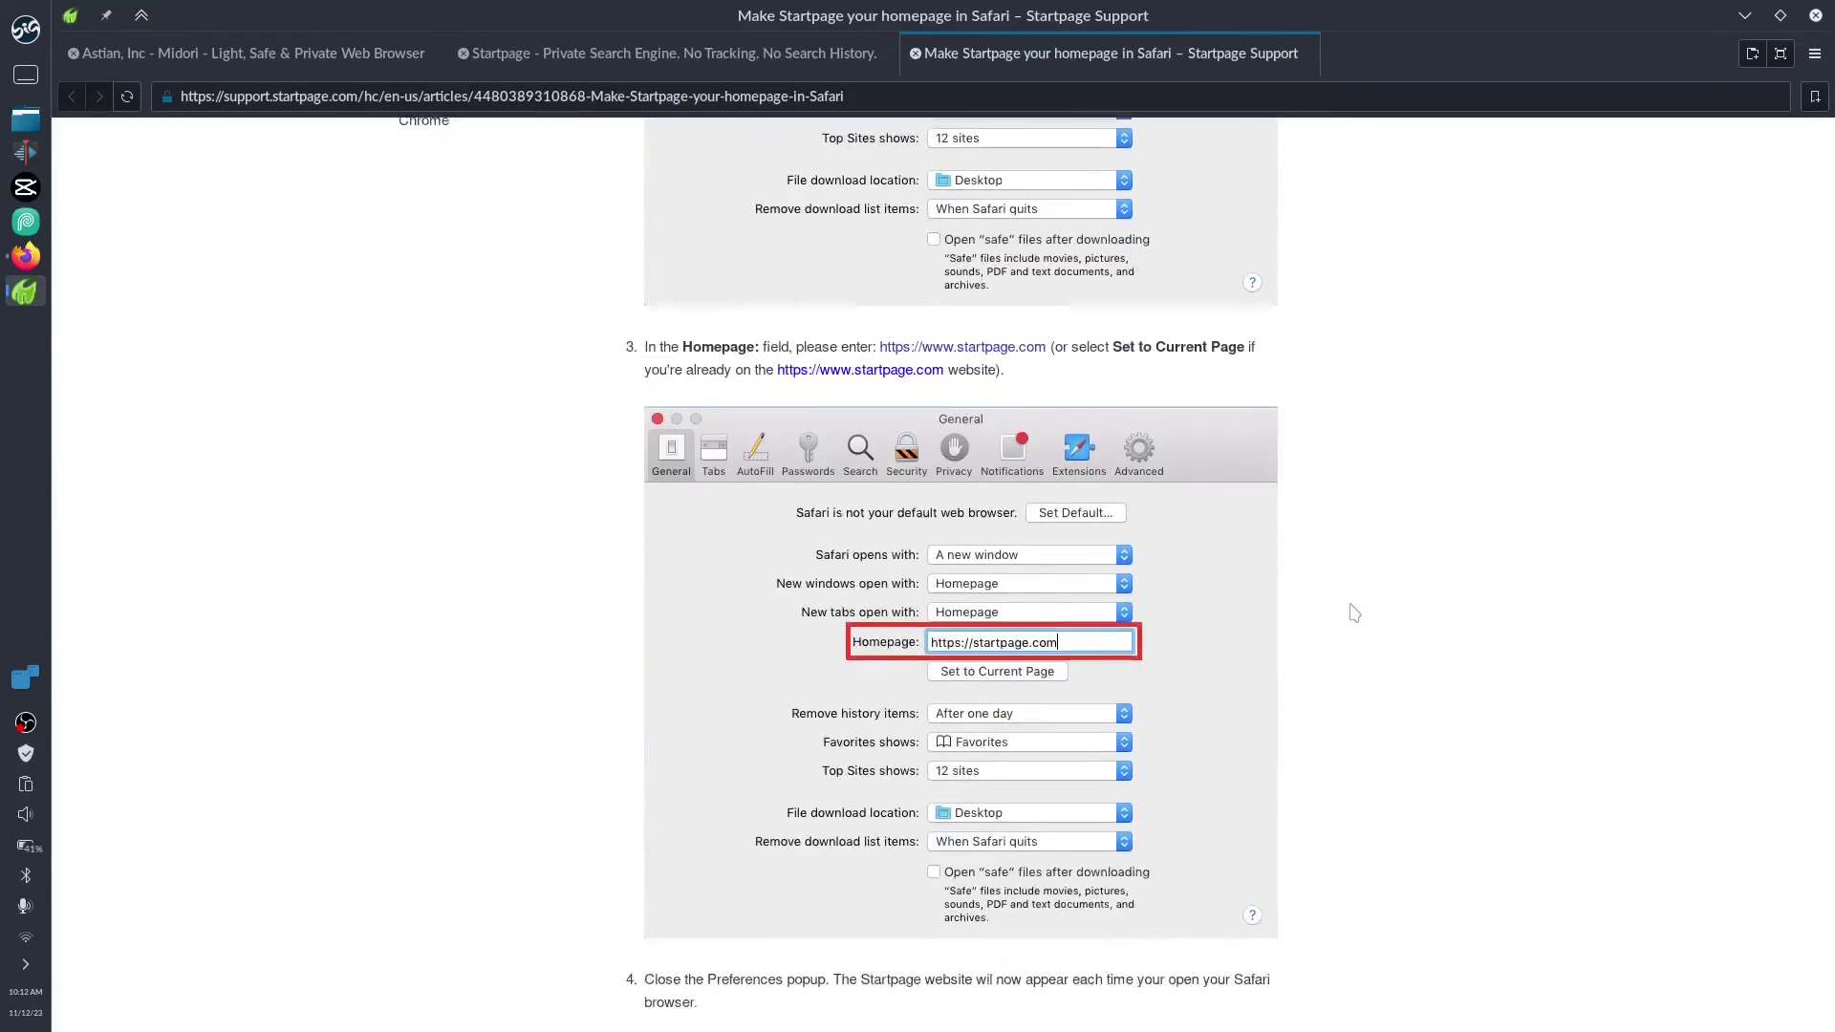
scroll(1353, 617, "up", 18)
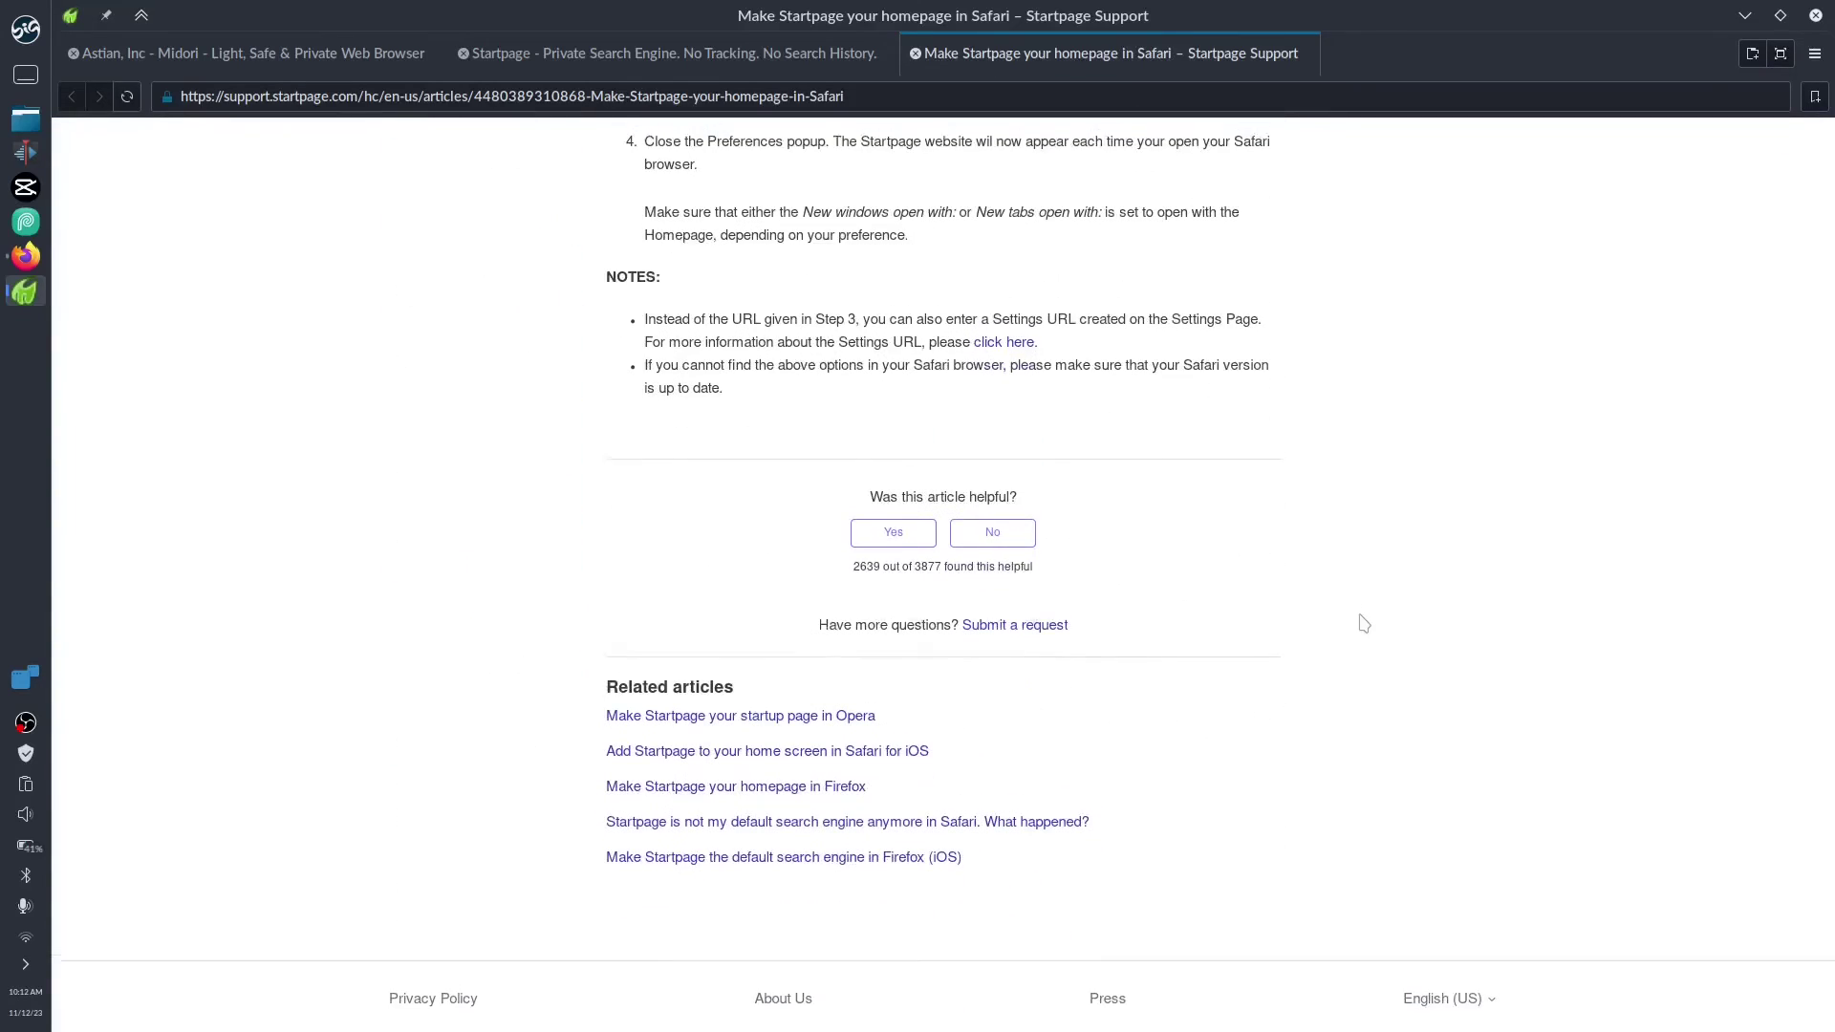
left_click(1814, 54)
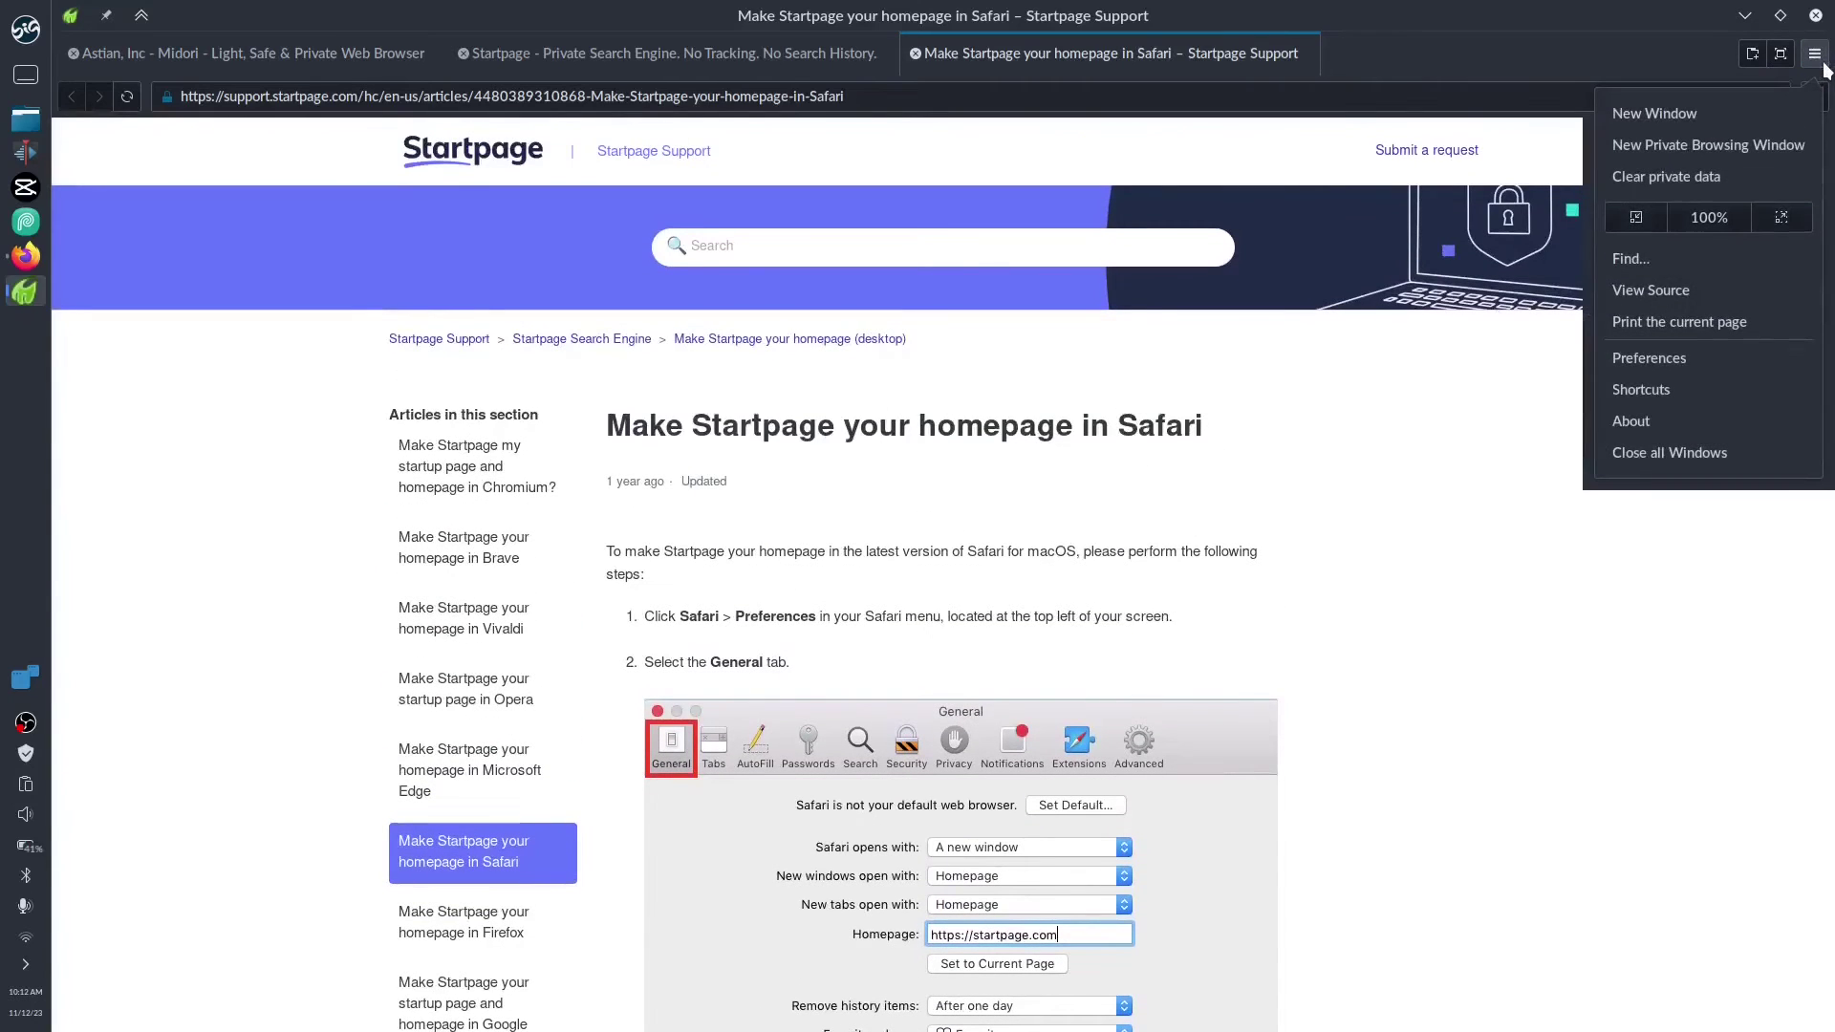
left_click(1707, 356)
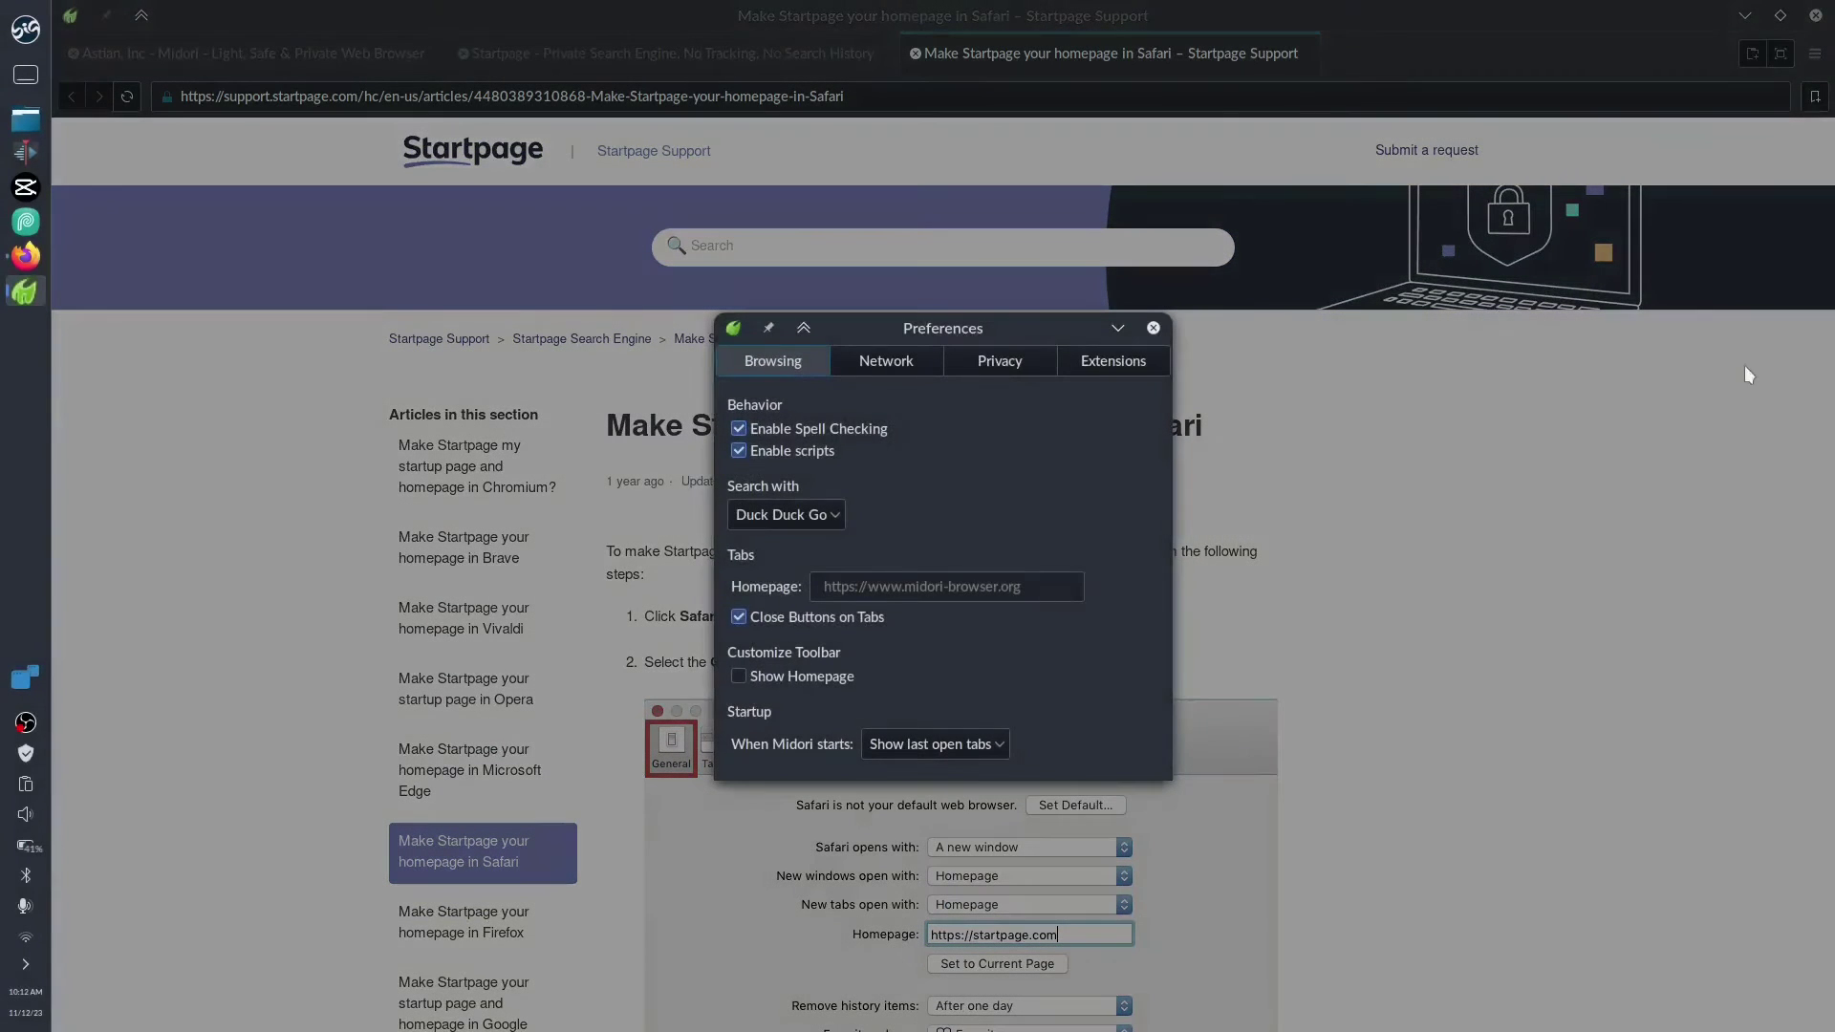
left_click(823, 522)
left_click(833, 510)
left_click_drag(1022, 338, 1505, 348)
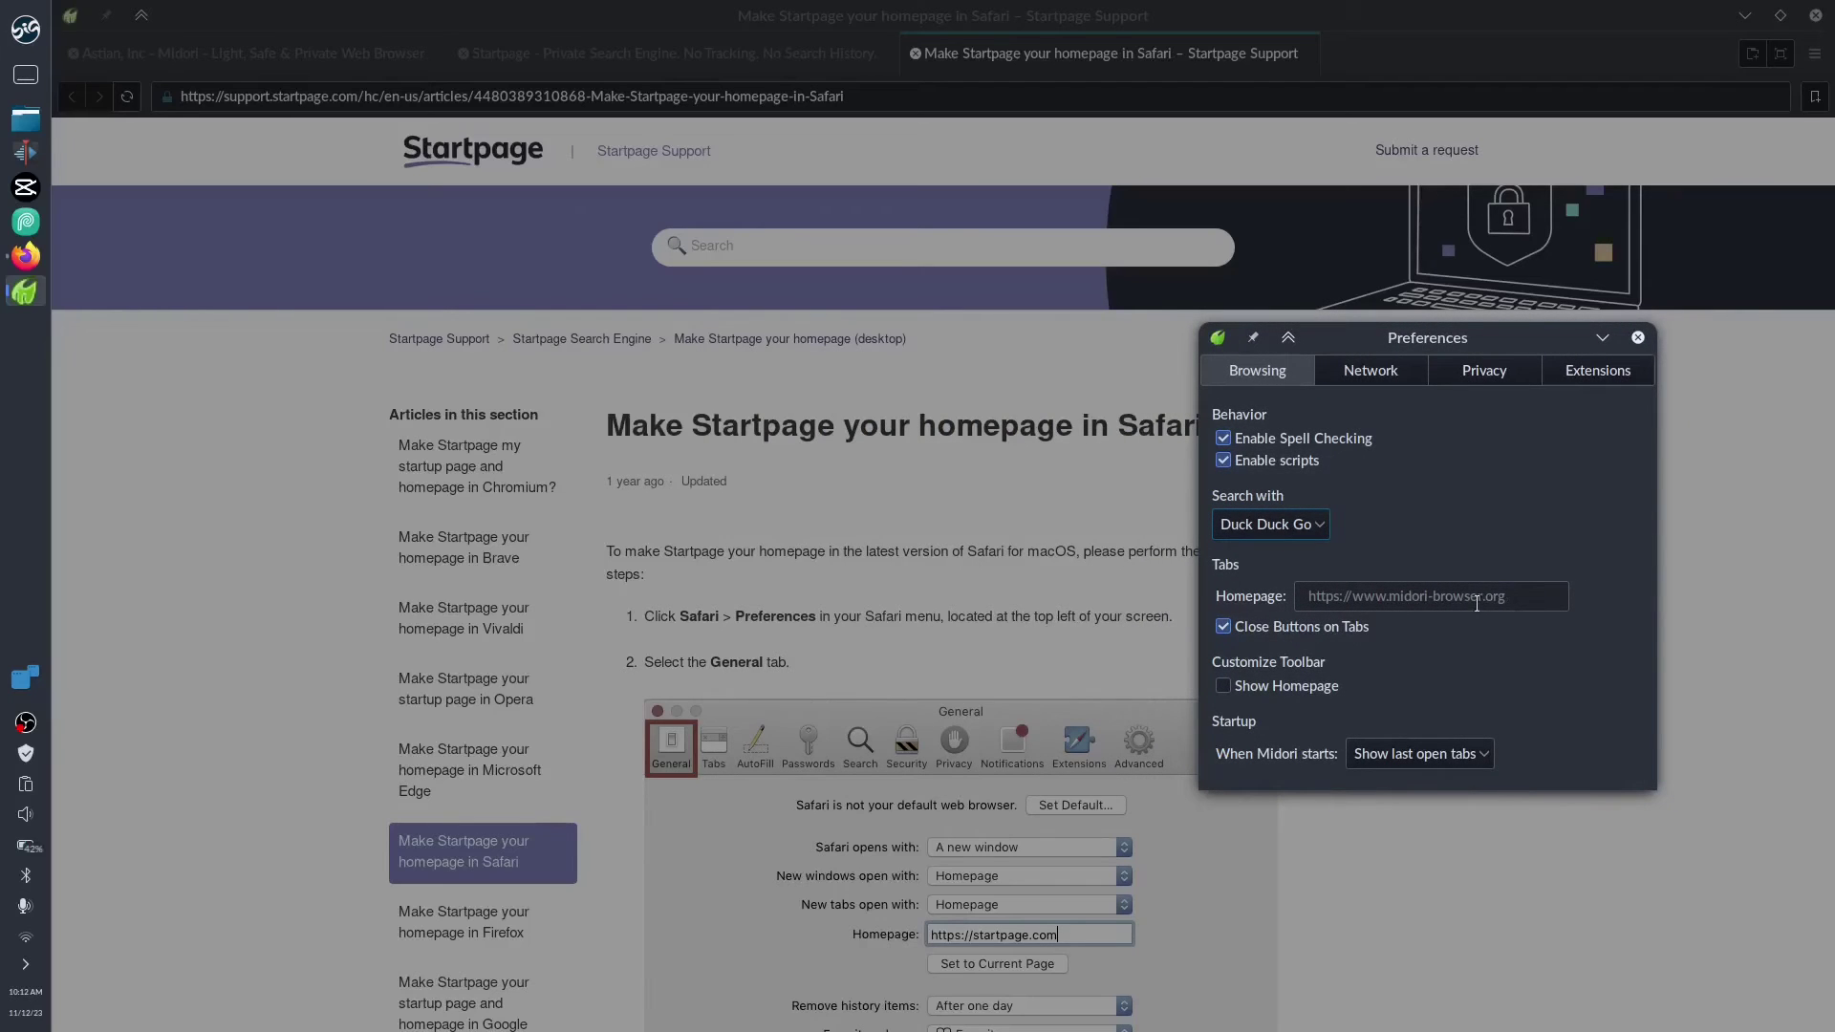
left_click(1525, 596)
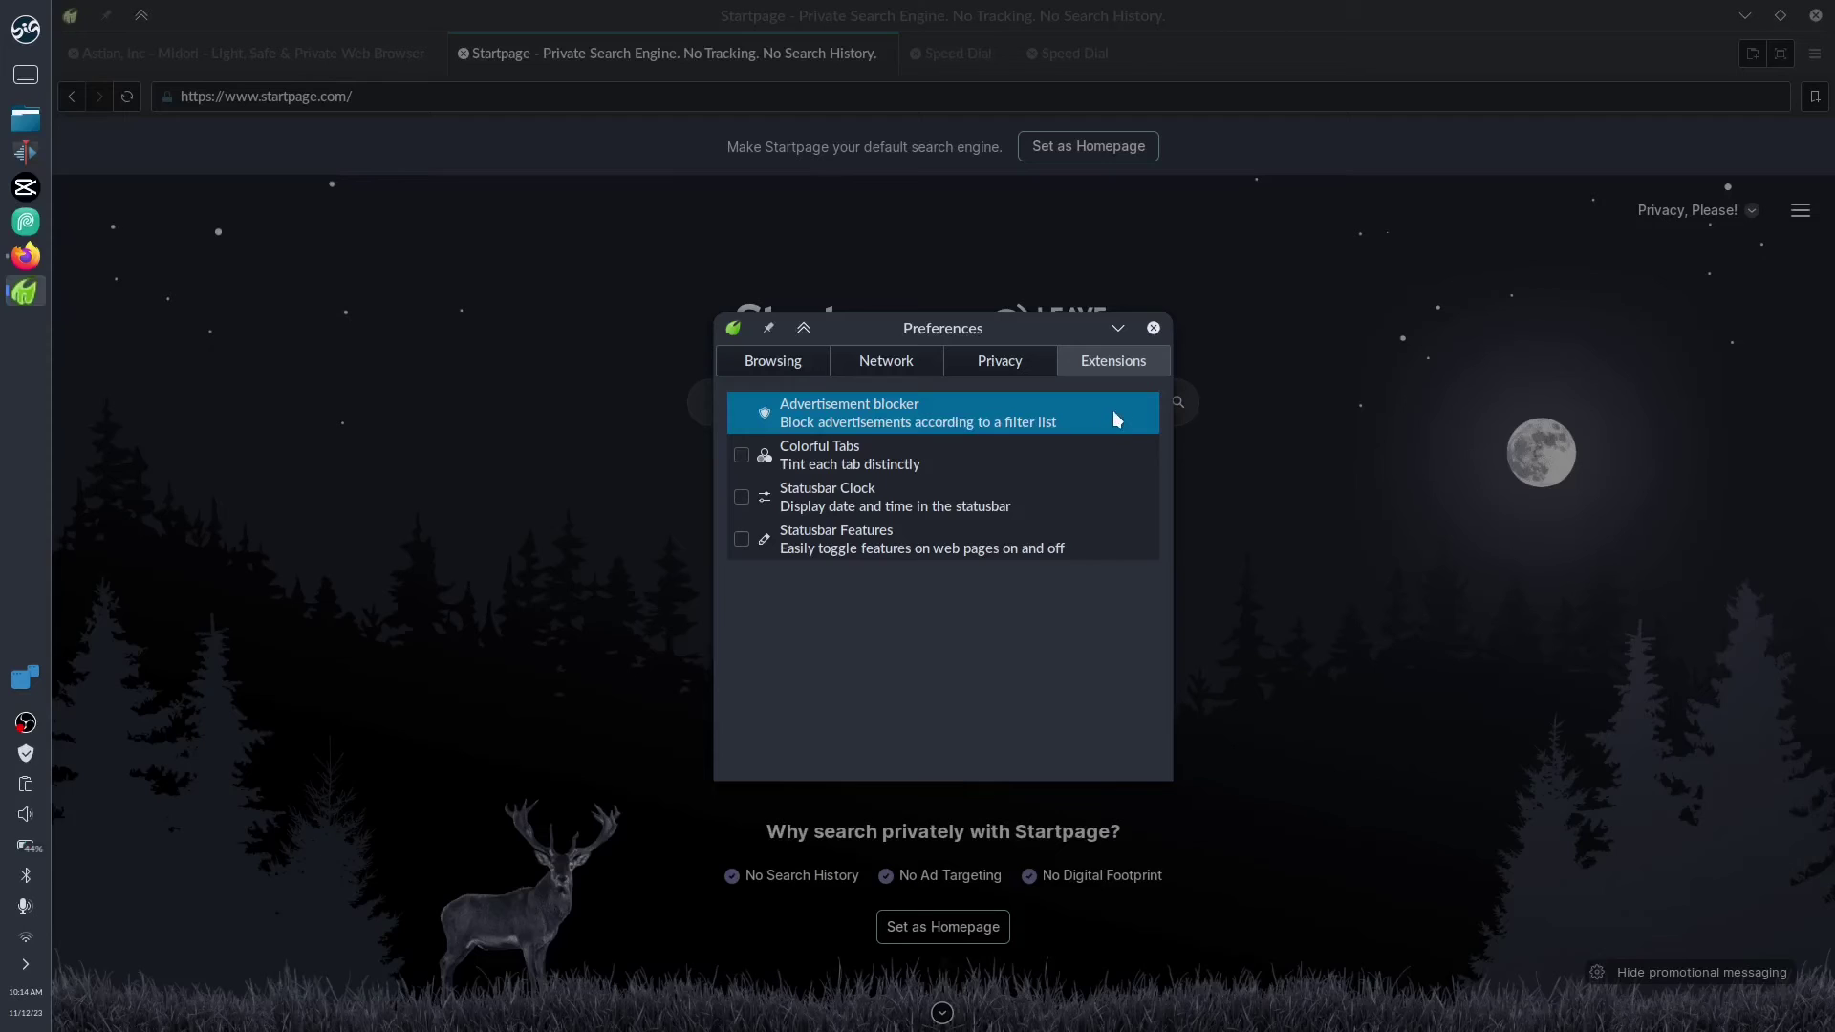
Enable Colorful Tabs, leave Statusbar Clock and Statusbar Features off, and return to Browsing settings
left_click(742, 455)
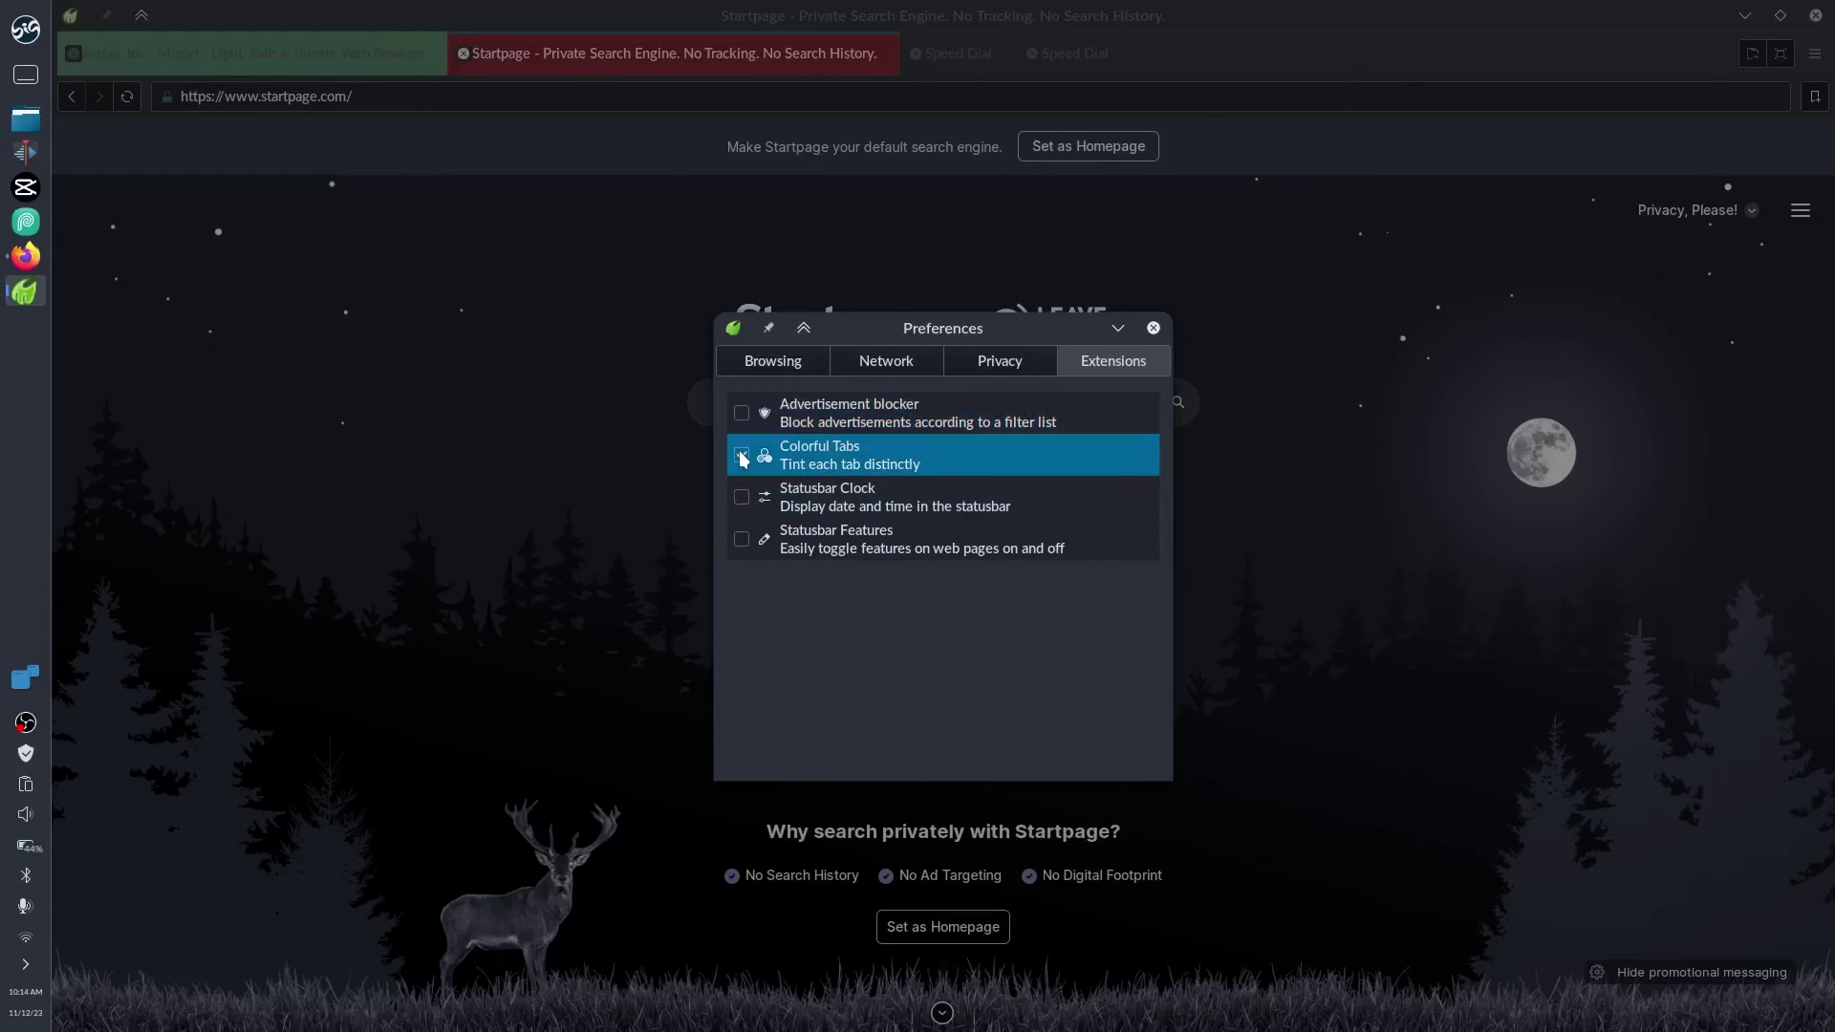
left_click(742, 498)
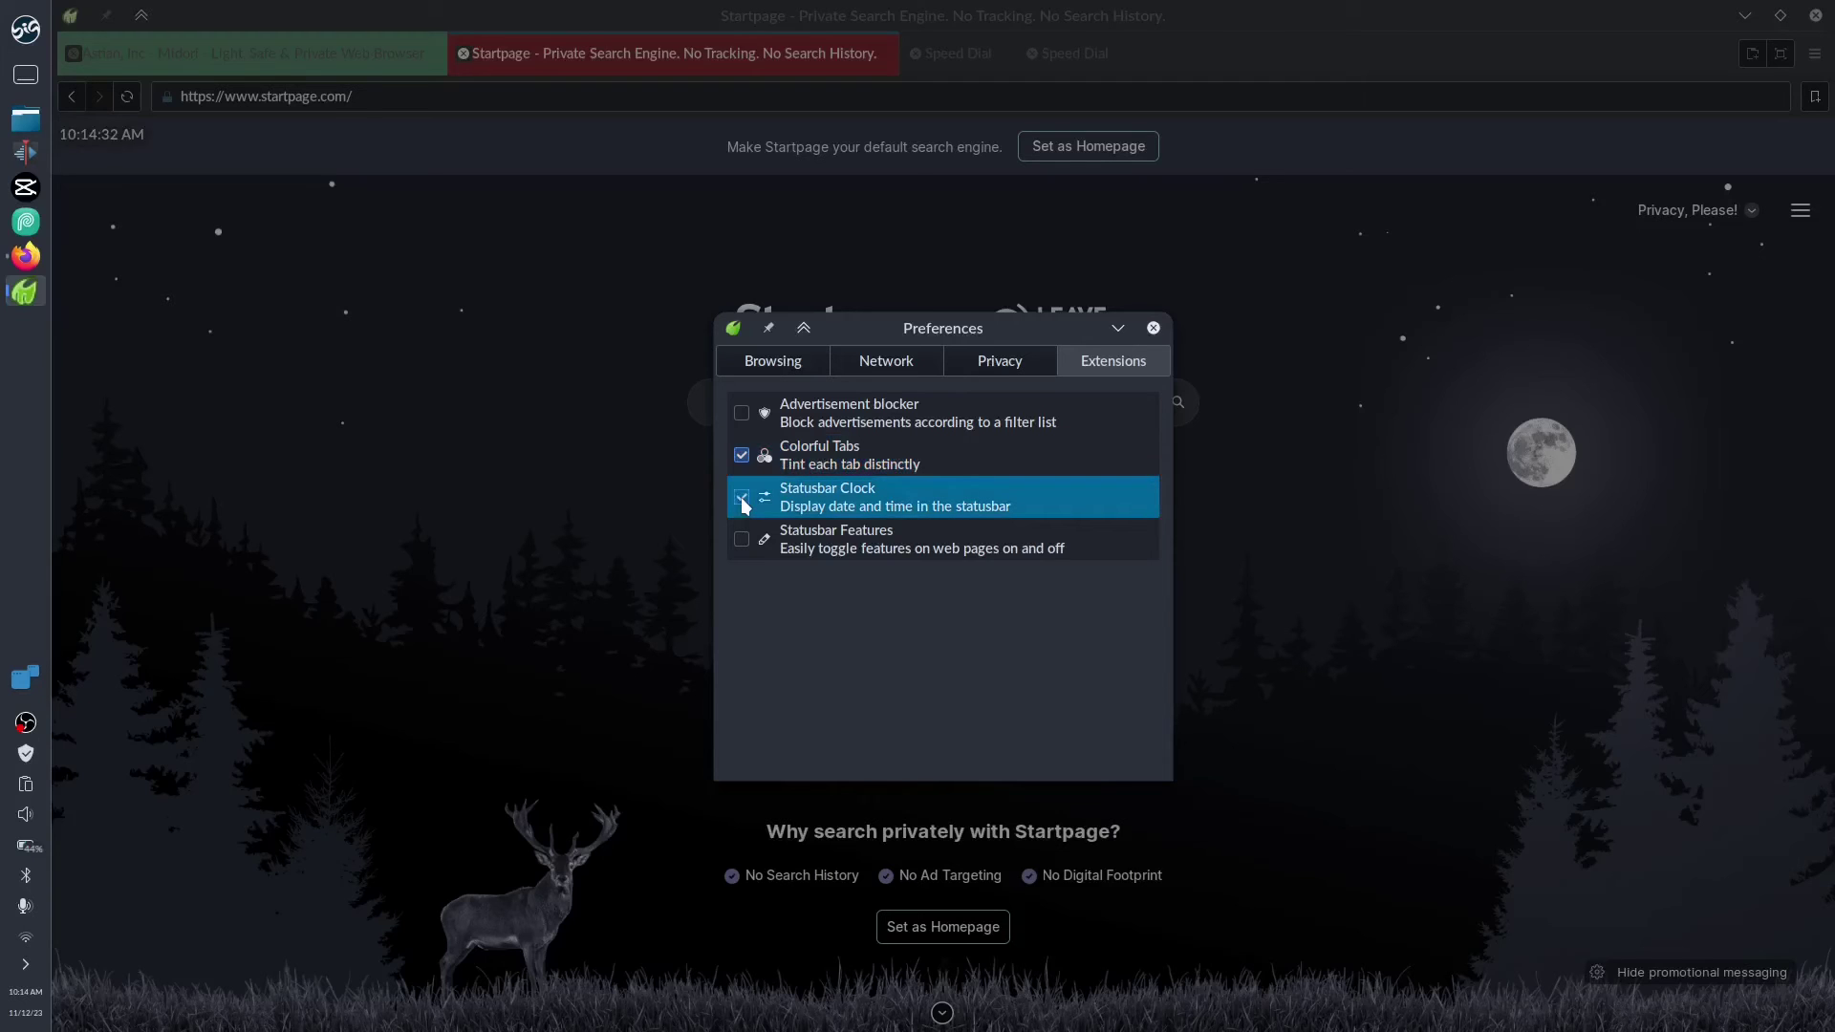
left_click(743, 498)
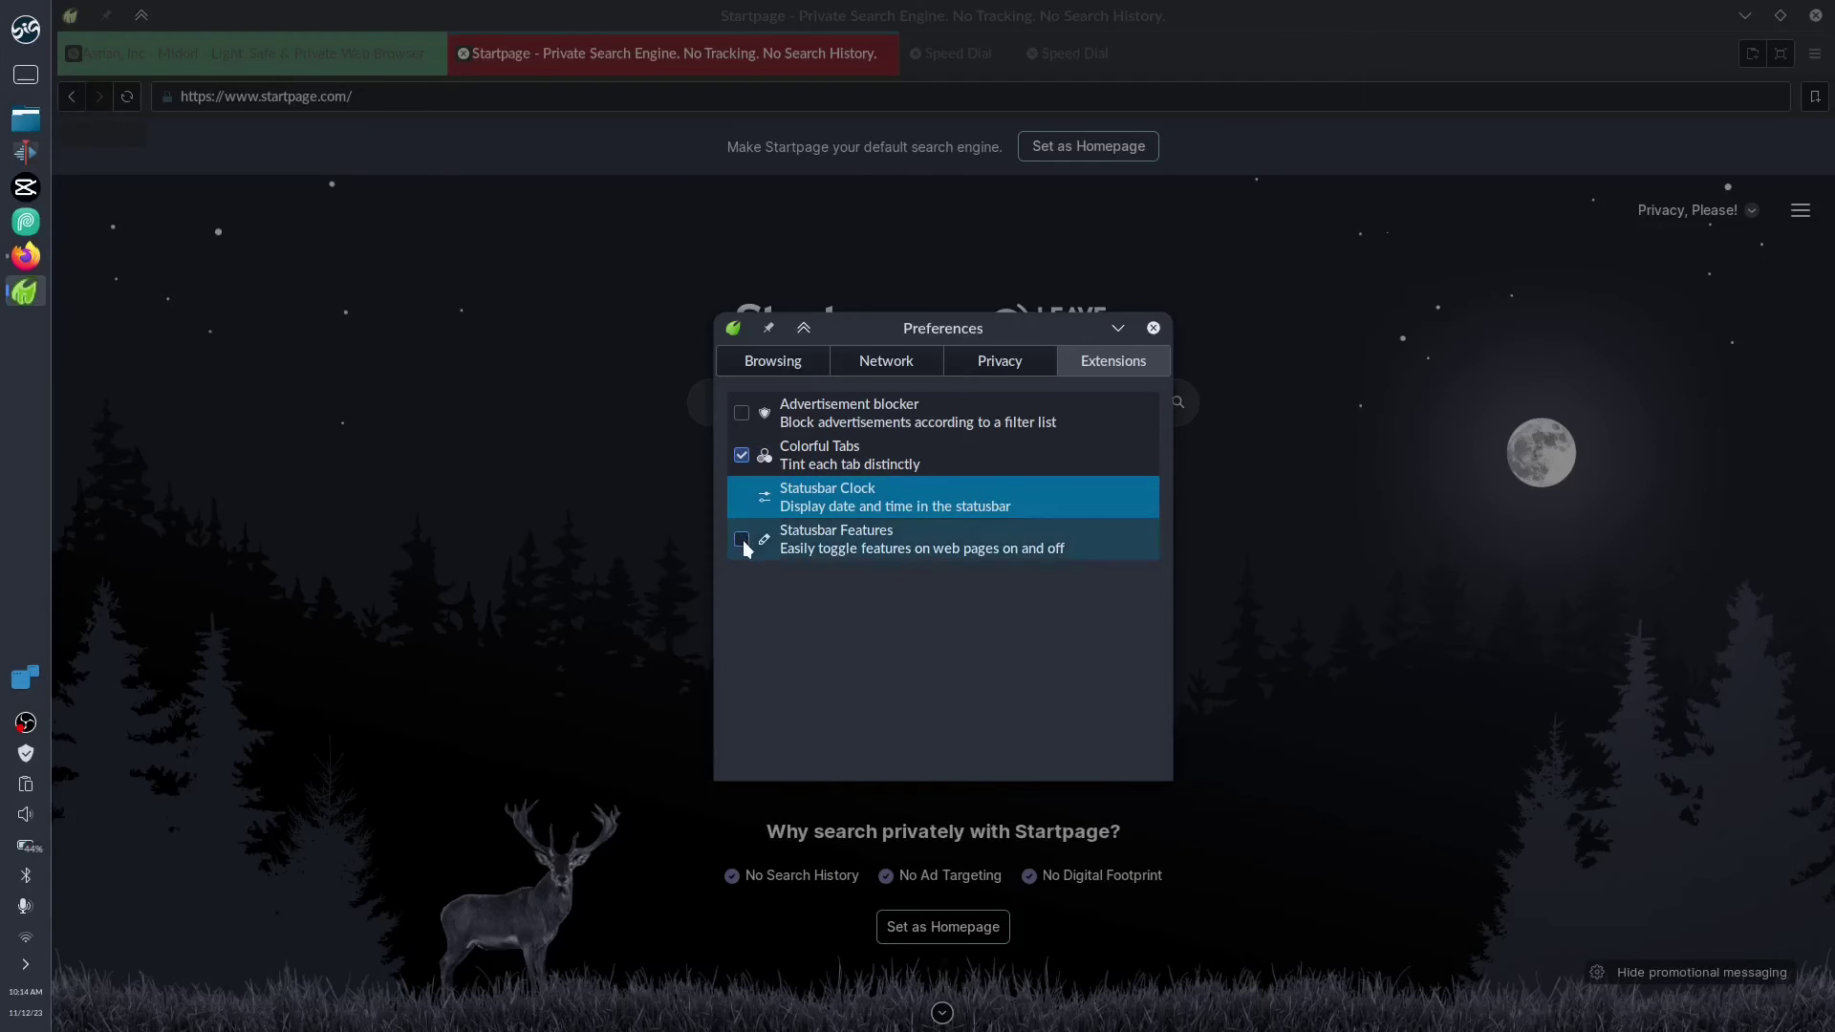
left_click(742, 541)
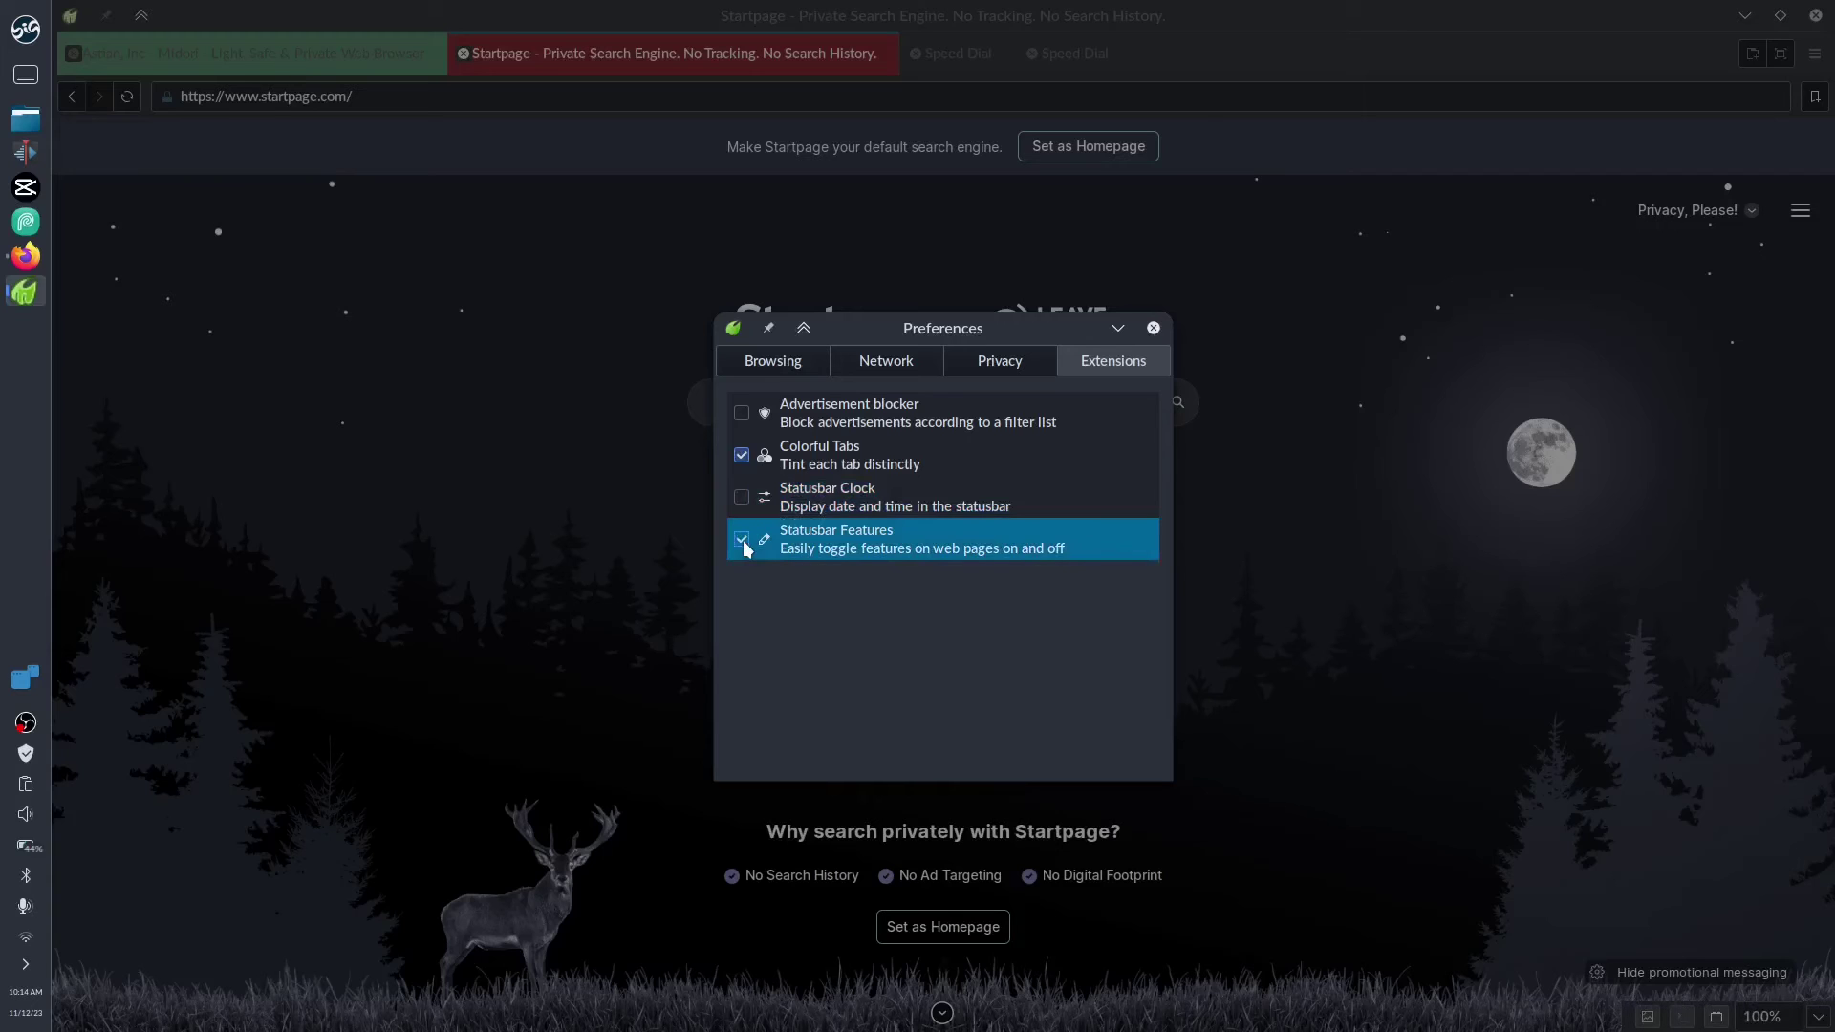
left_click(742, 541)
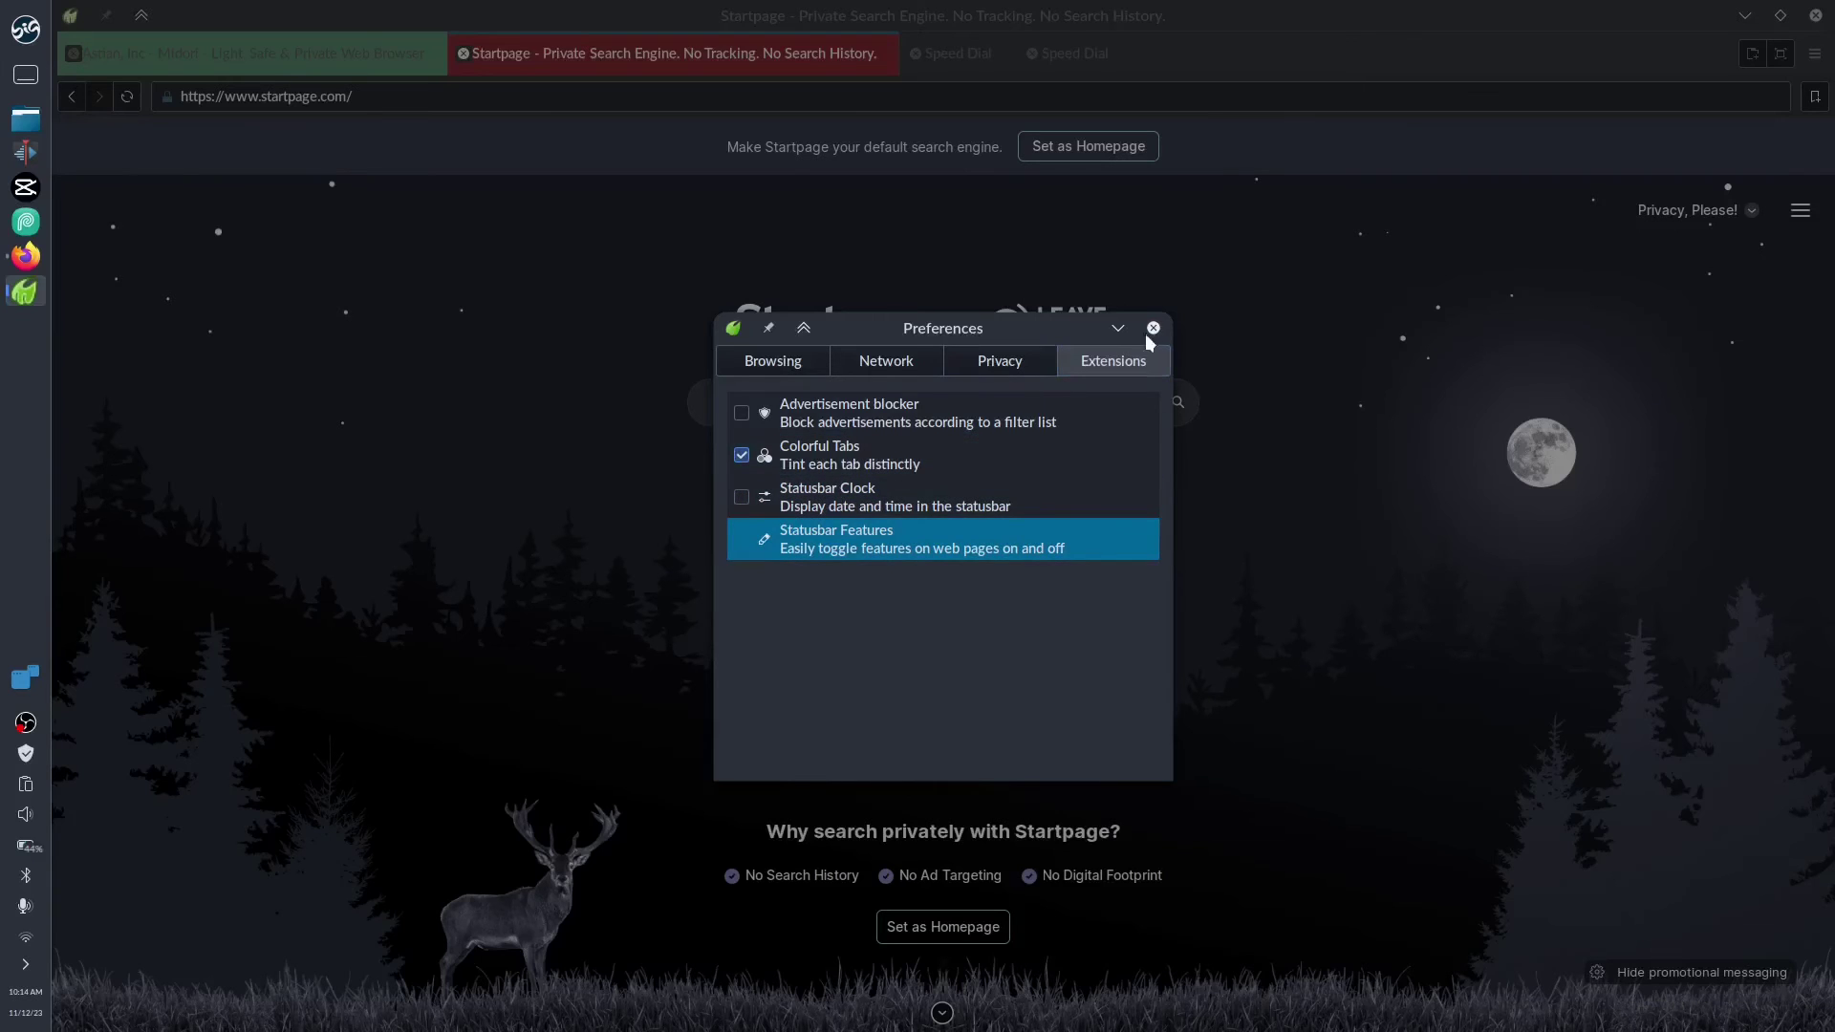
left_click(770, 362)
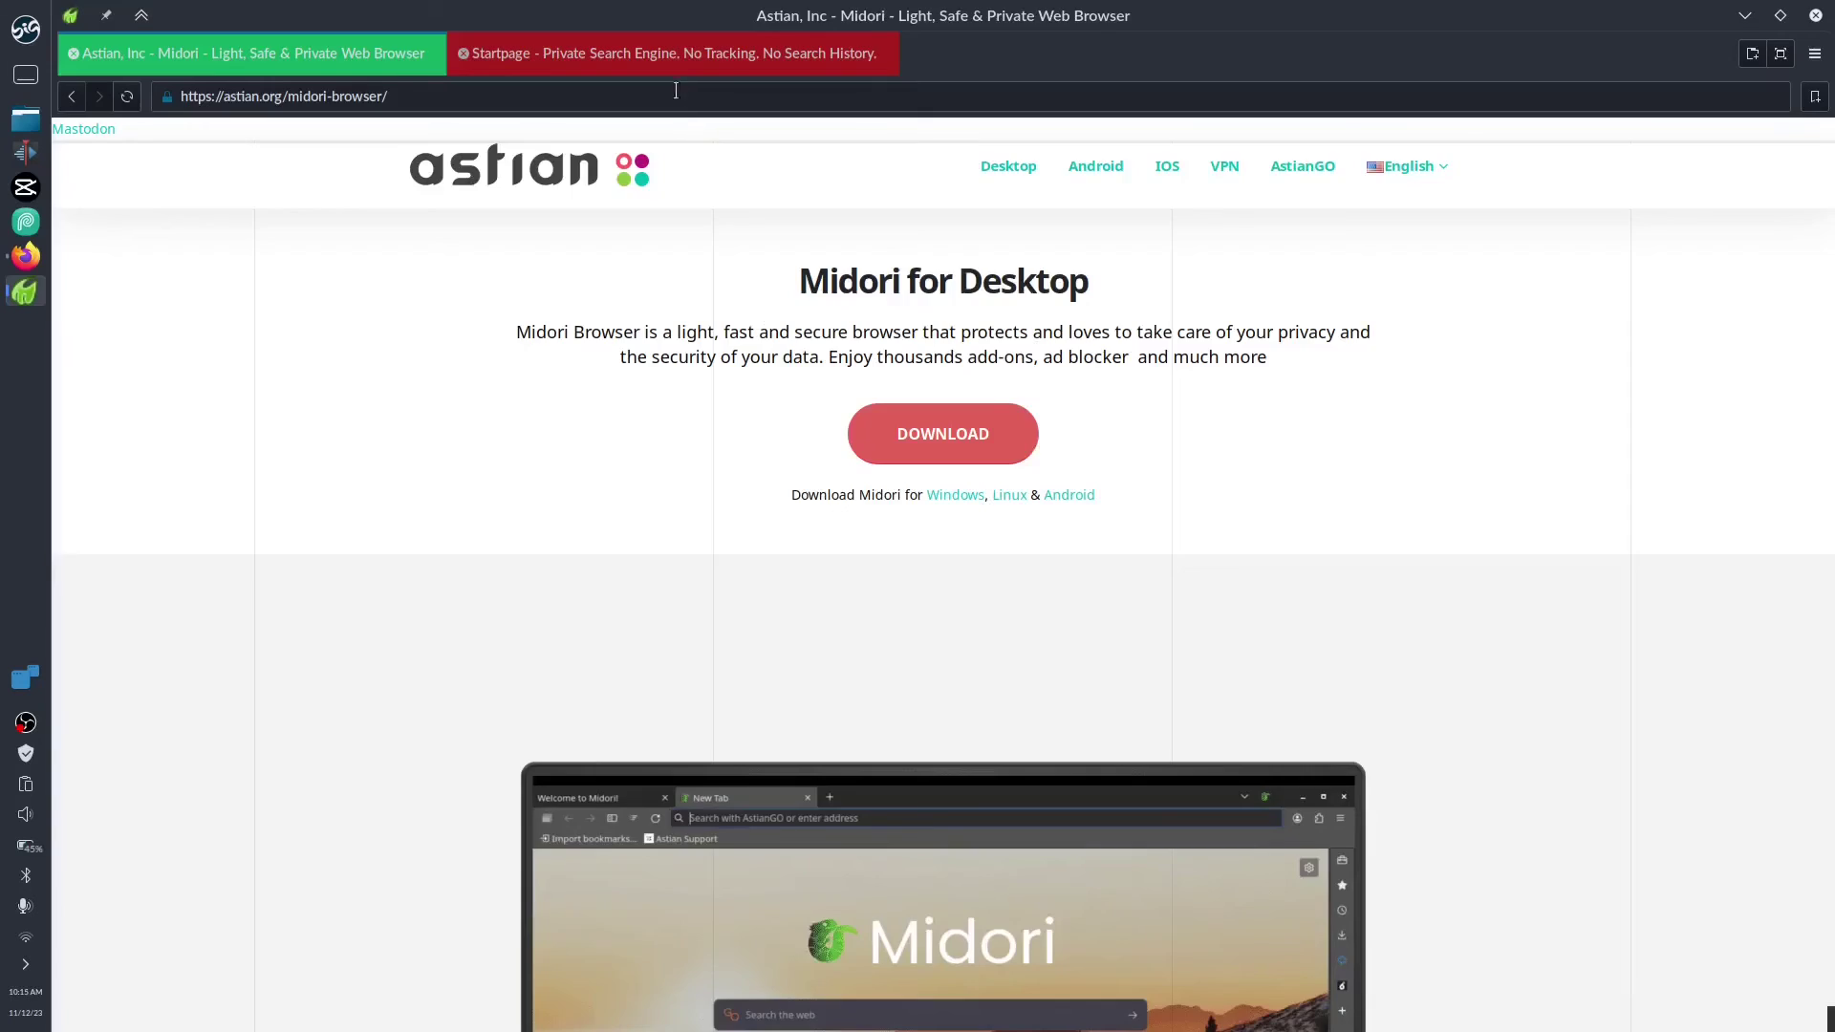
Visit the Startpage and Astian tabs, then open a new tab with 'midori web browser' results
left_click(669, 53)
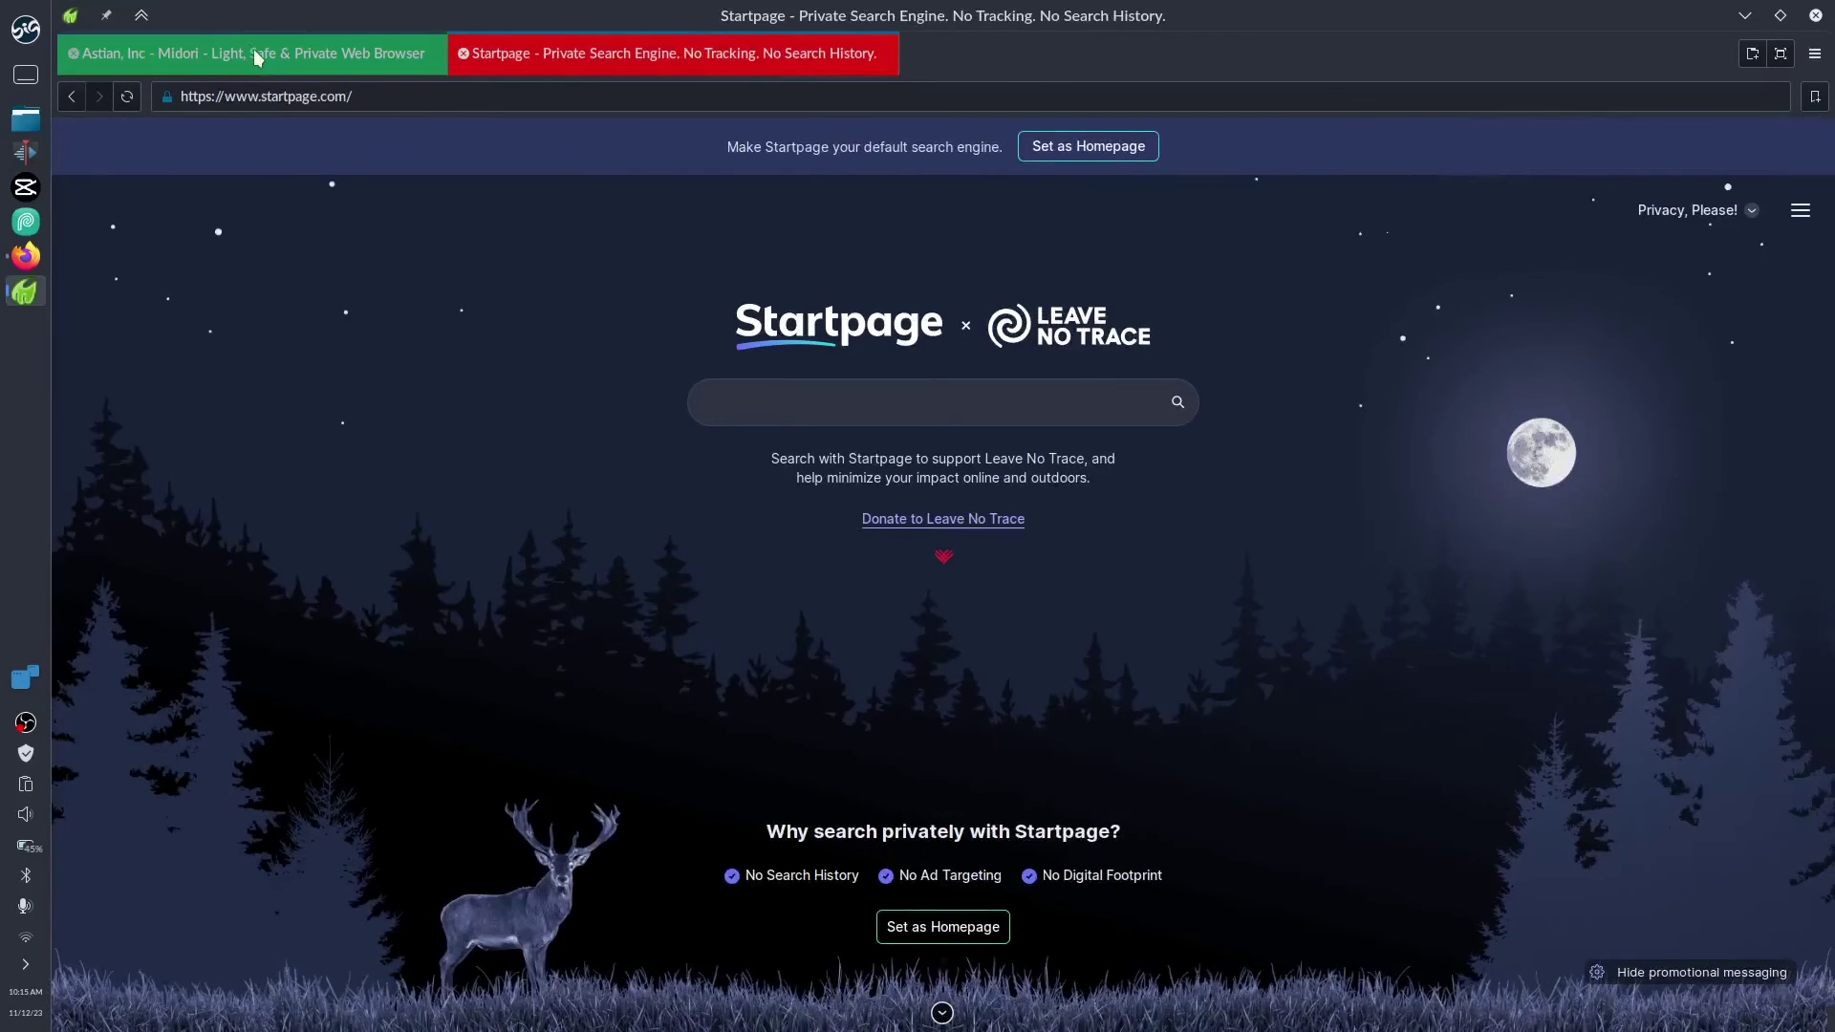
left_click(254, 52)
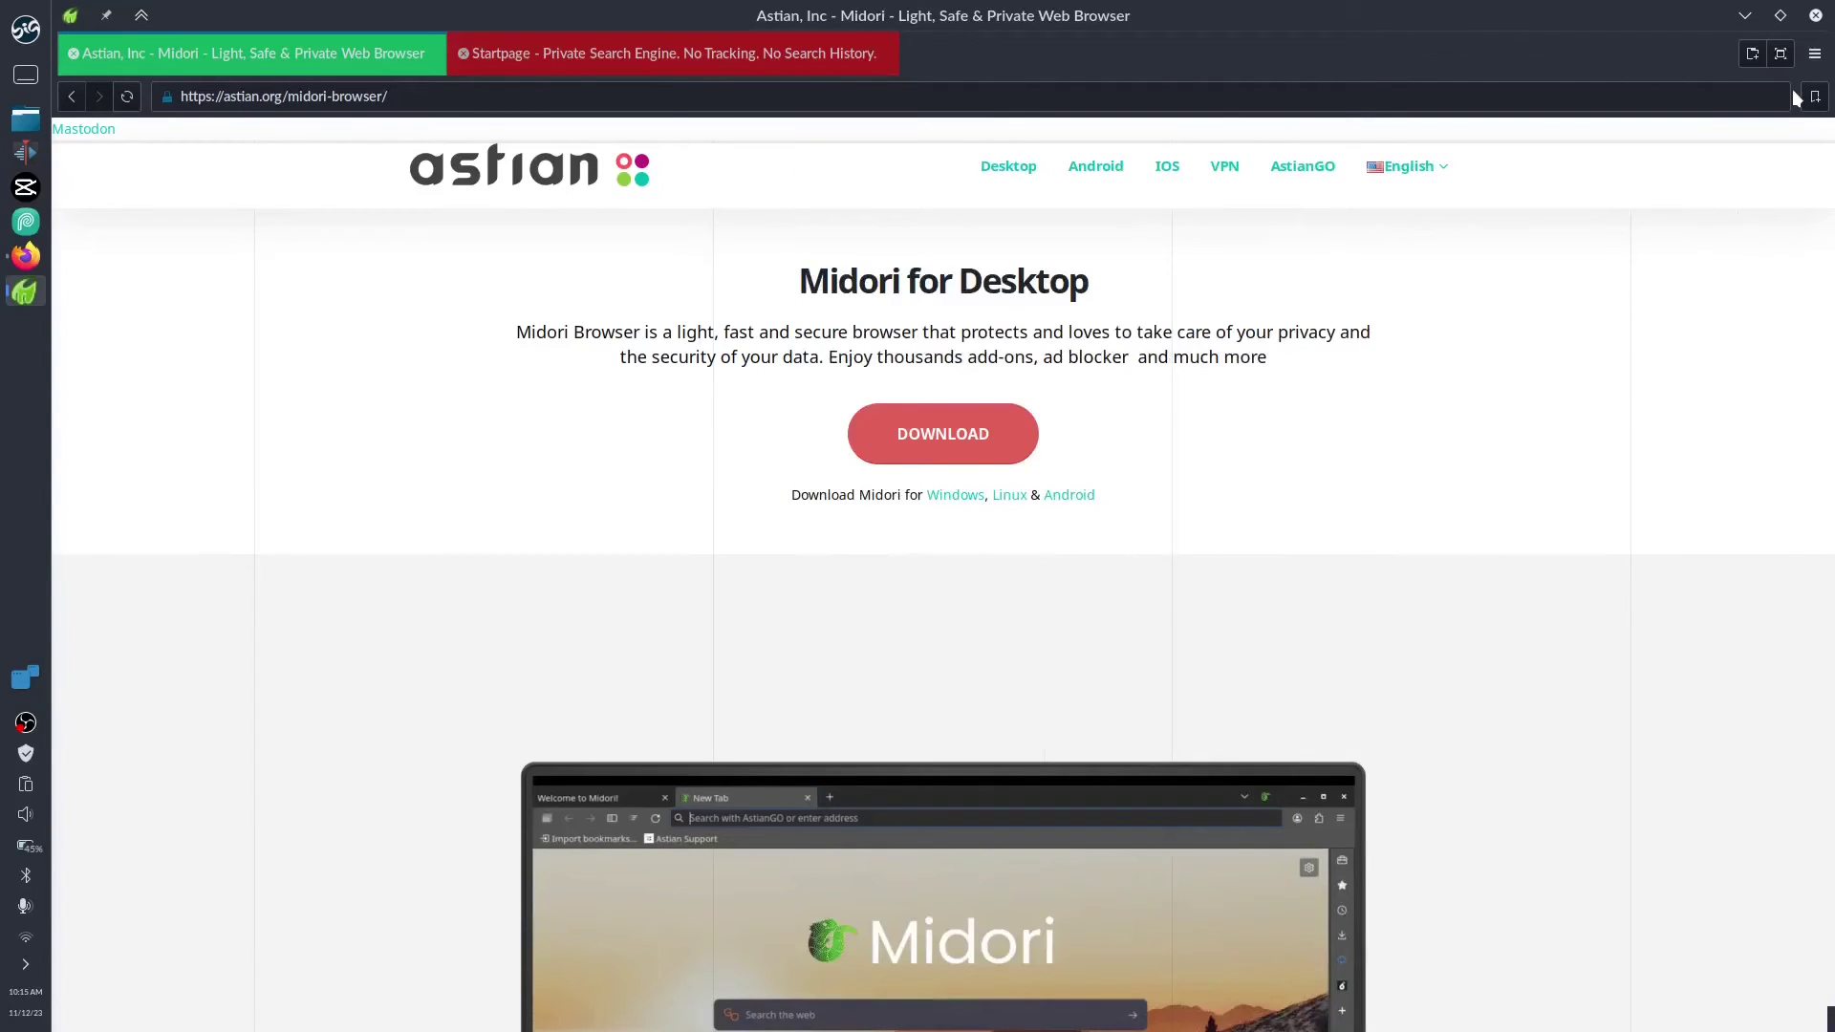
left_click(1752, 55)
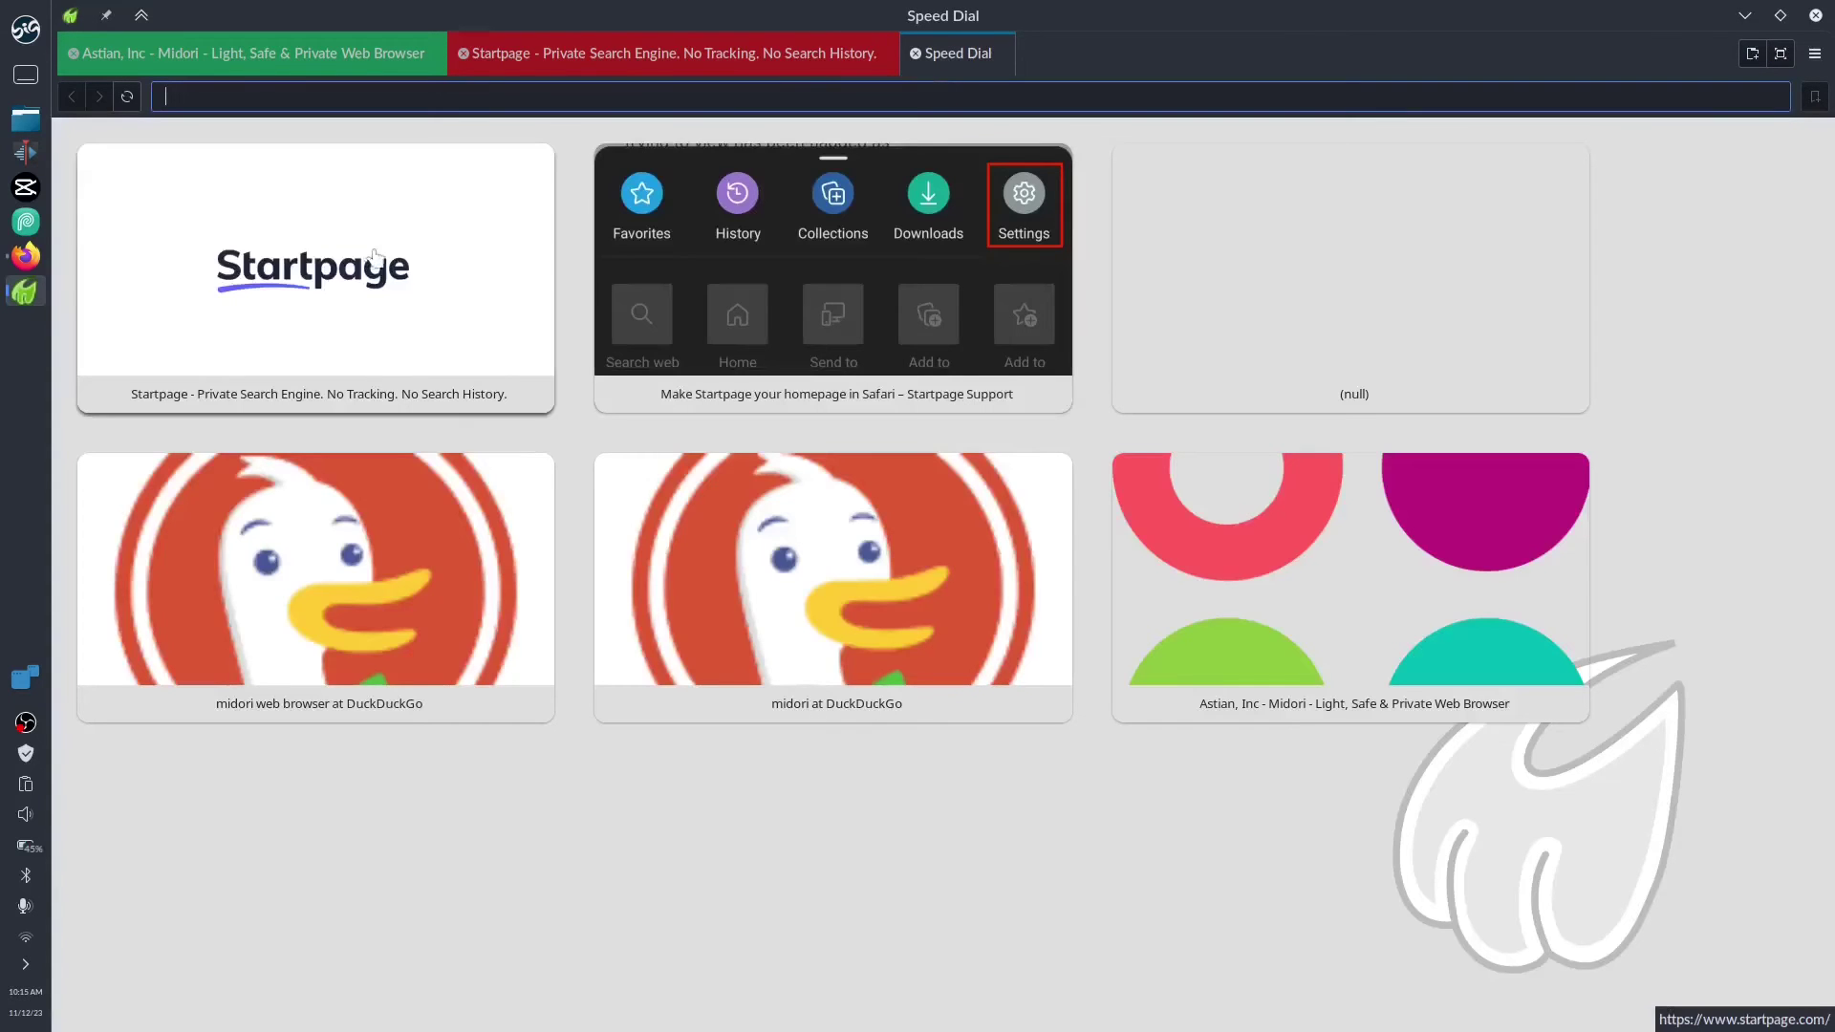
left_click(622, 275)
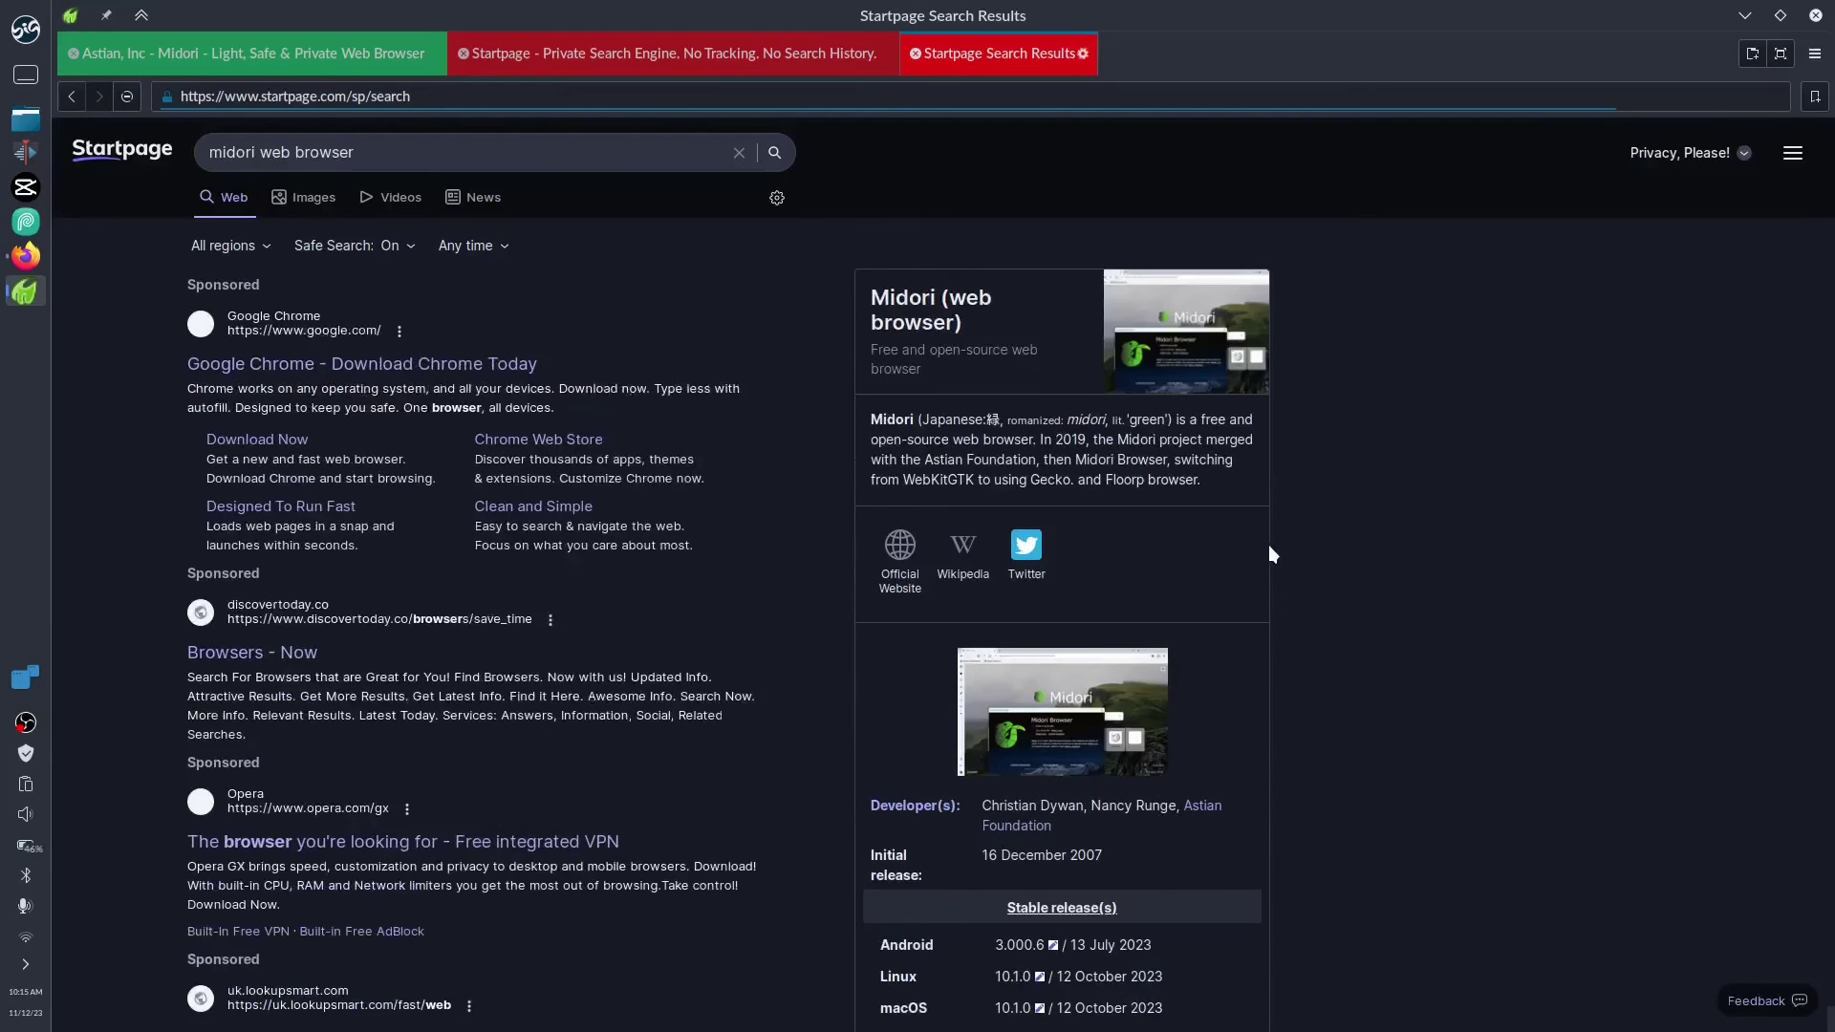
Scroll the search results and open the Wikipedia article on Midori
scroll(1407, 540, "down", 2)
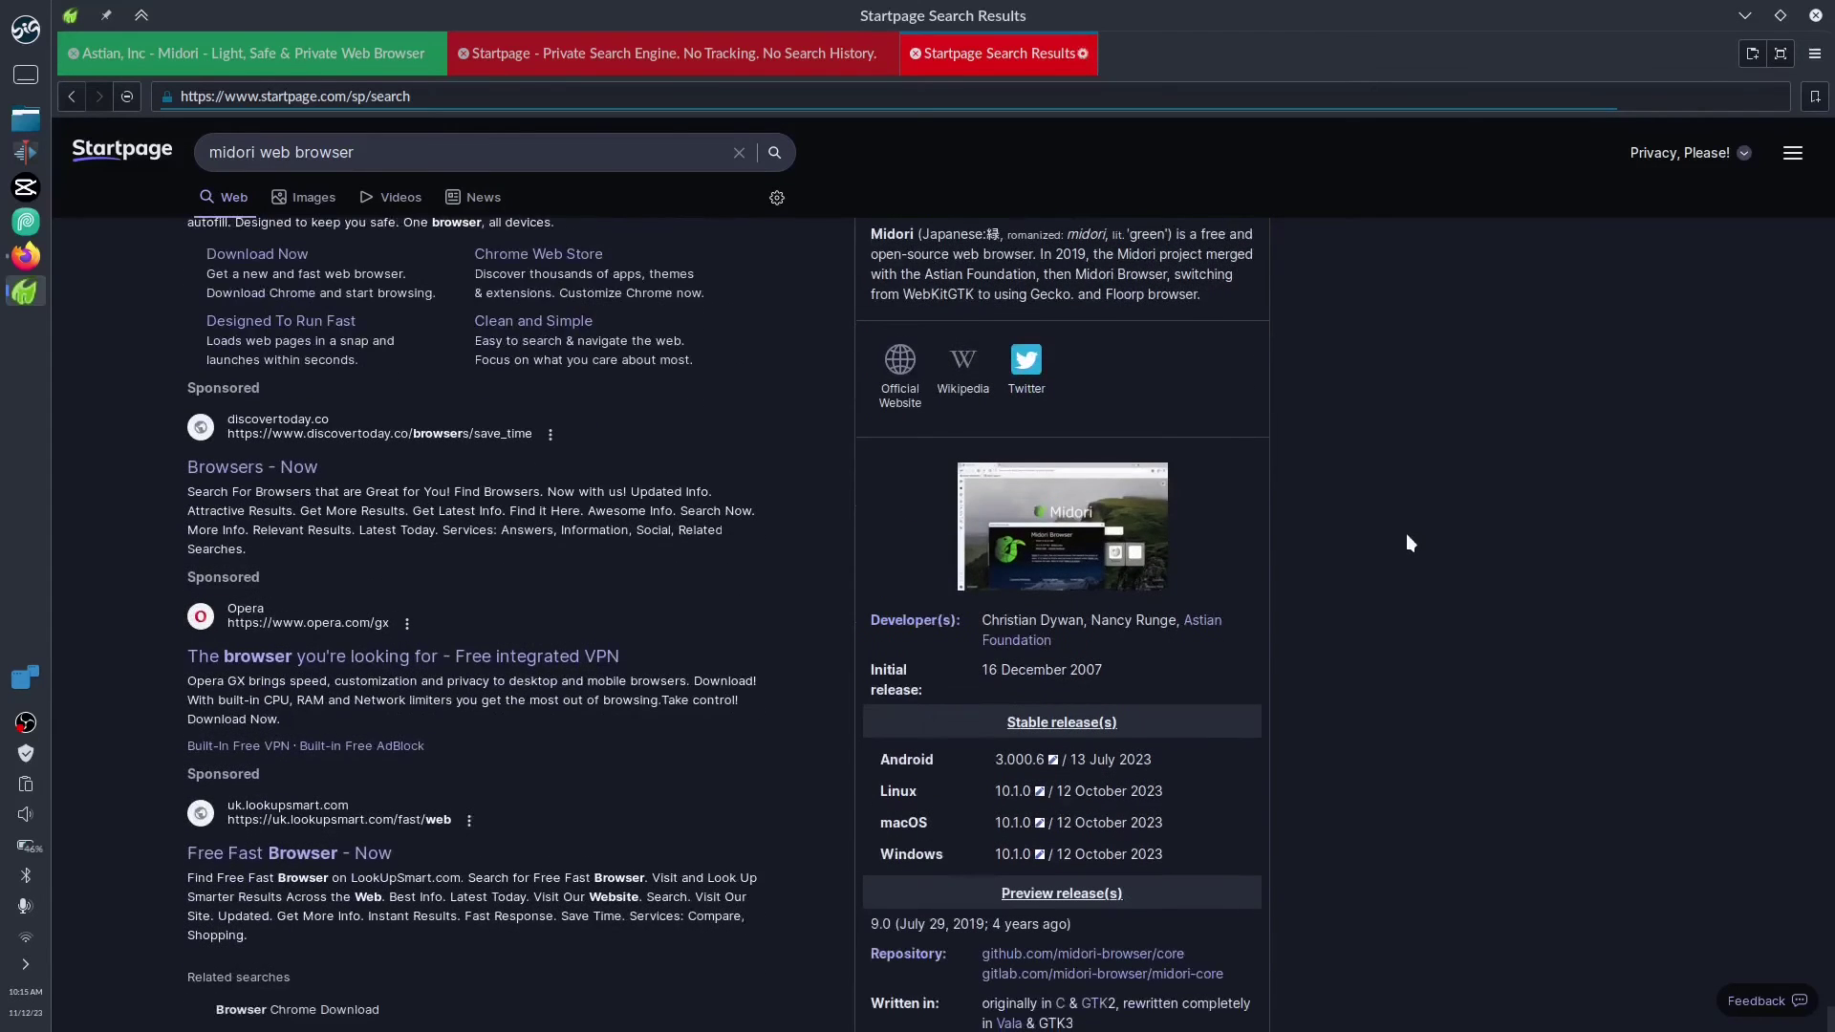
scroll(1391, 523, "down", 2)
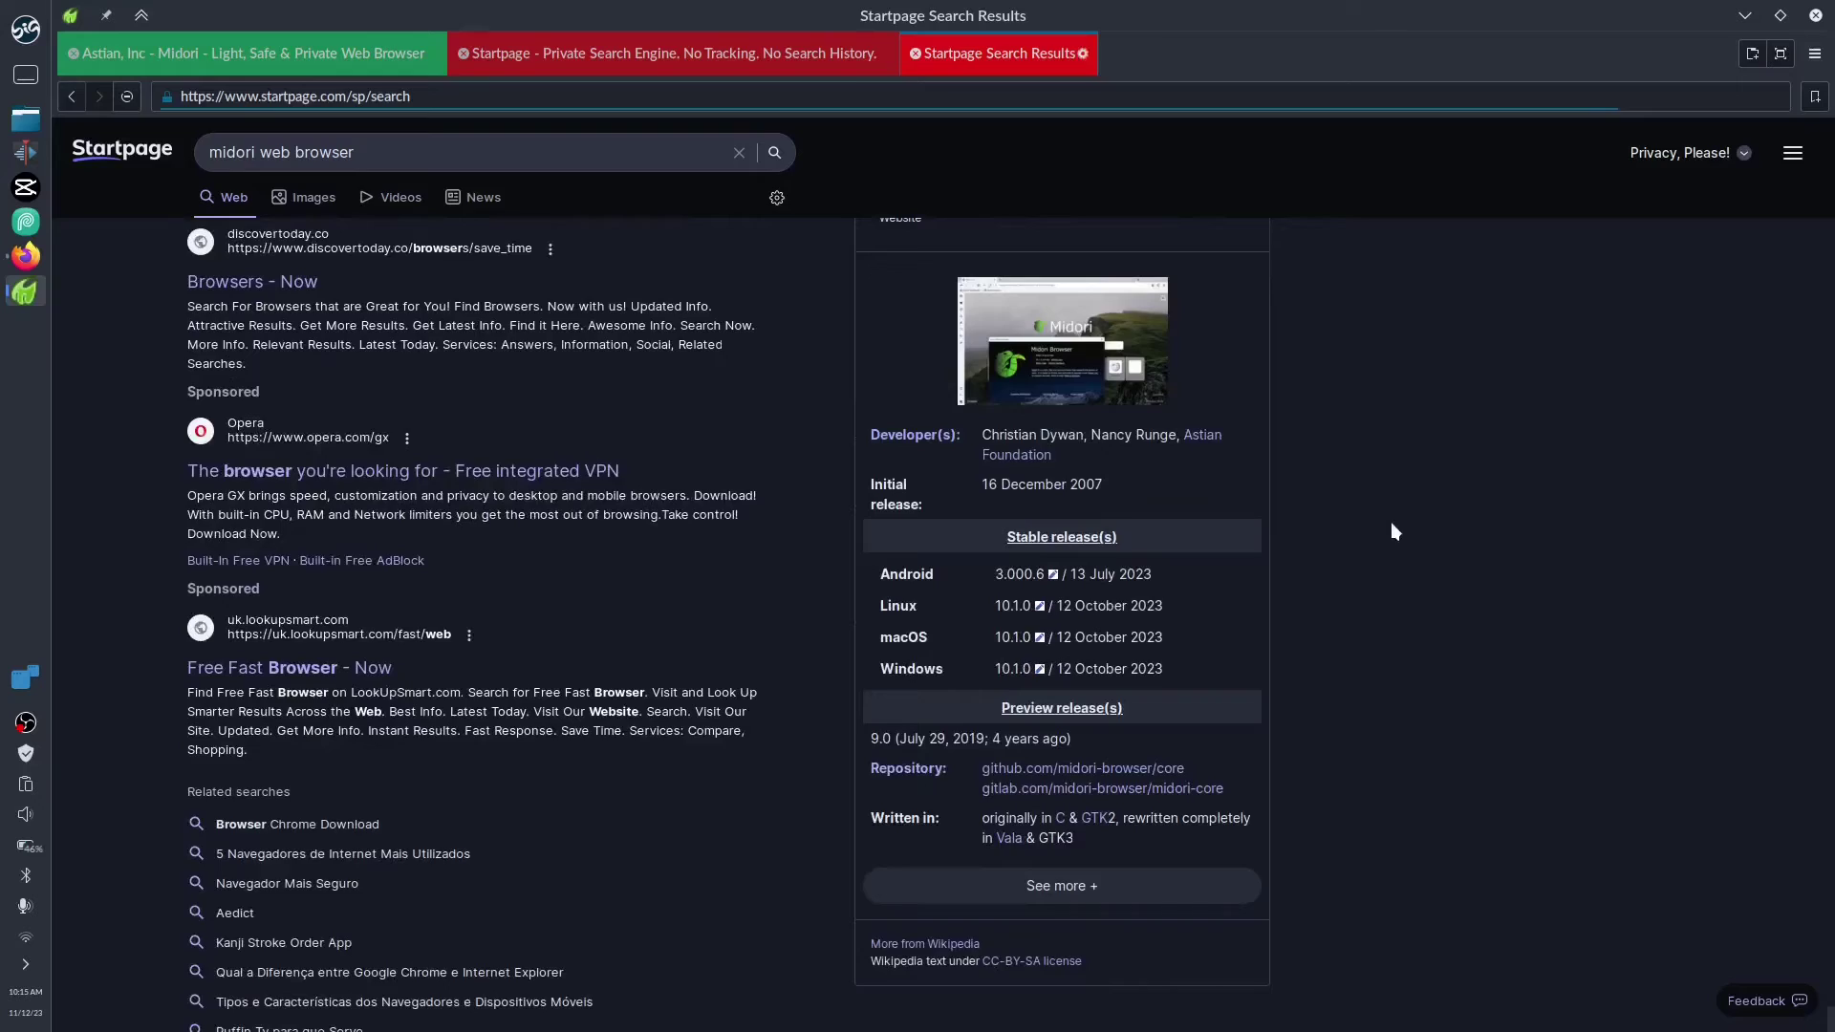
left_click(1266, 525)
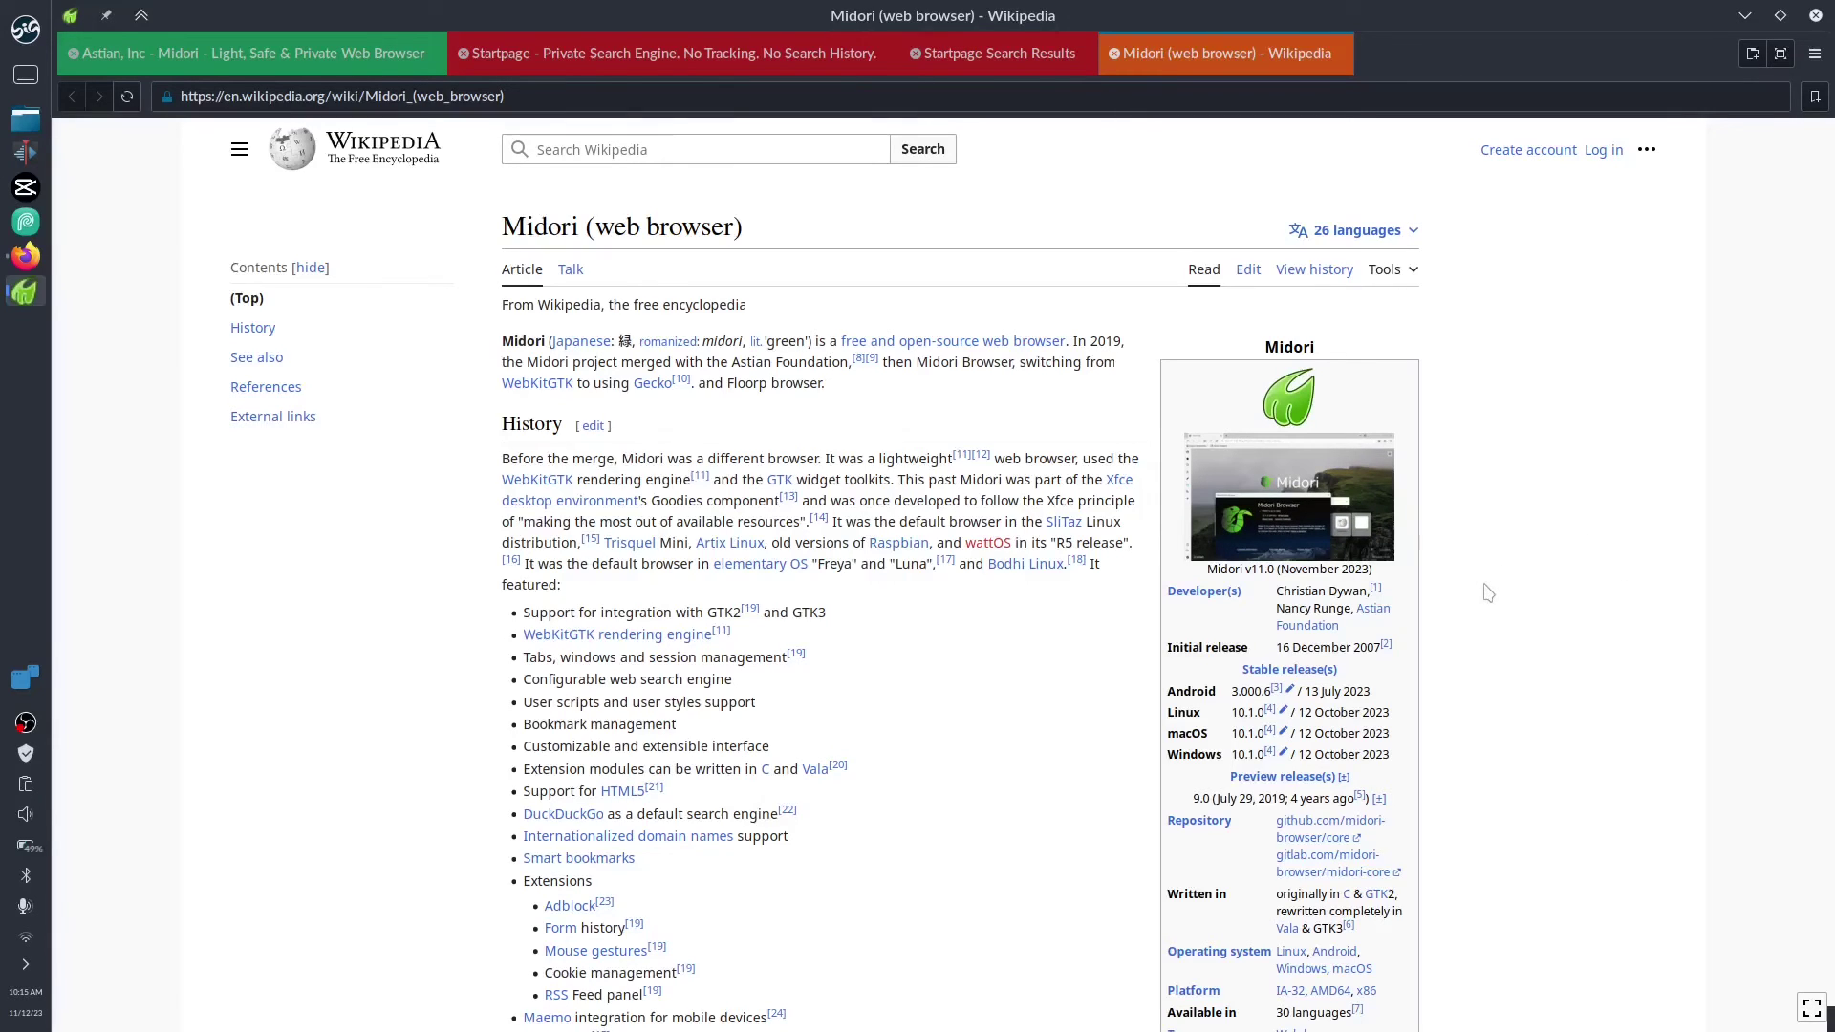
Zoom the Wikipedia article in several steps with Ctrl++
key("ctrl+plus")
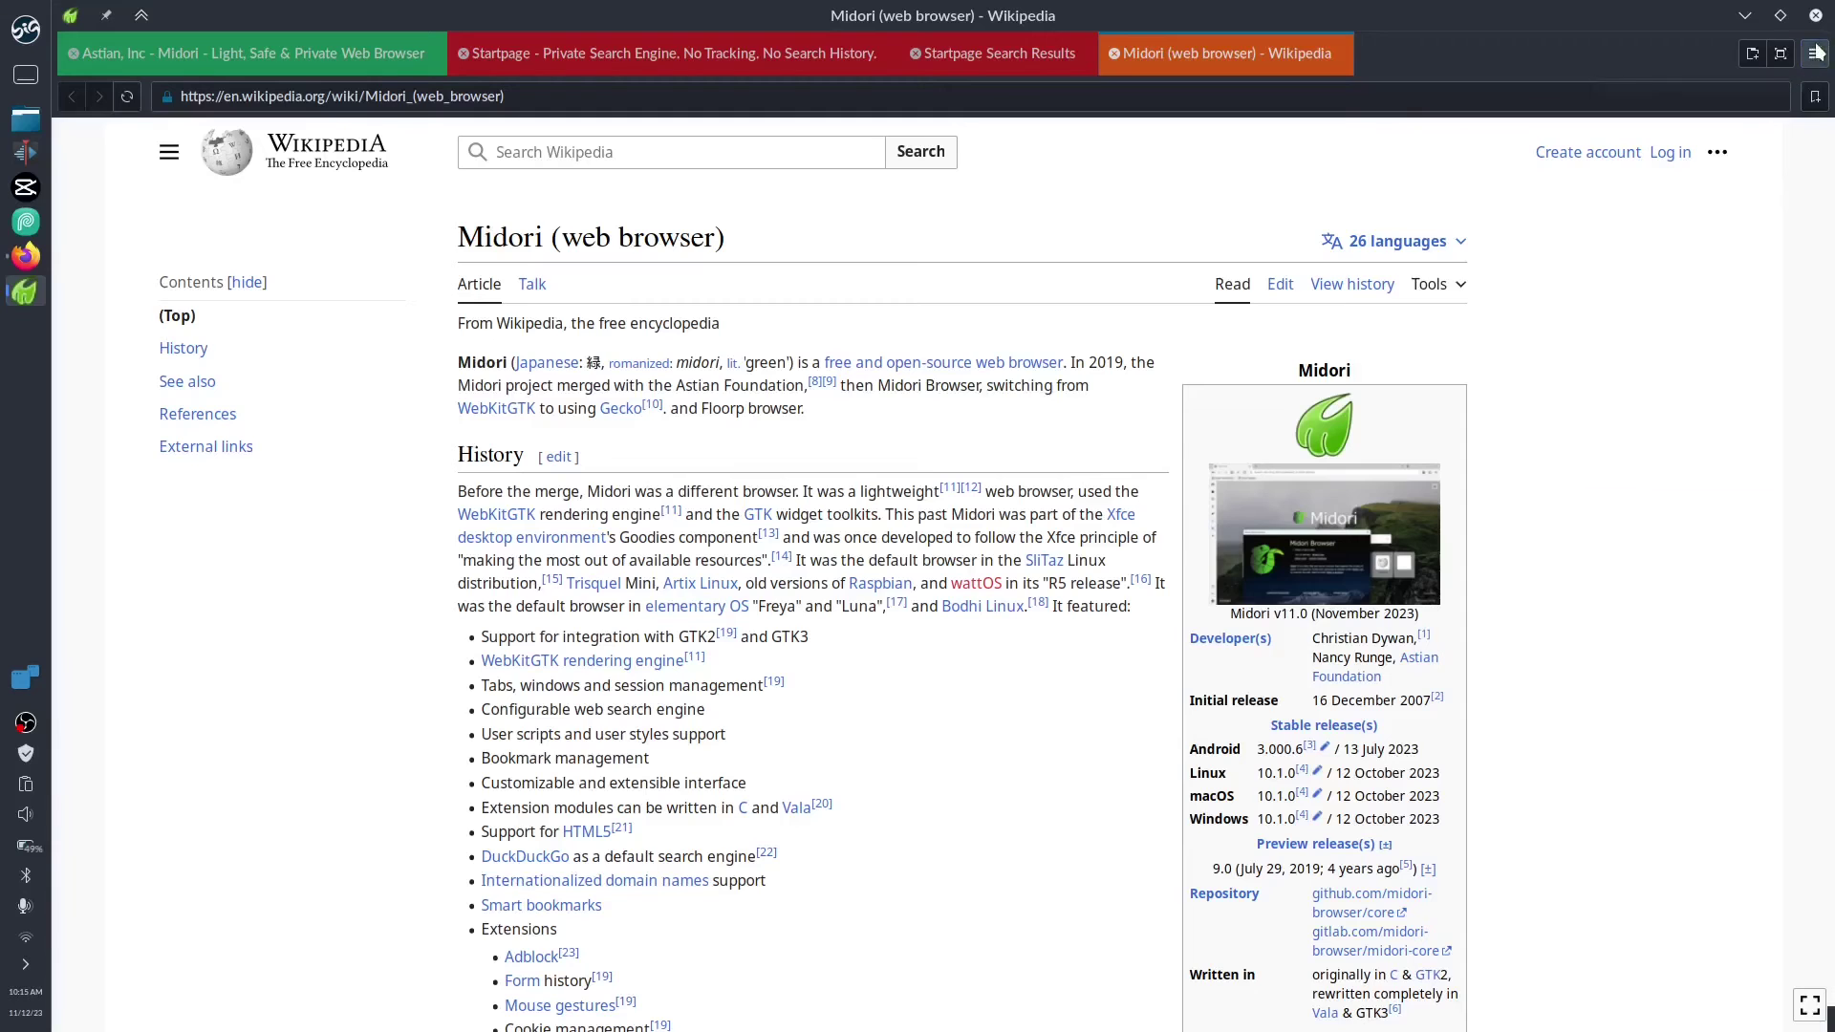
left_click(1815, 52)
key("Escape")
key("ctrl+plus")
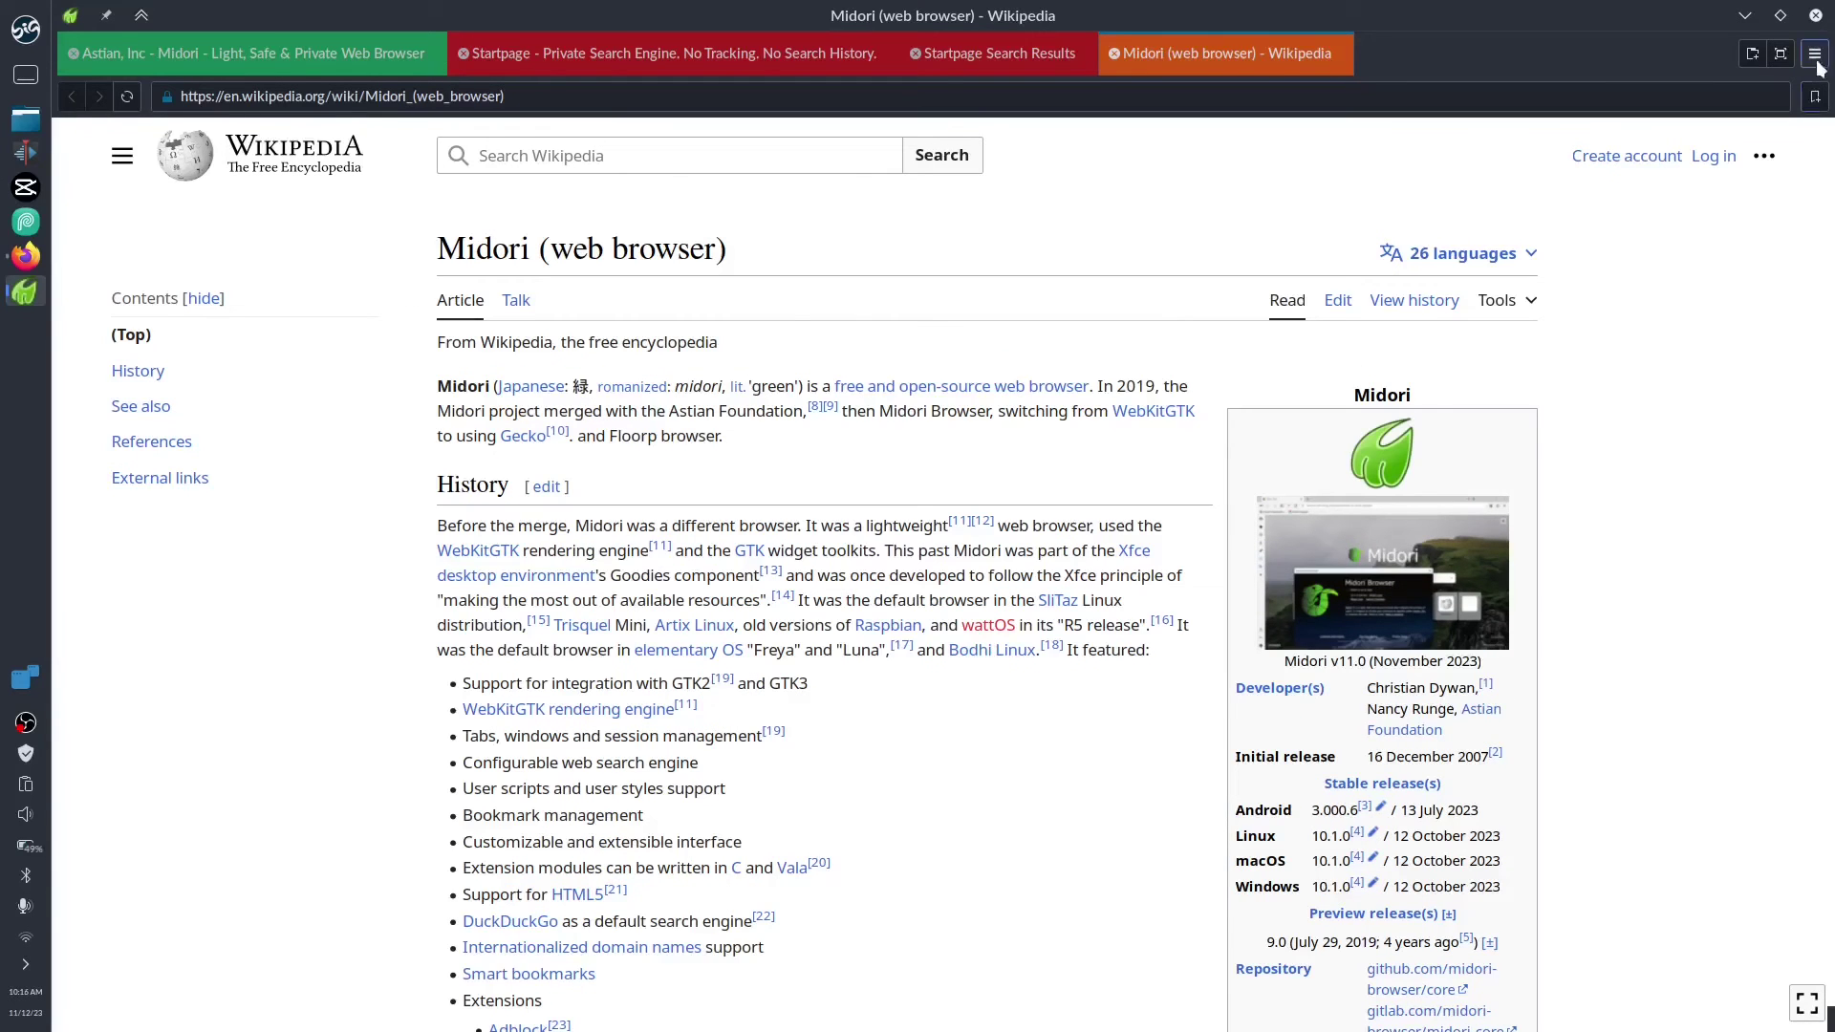
key("F10")
key("Escape")
key("ctrl+plus")
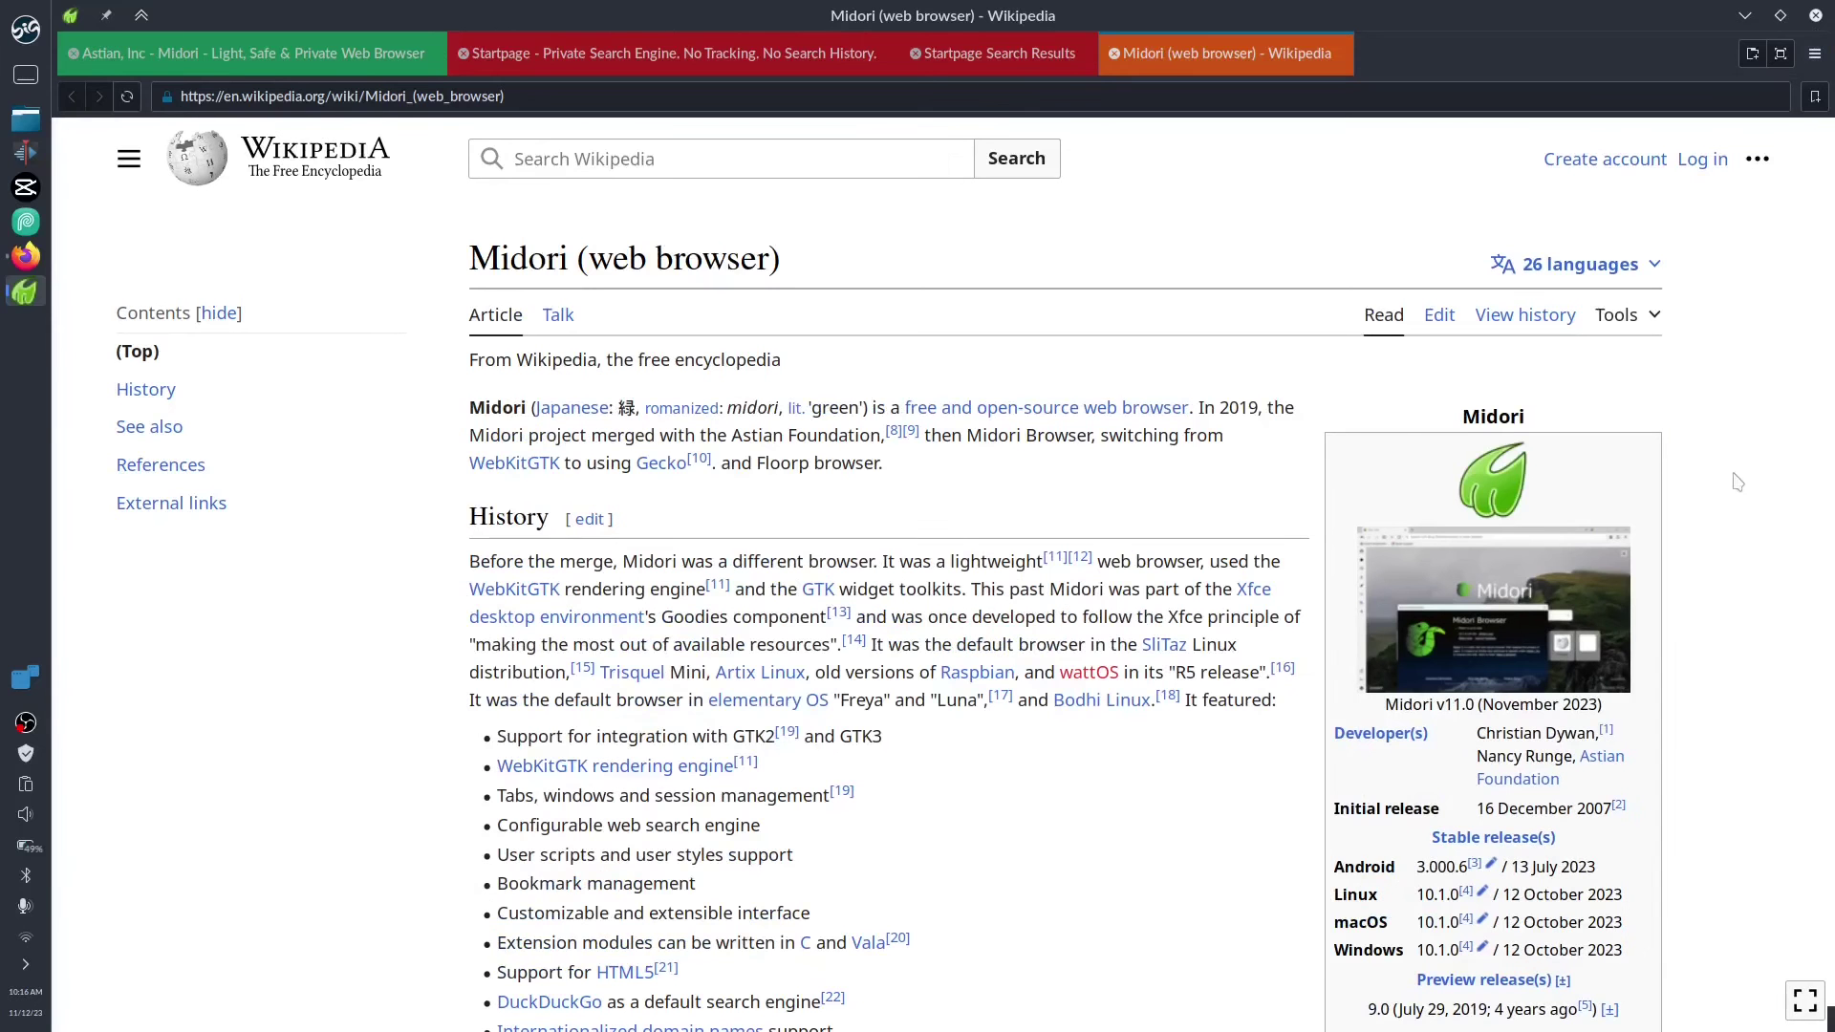
Read through the History section and highlight the 16 December 2007 initial release date
scroll(1763, 592, "down", 1)
scroll(1764, 591, "down", 1)
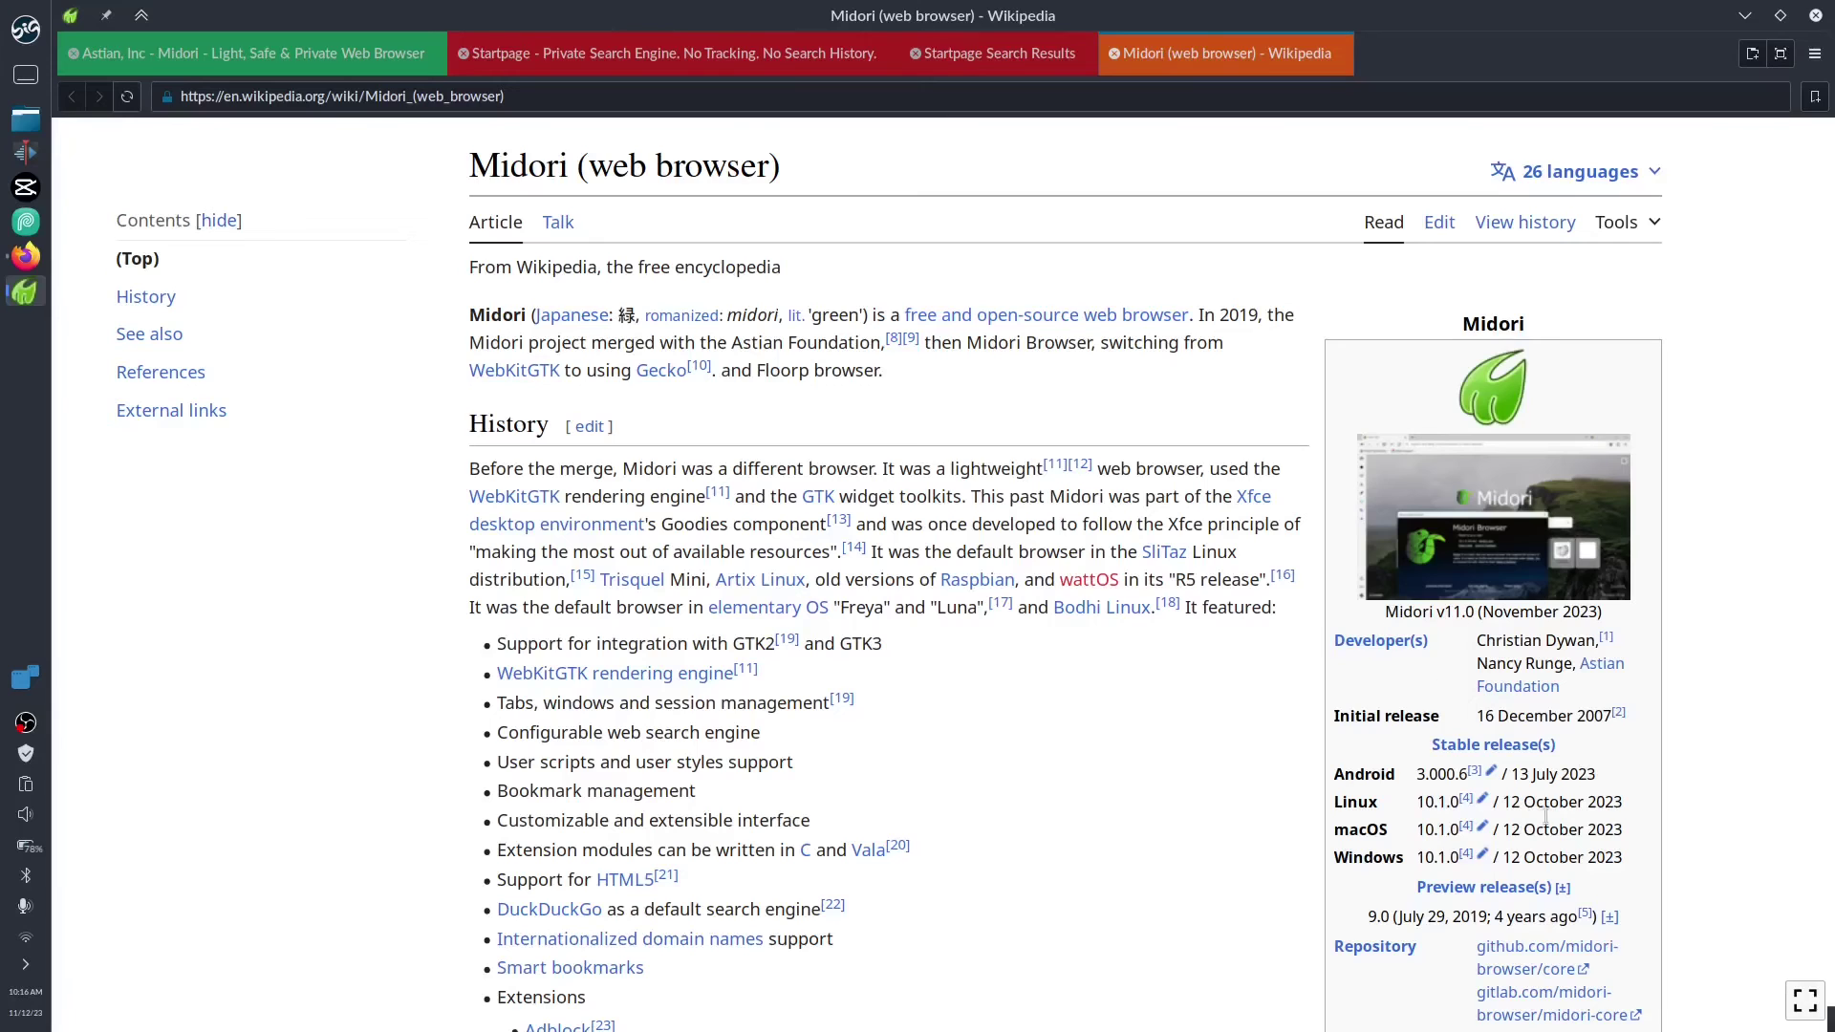
scroll(1706, 812, "down", 2)
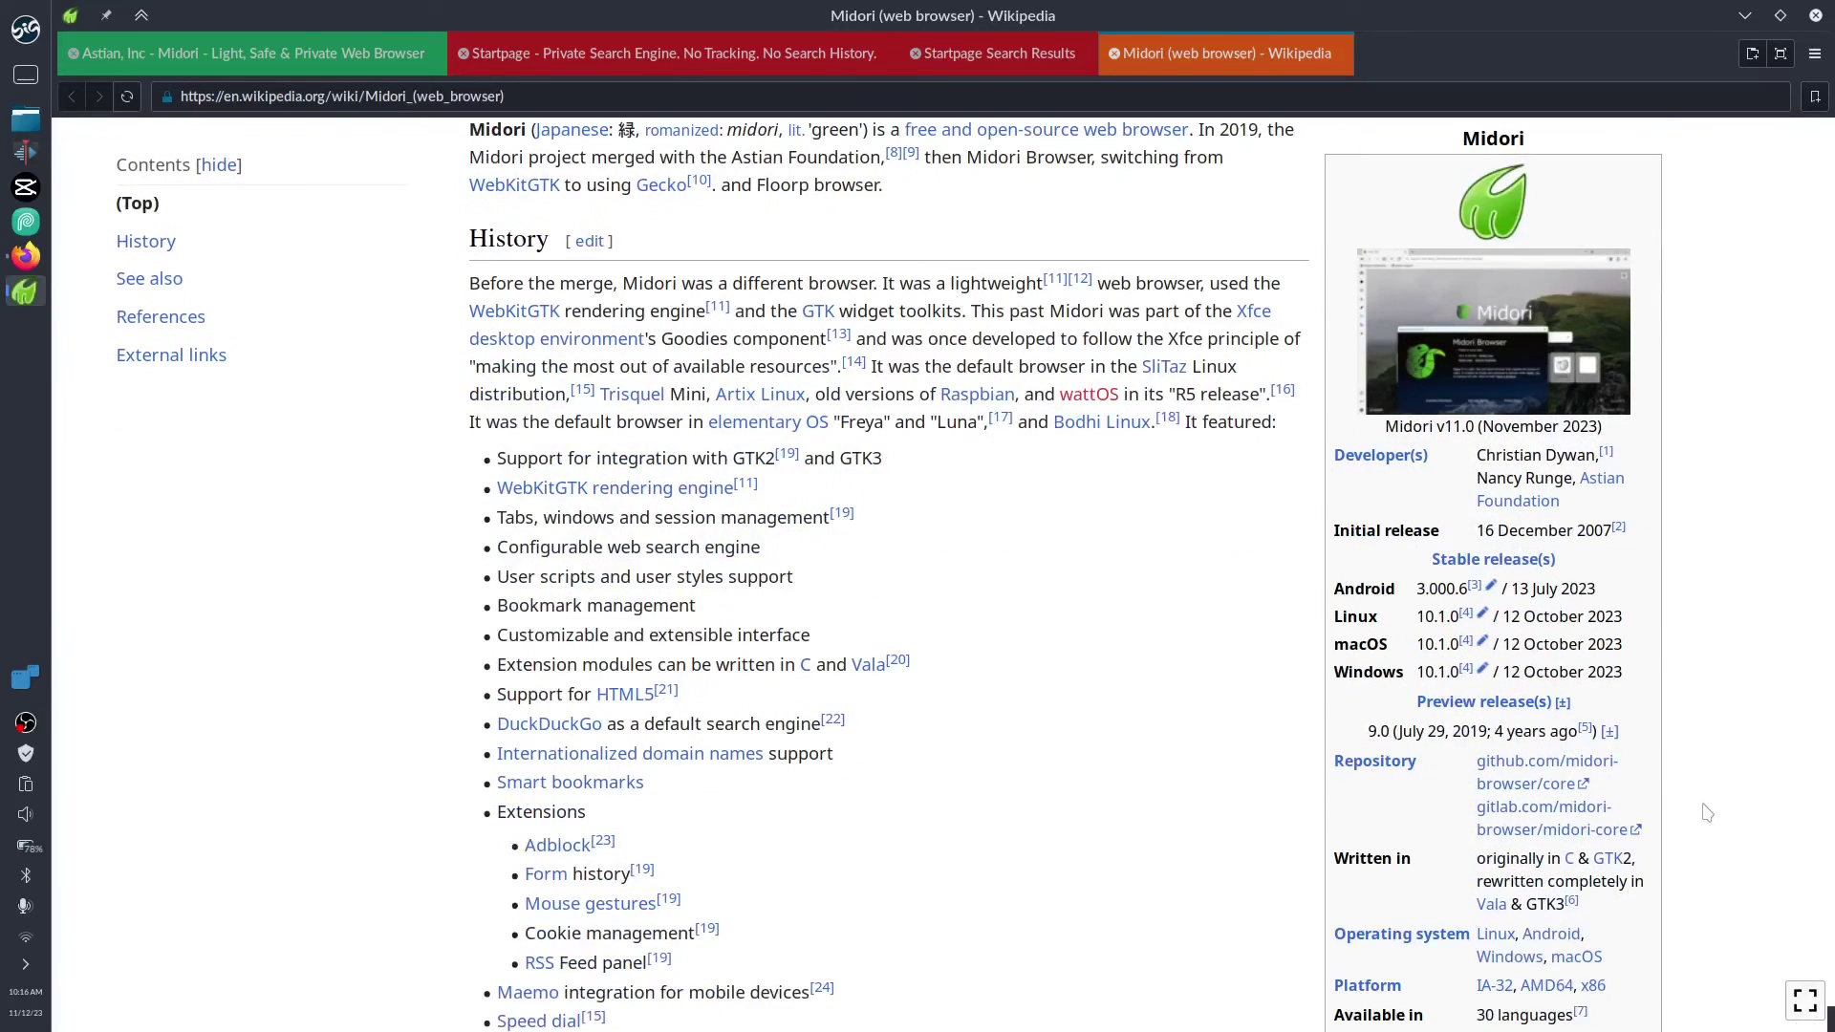
scroll(1706, 810, "down", 3)
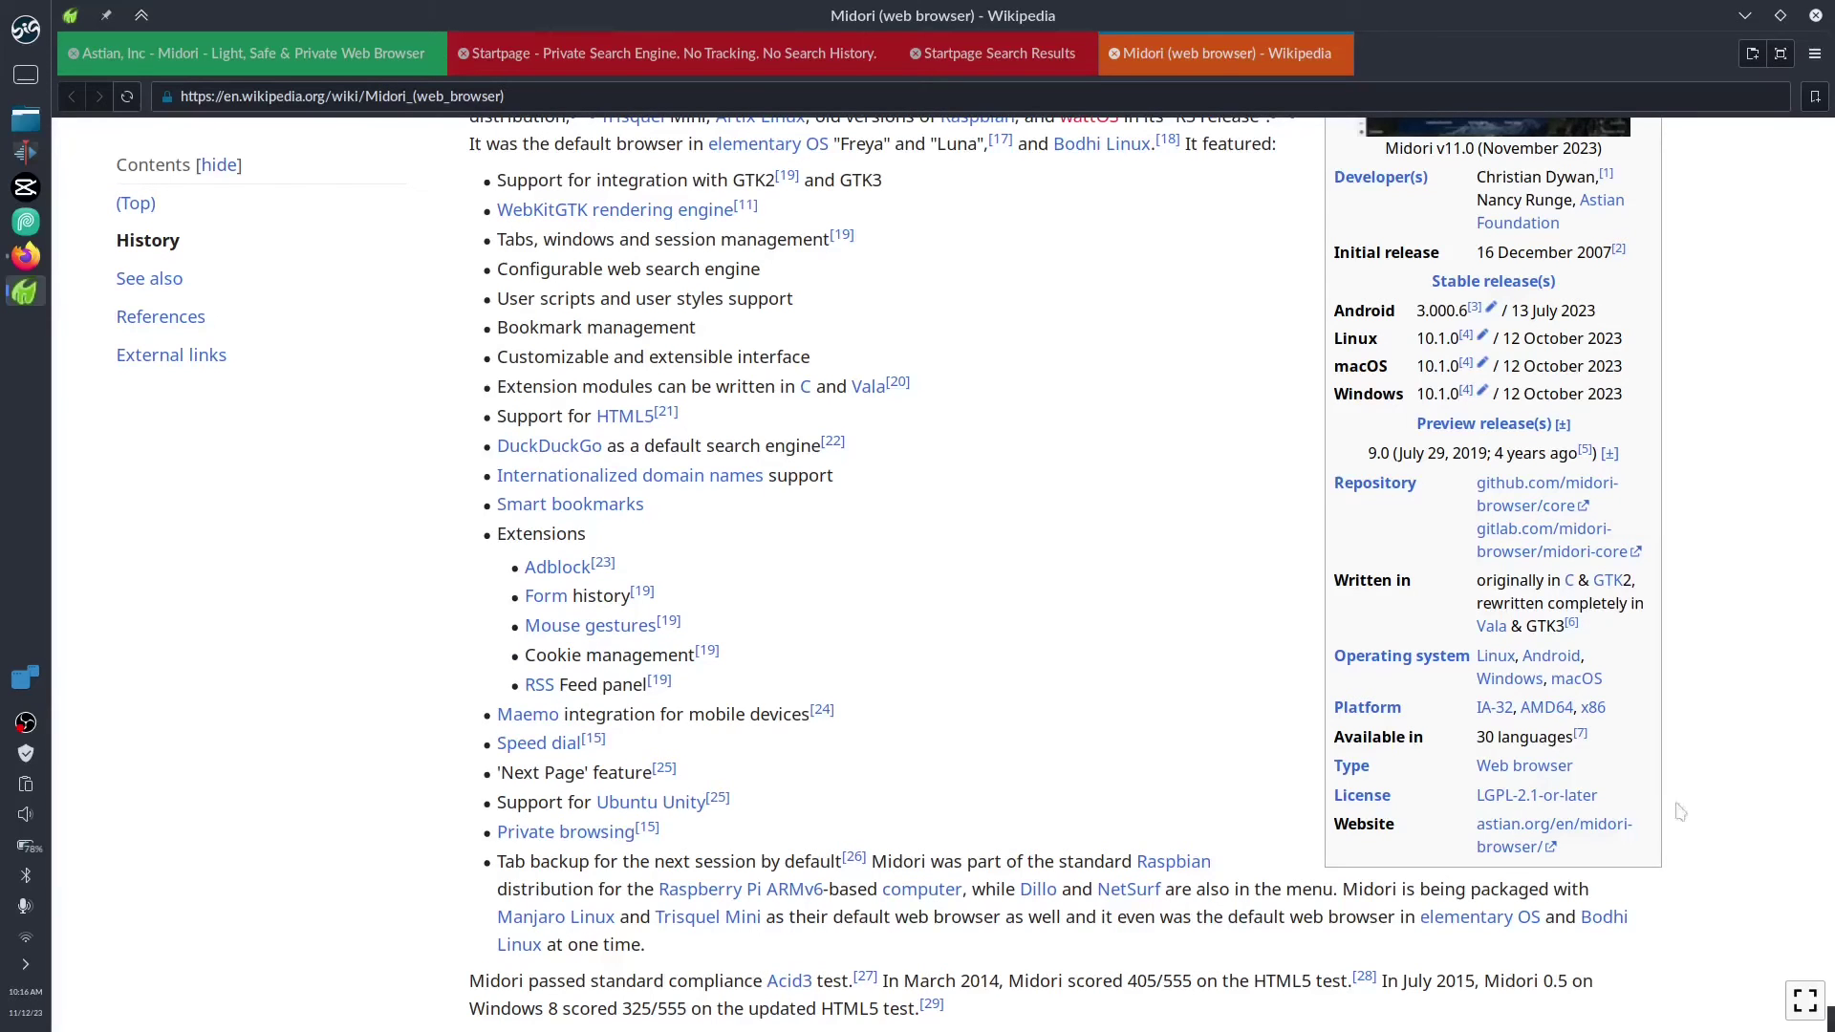
scroll(1031, 765, "down", 4)
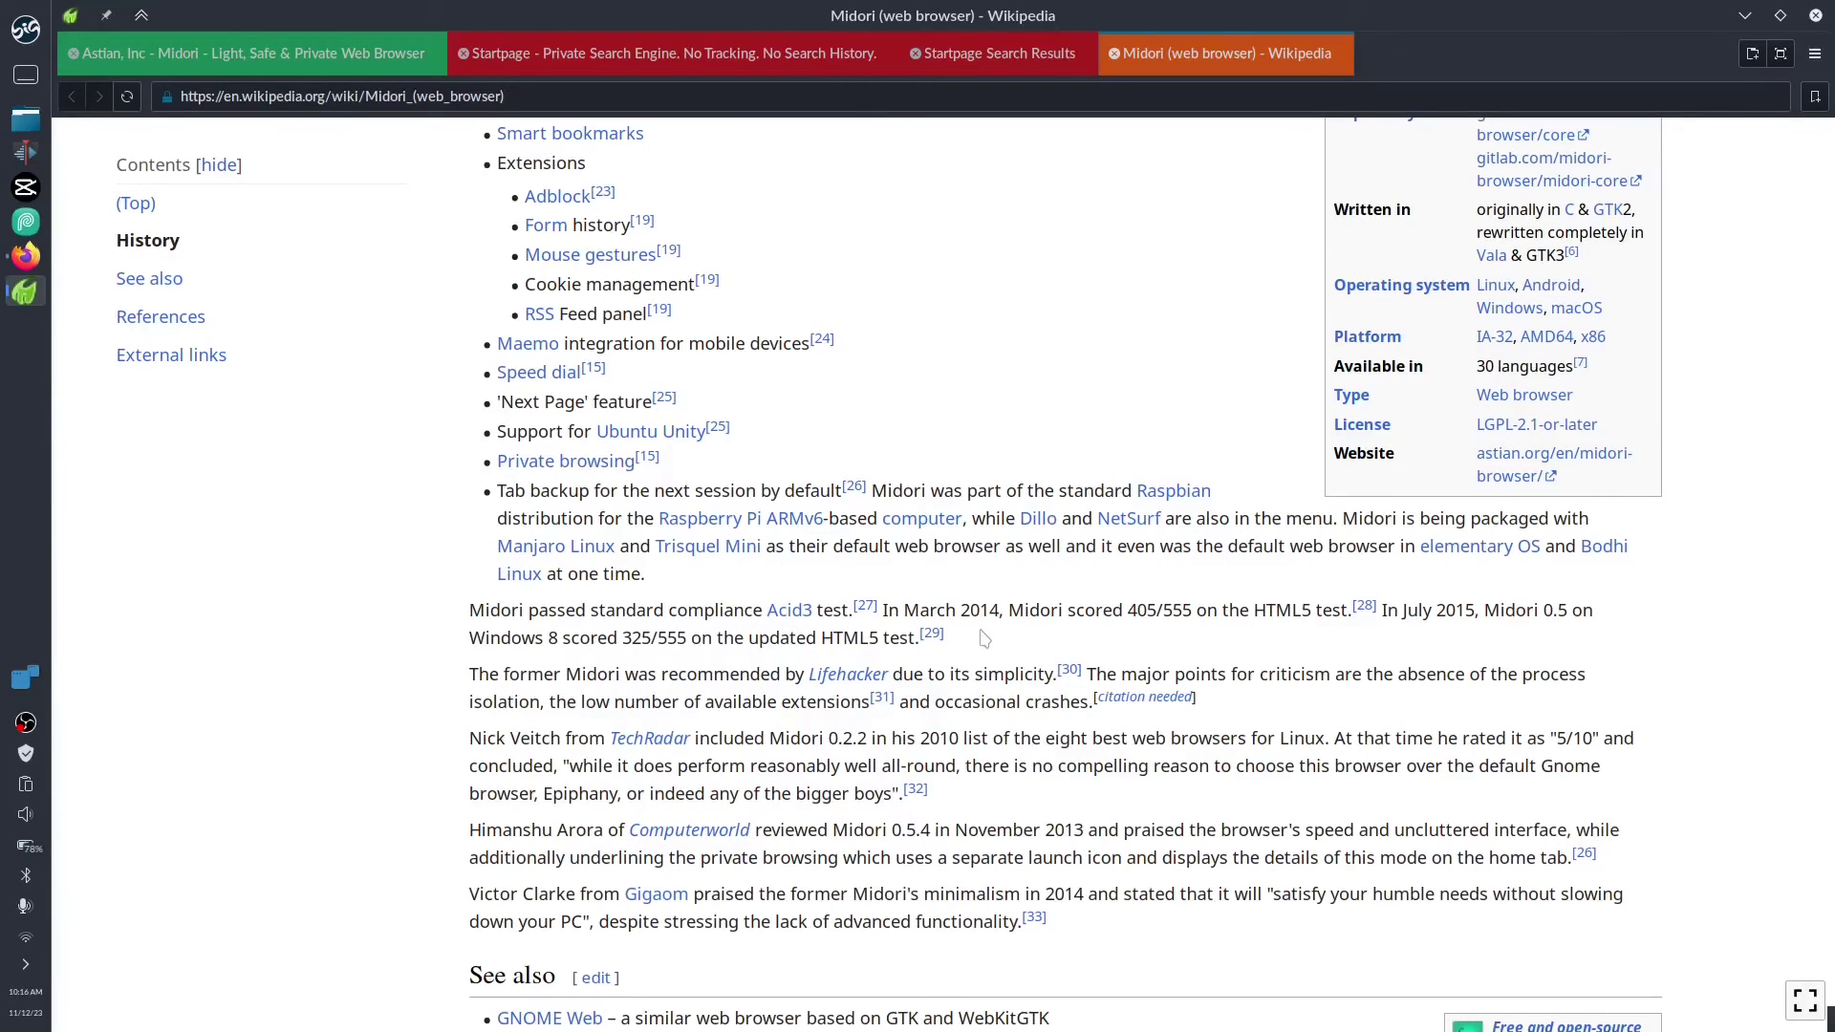
scroll(985, 639, "up", 6)
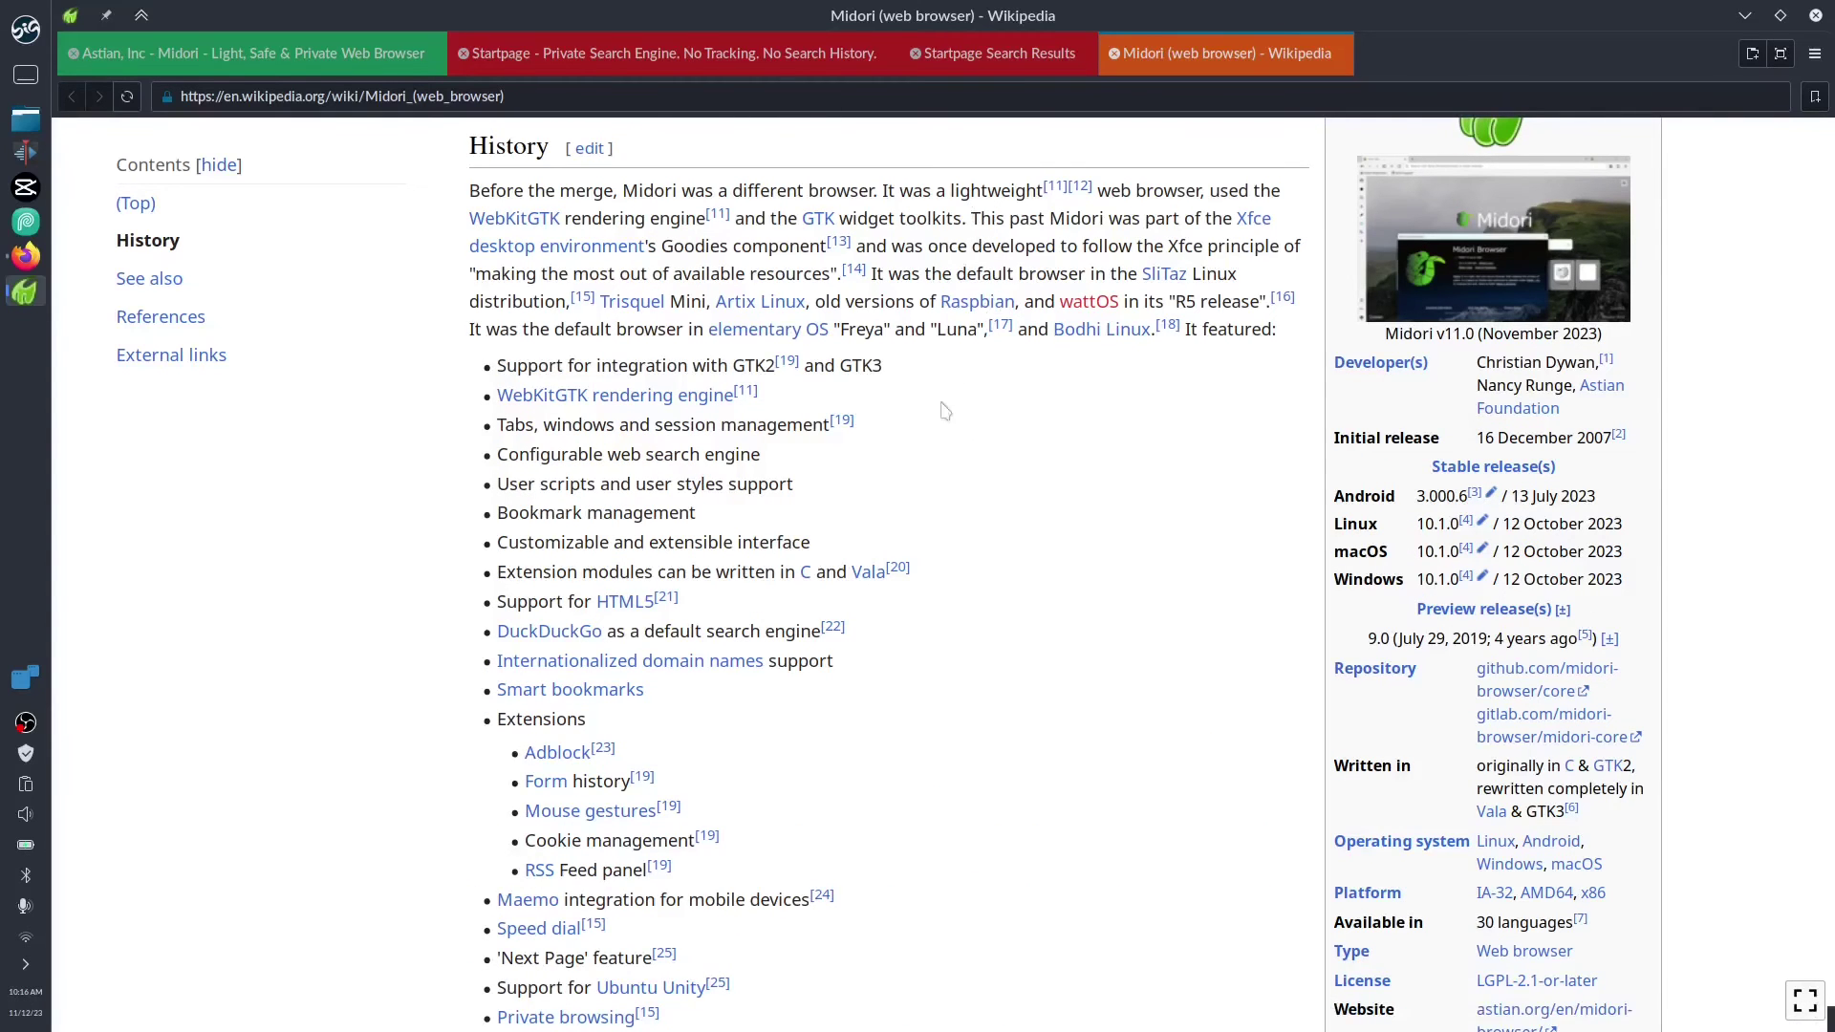
scroll(961, 535, "up", 4)
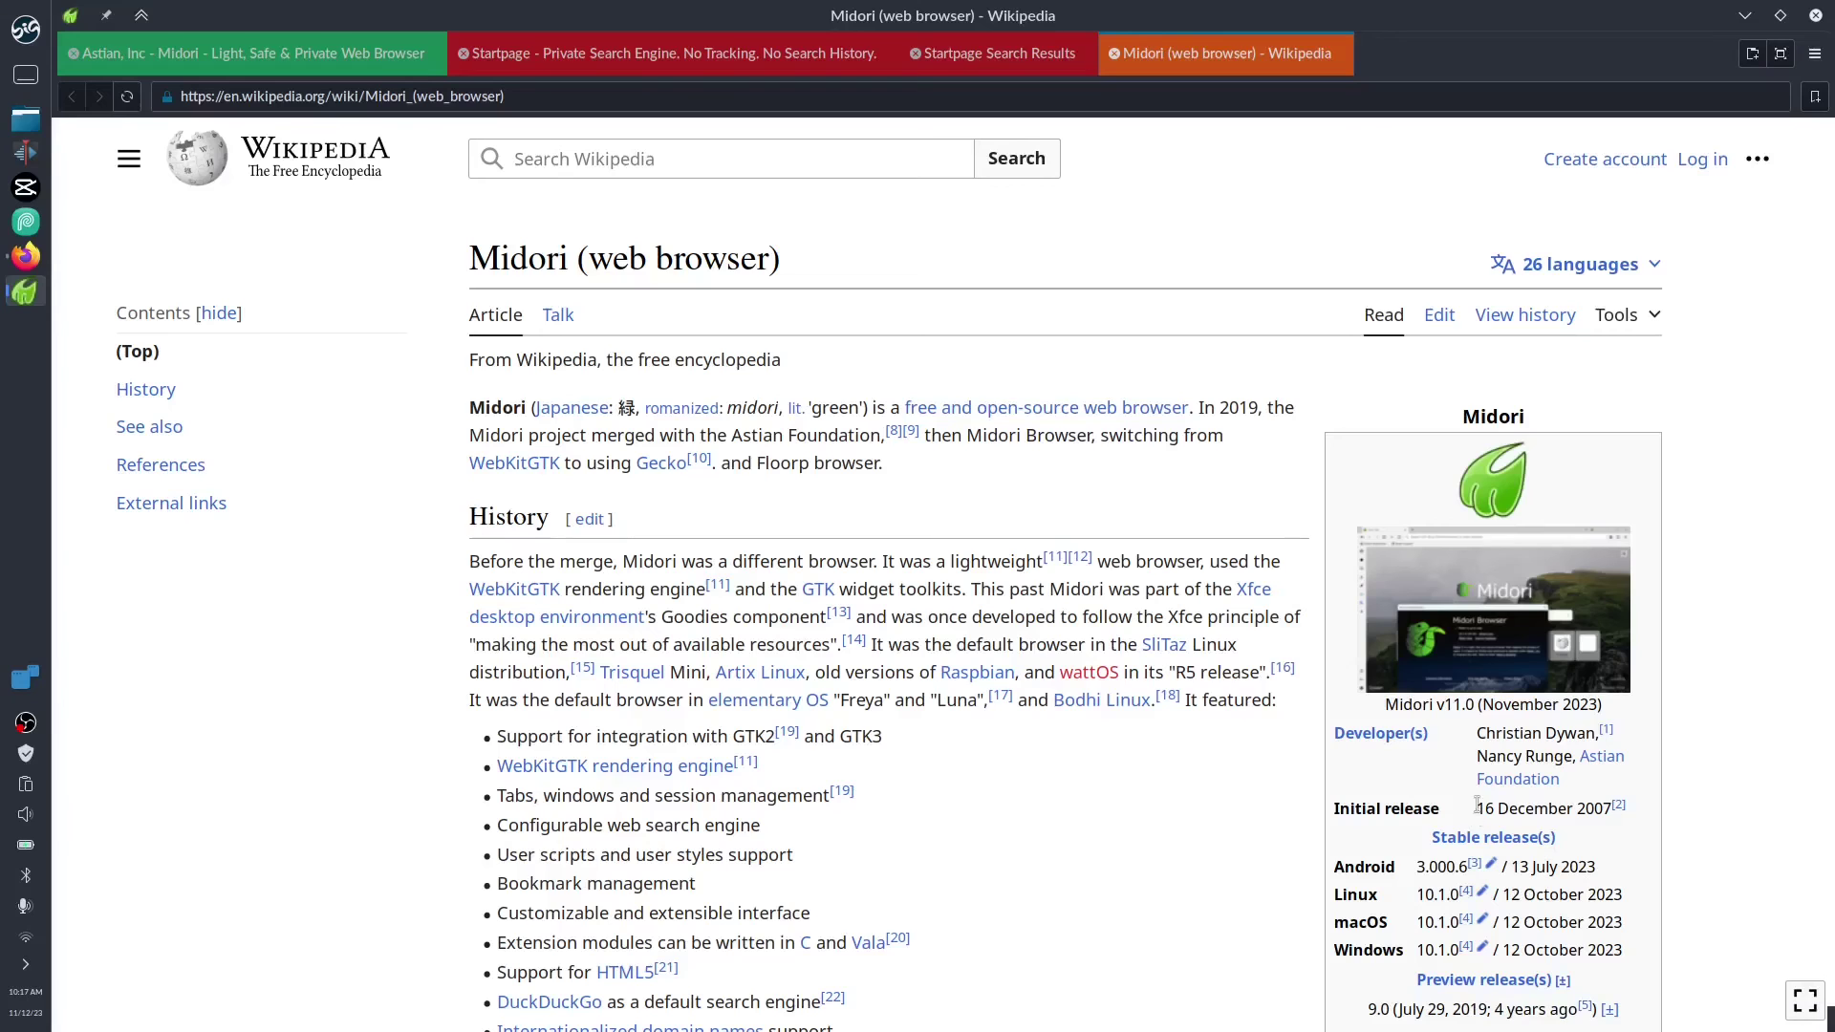
left_click_drag(1477, 812, 1611, 814)
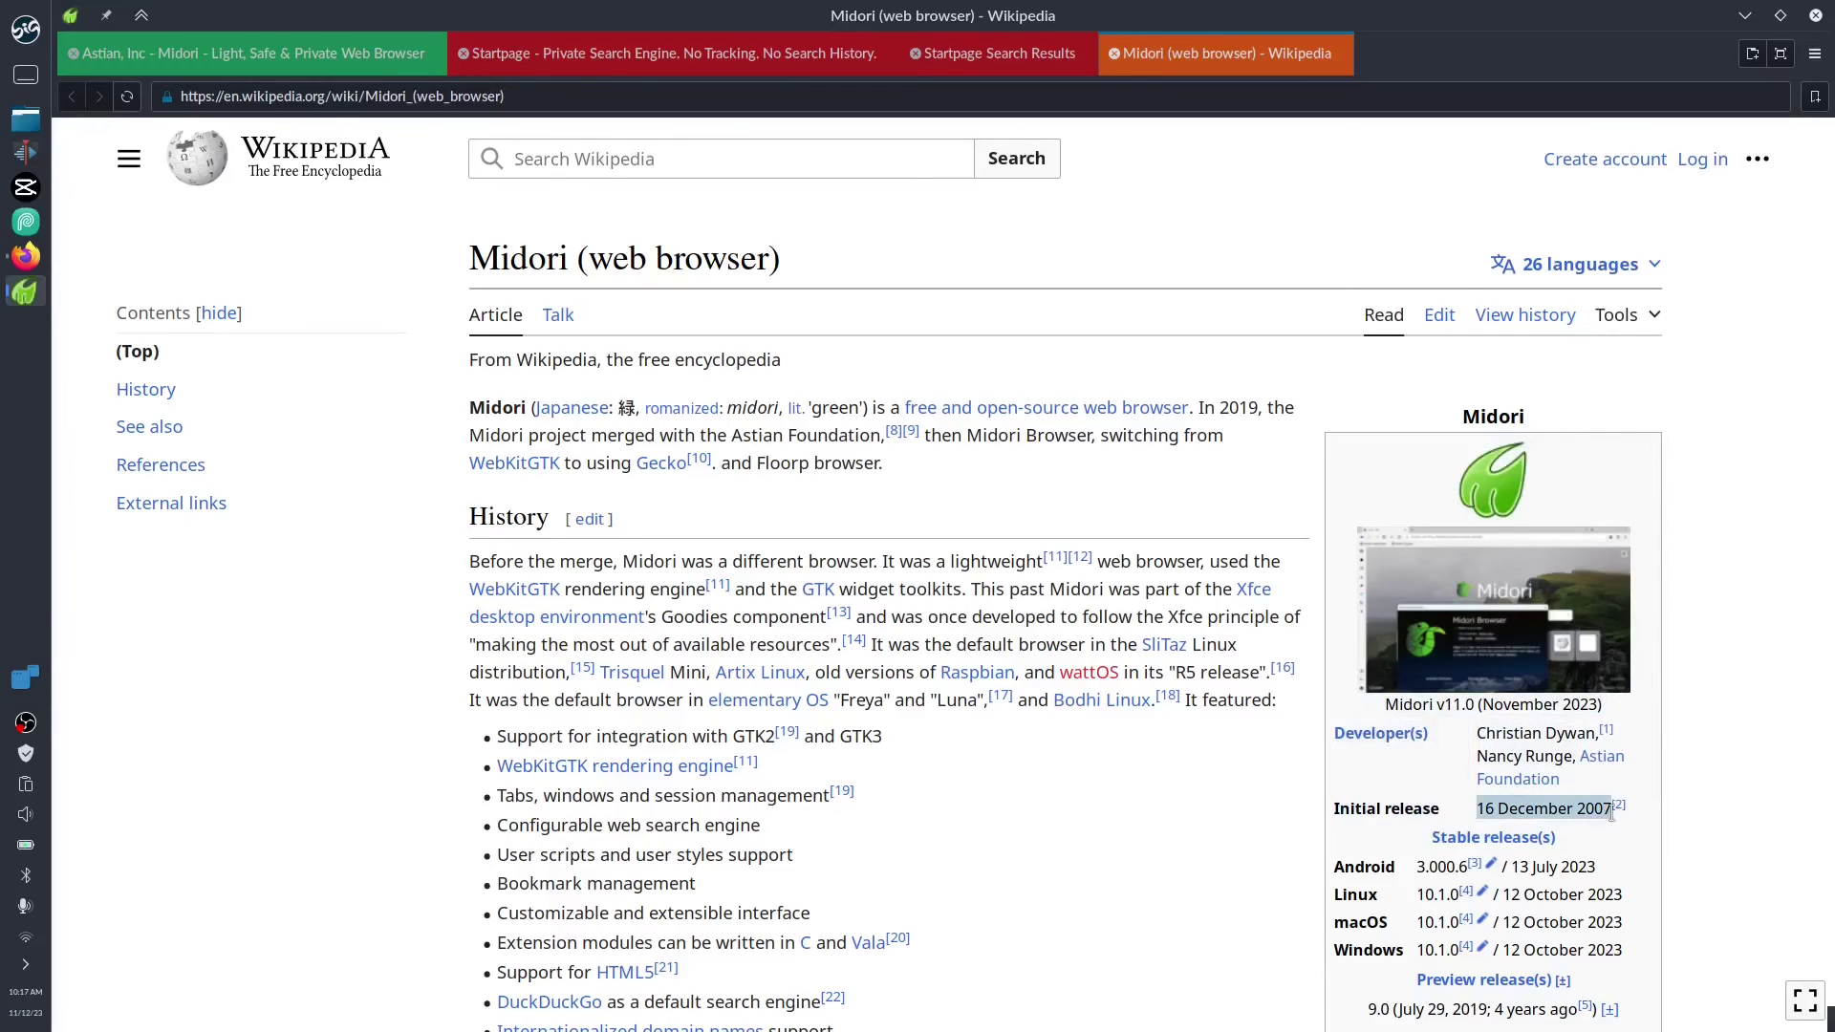
left_click(1723, 797)
scroll(1723, 797, "down", 5)
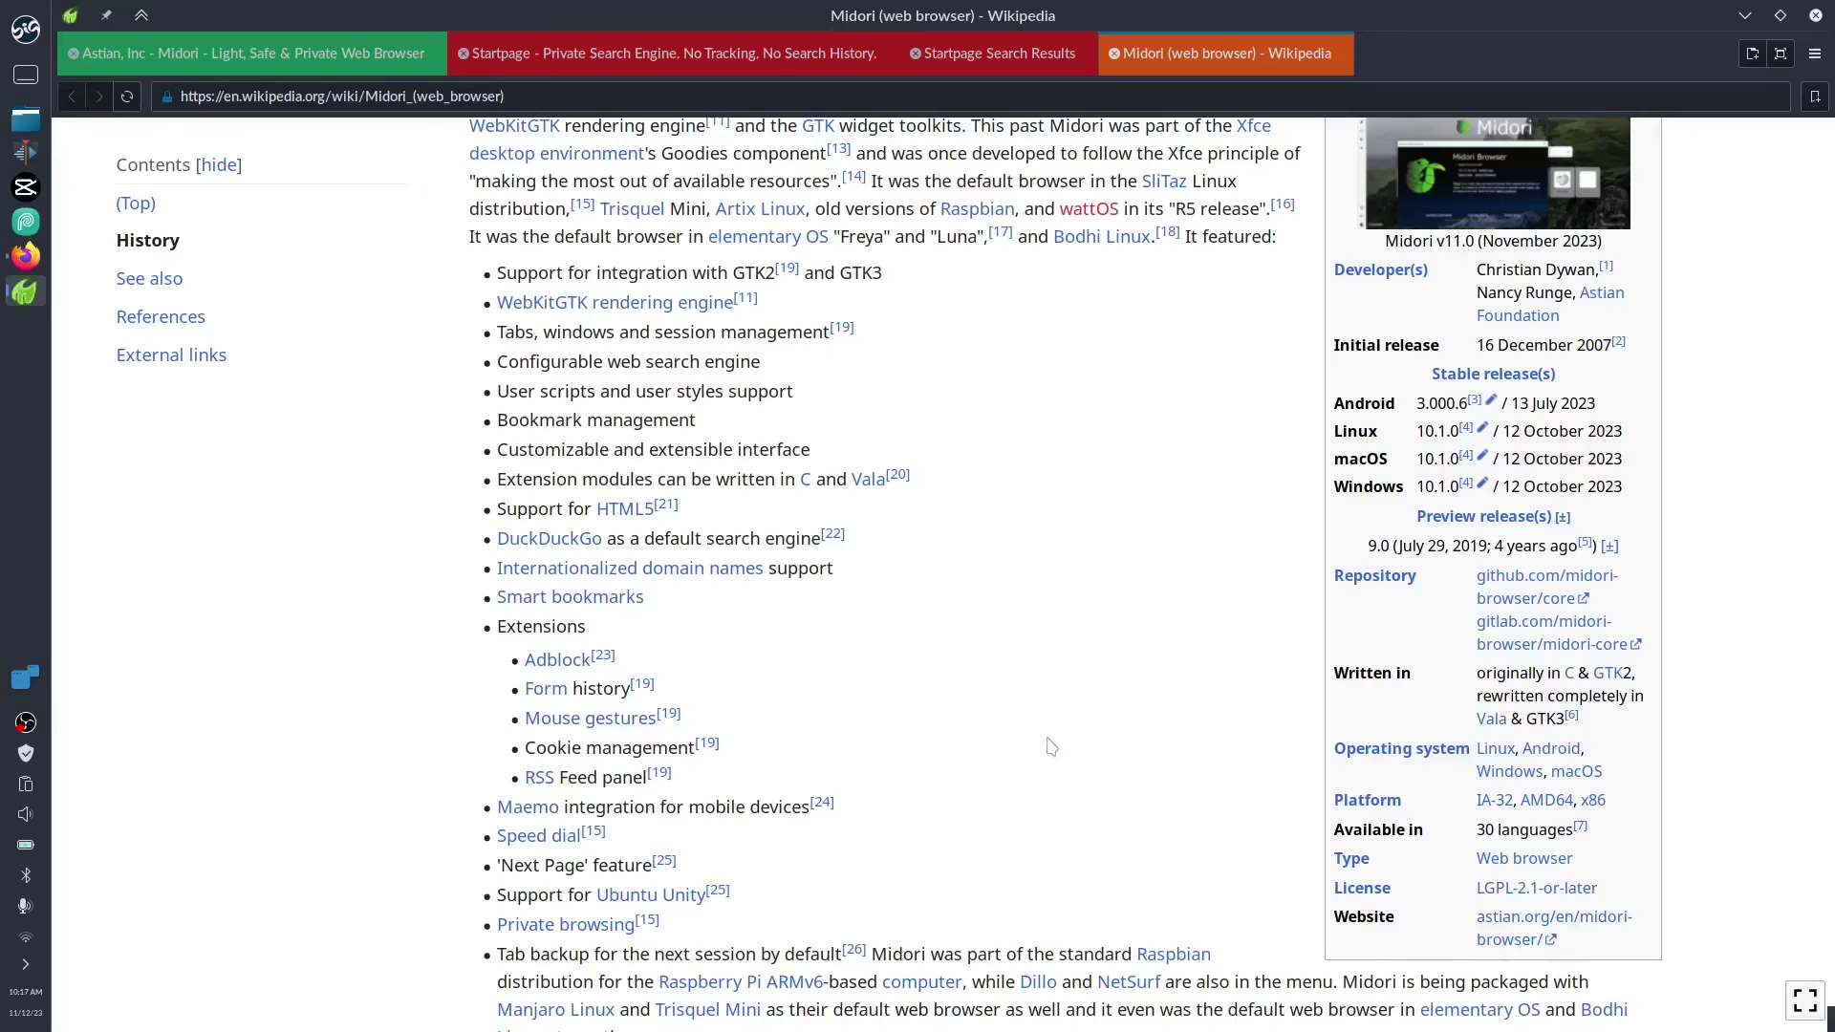
scroll(1057, 745, "up", 5)
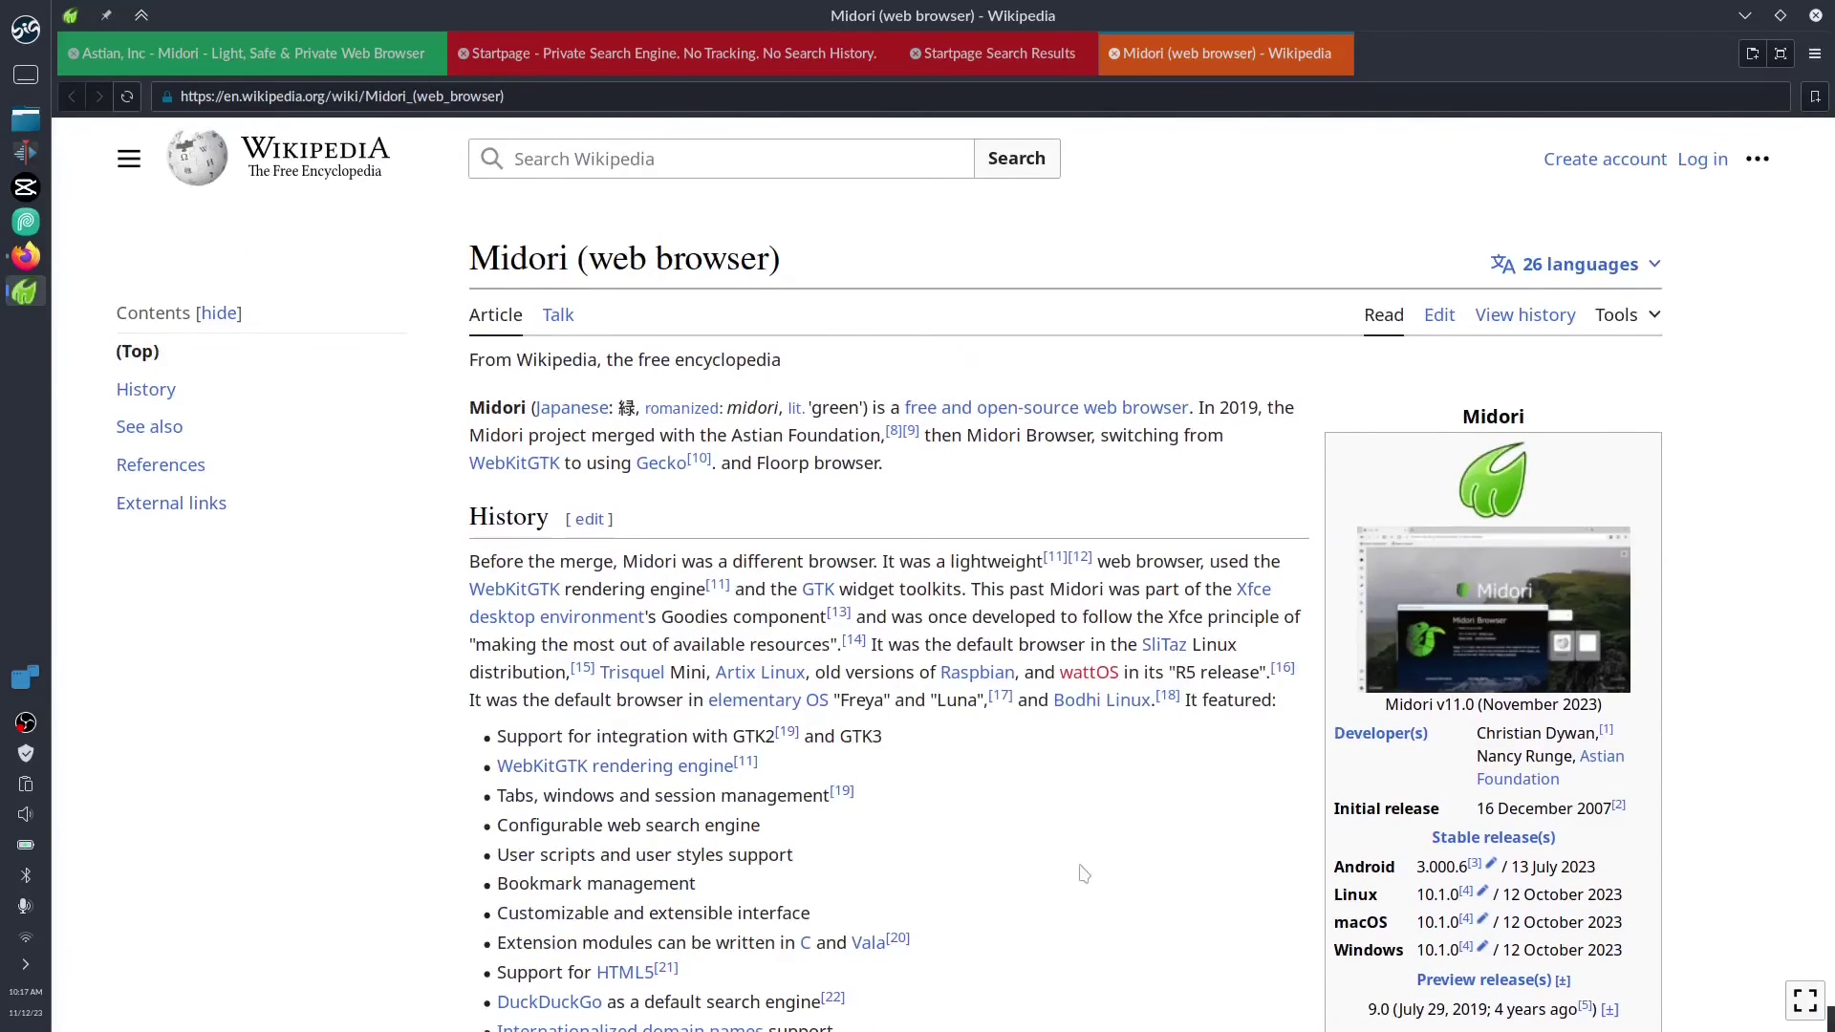
scroll(1109, 927, "down", 2)
Scroll up on the Startpage home page tab
scroll(1109, 927, "up", 2)
Cycle through the Startpage, results and Wikipedia tabs, ending on the Astian Midori for Desktop screenshot
left_click(615, 43)
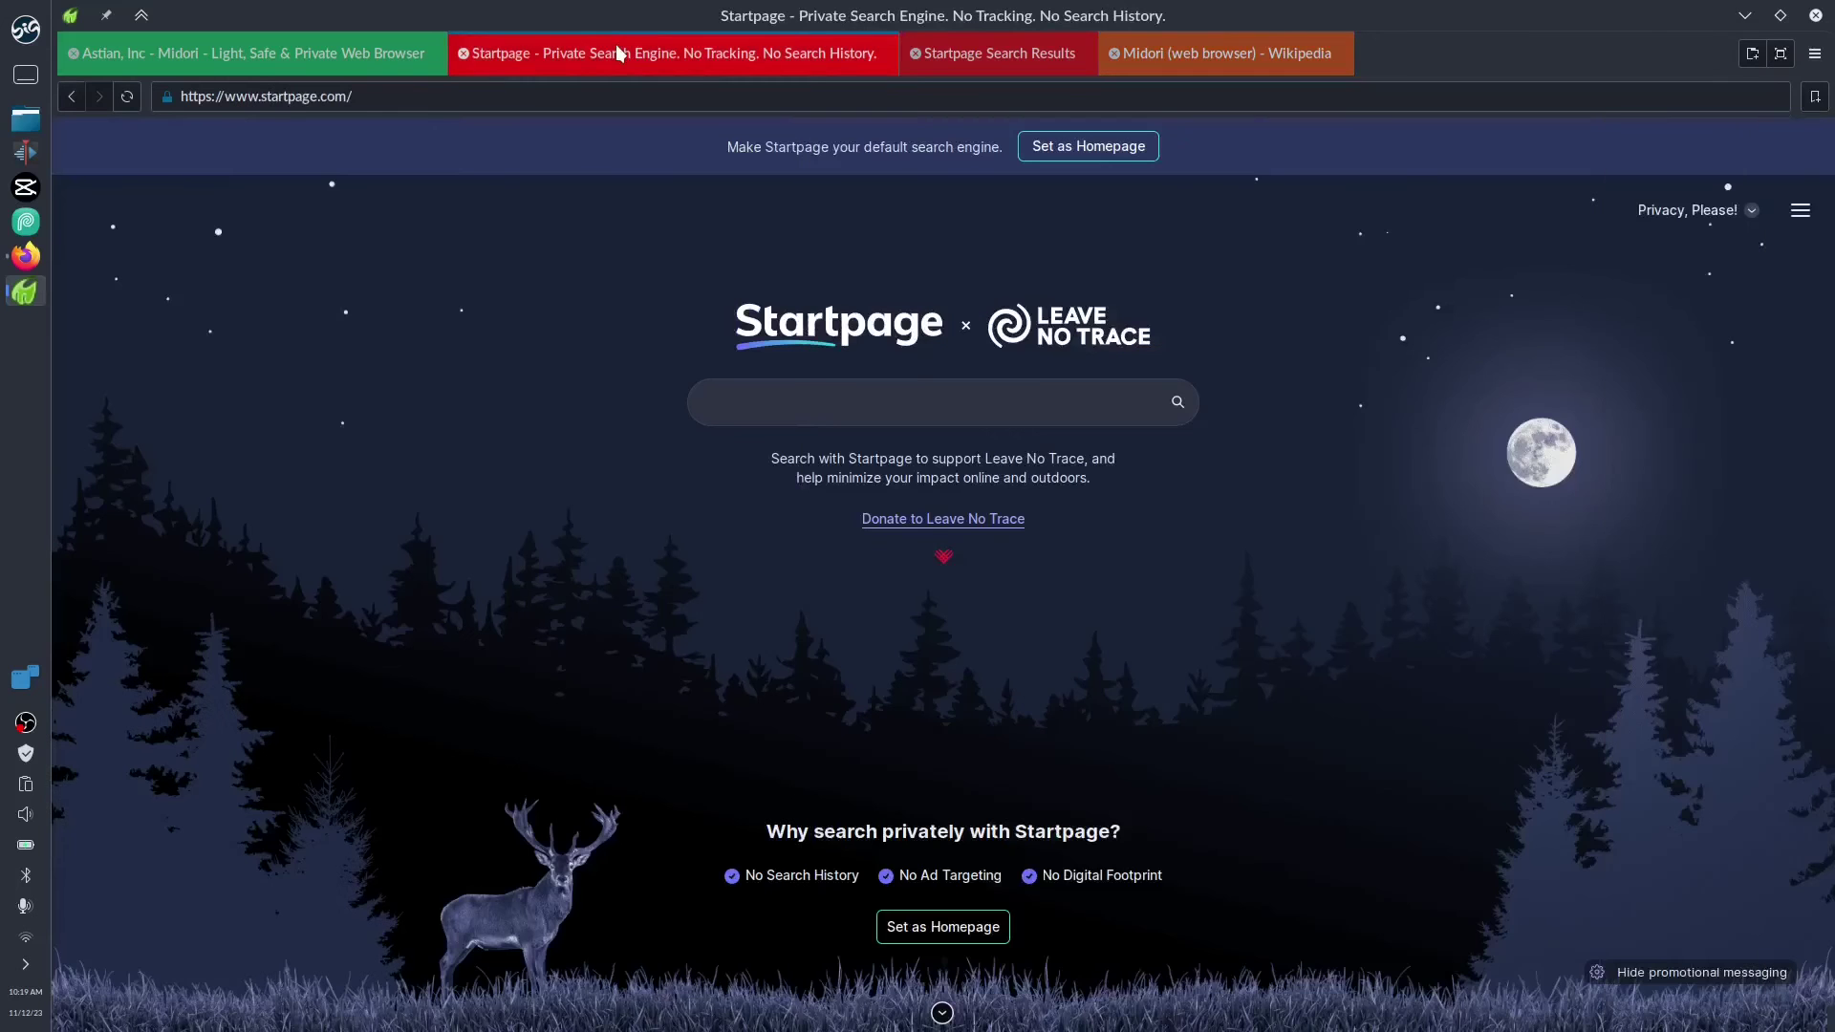
left_click(982, 58)
left_click(1183, 55)
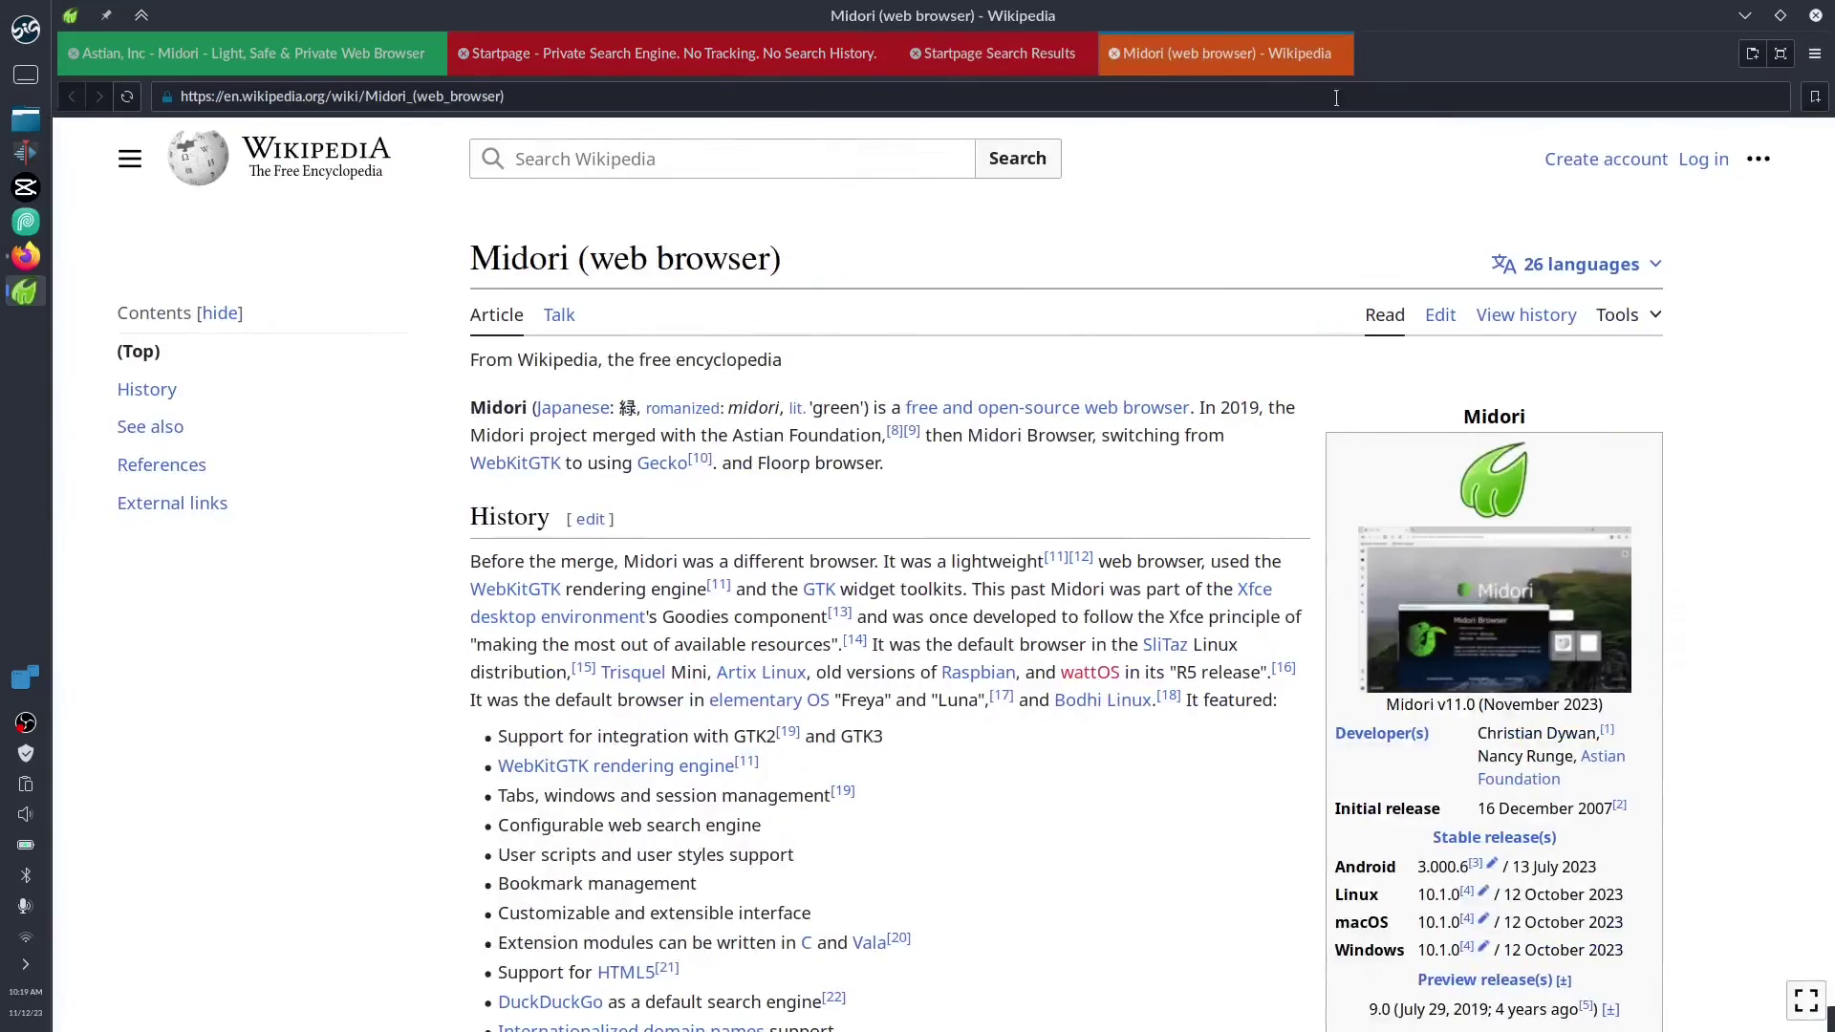
left_click(323, 59)
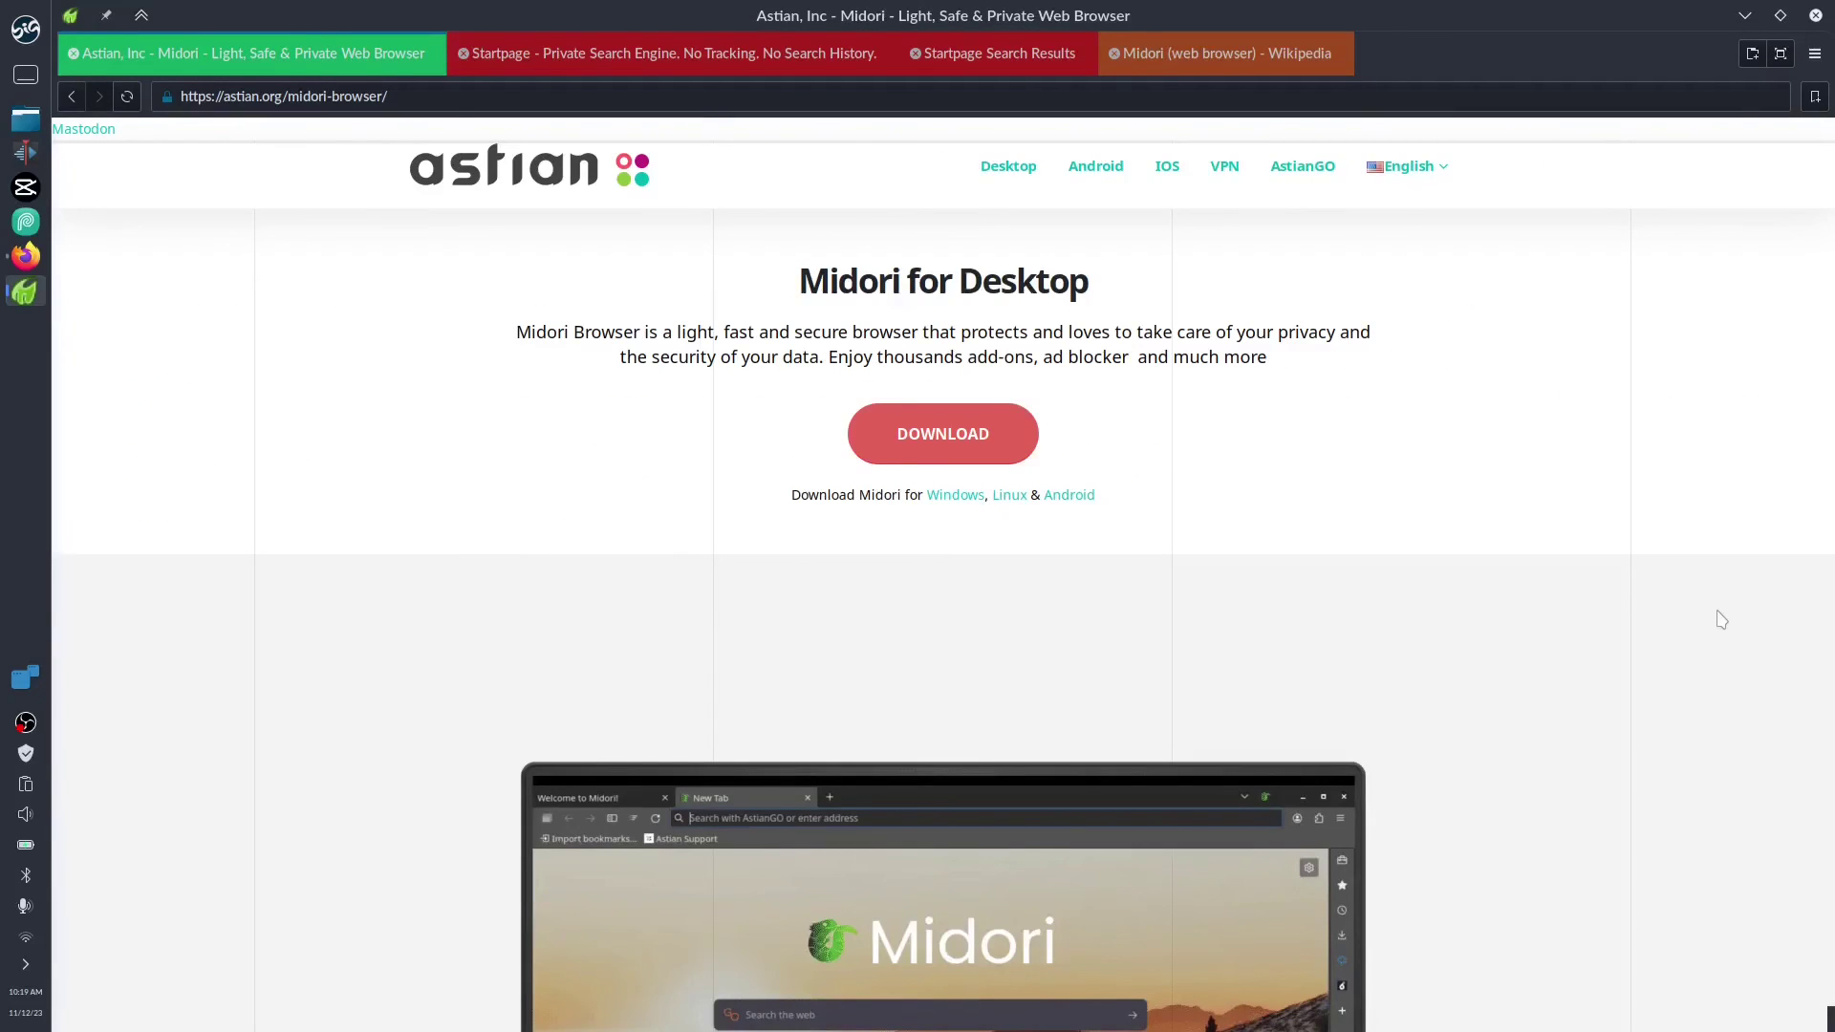
scroll(1721, 620, "down", 3)
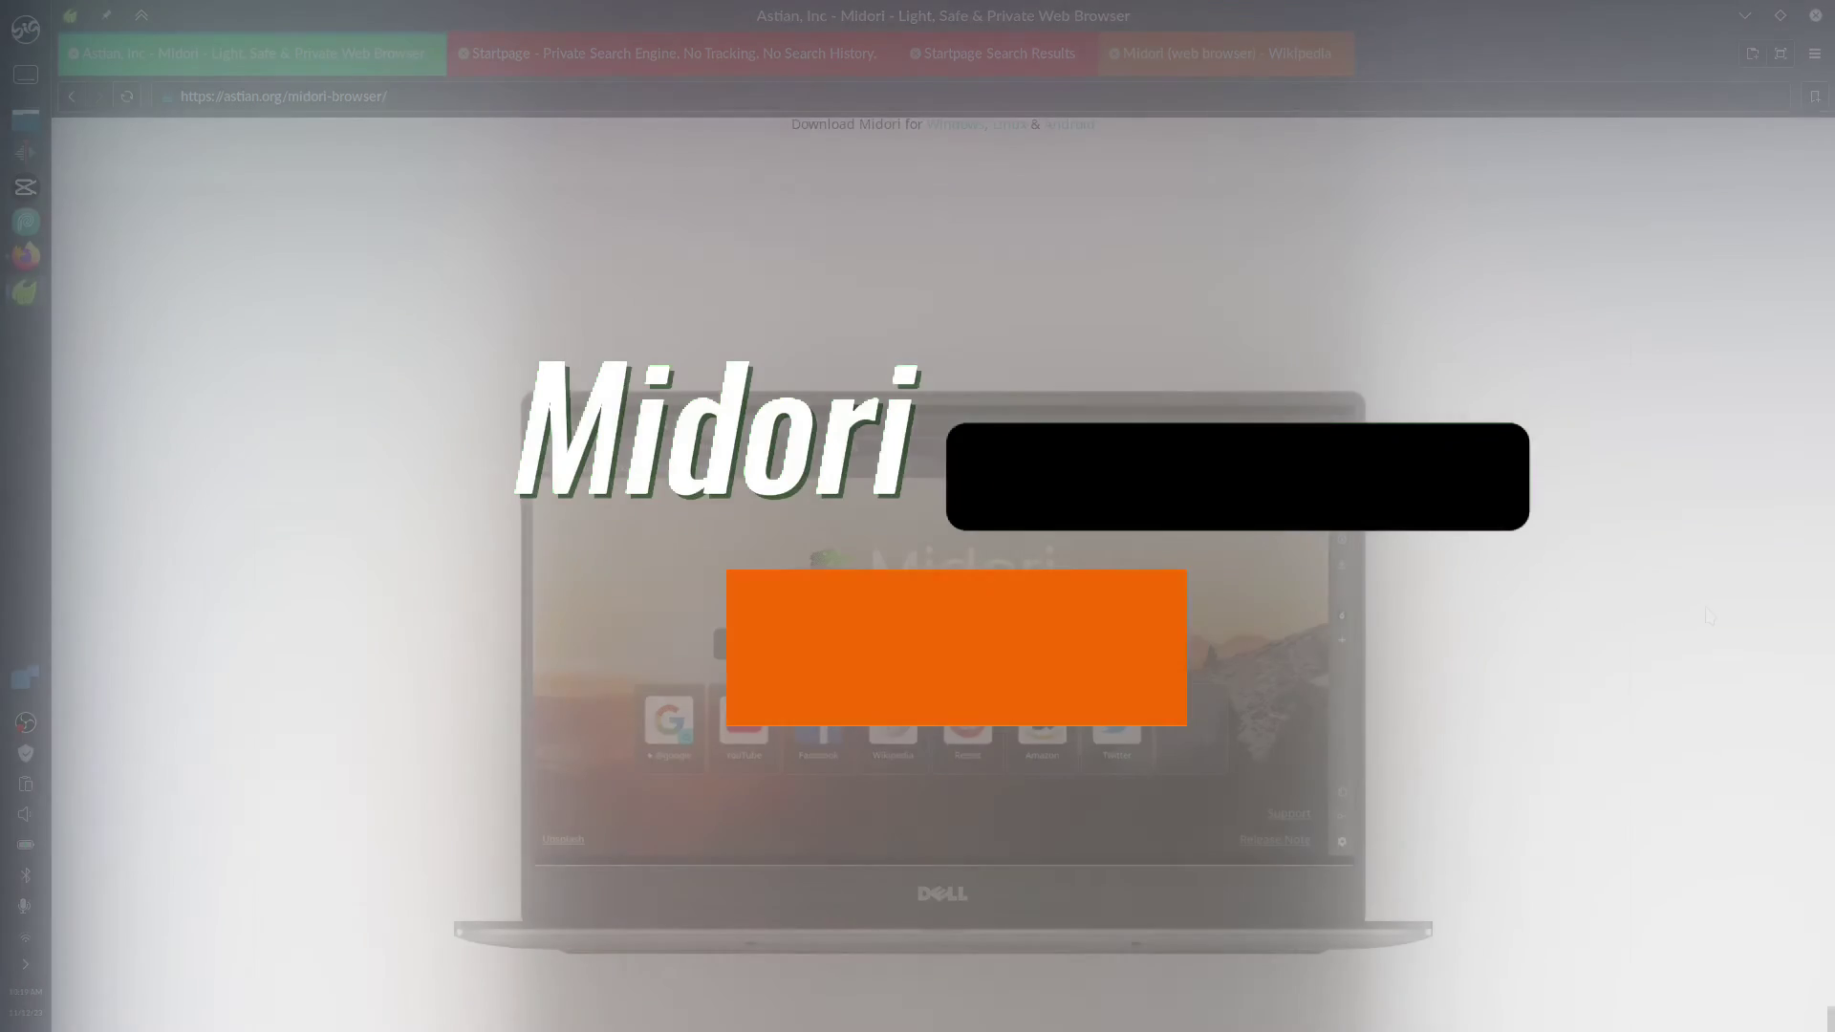